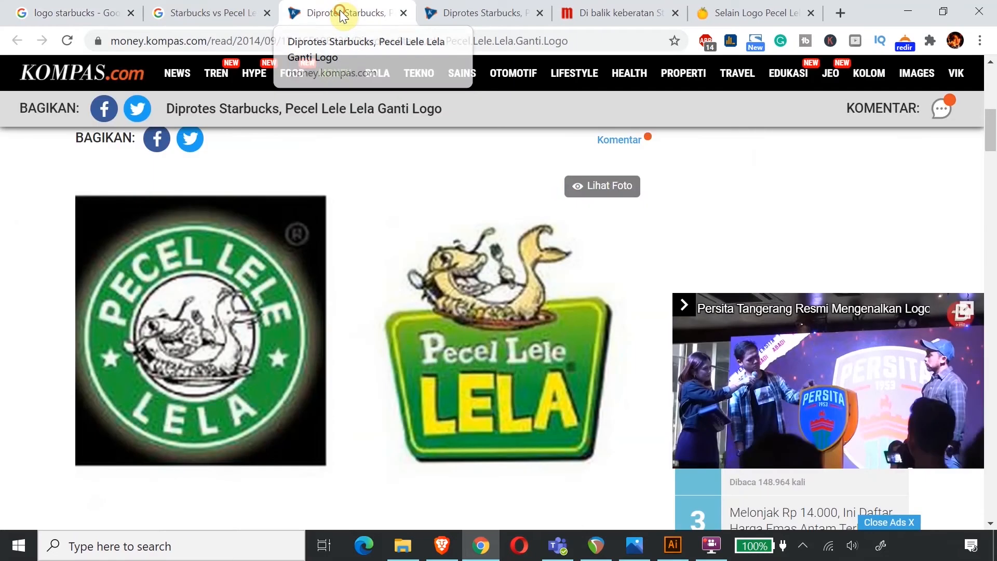
Step: Compare the Starbucks and Pecel Lele Lela logos in the liputan6.com and money.kompas.com image results
click(215, 18)
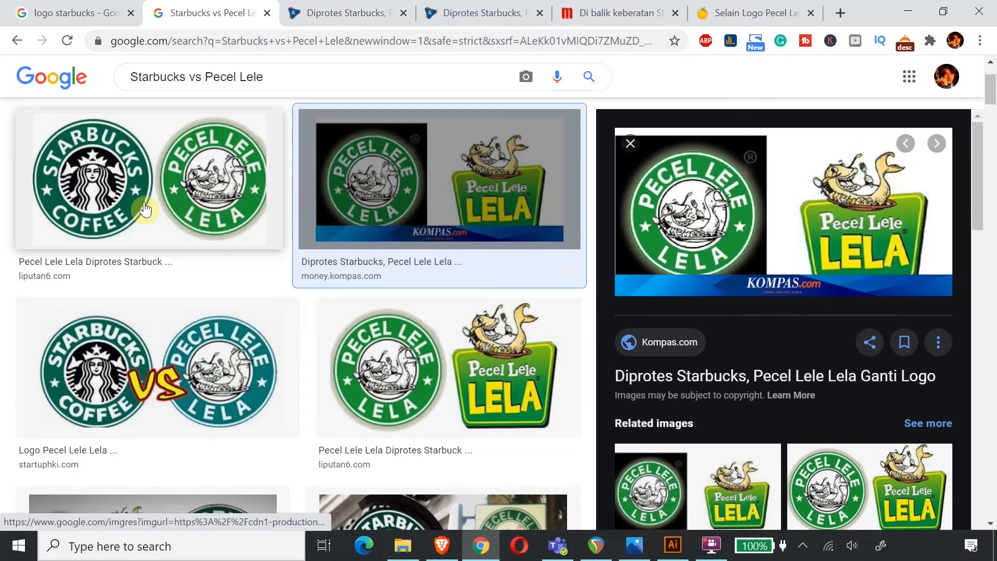
click(144, 208)
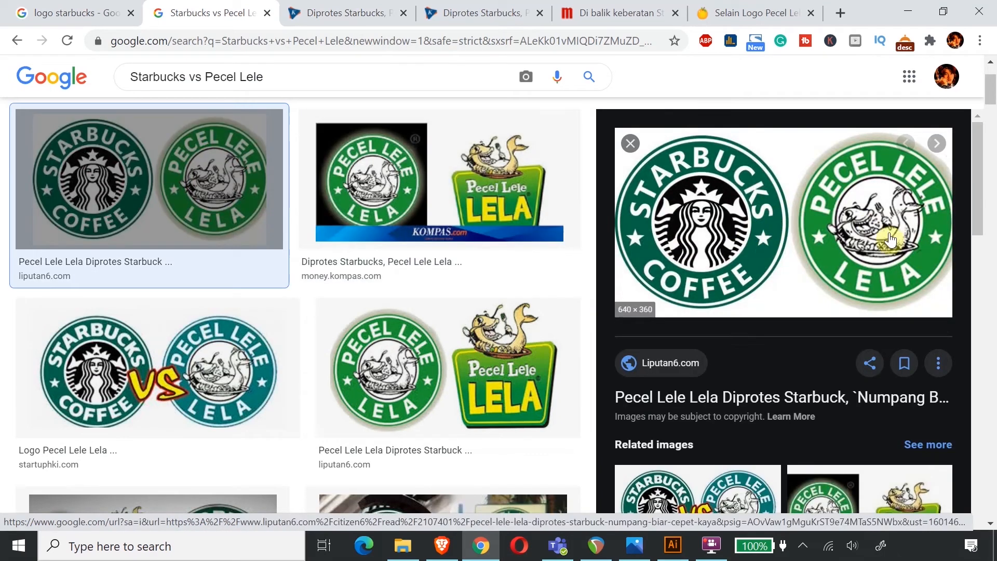
mouse_move(644, 555)
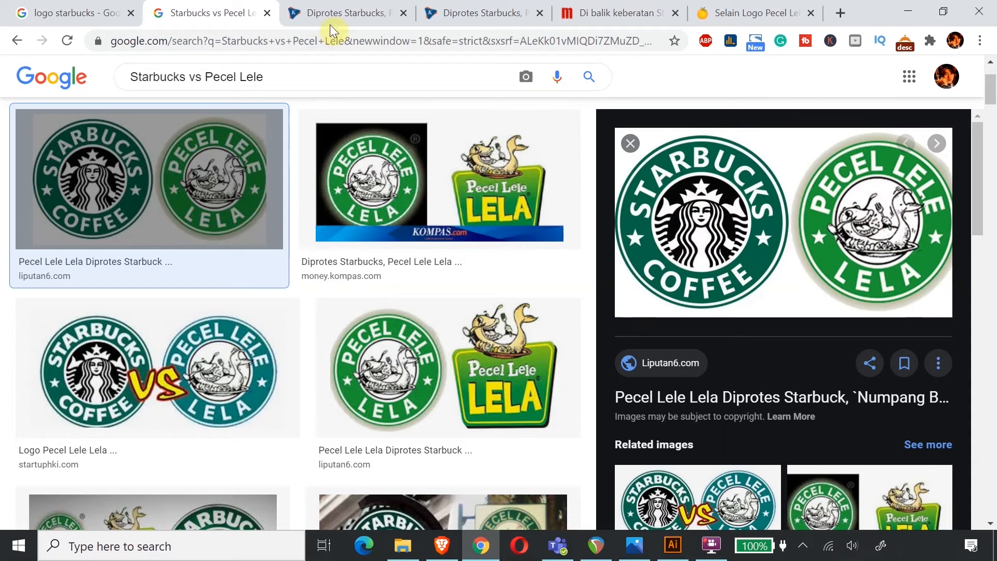
click(447, 184)
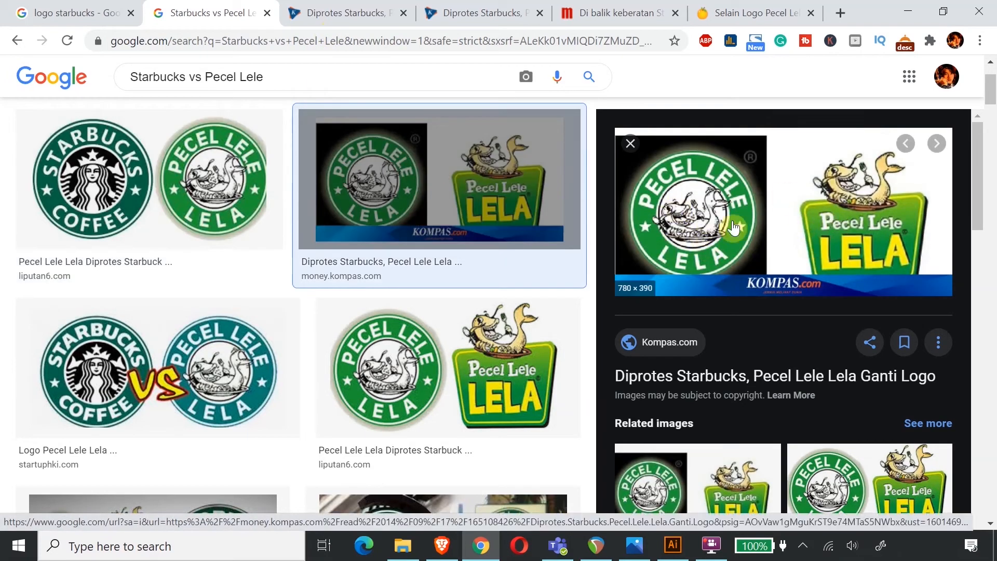
Step: Review the open news articles on the Pecel Lele Lela logo change and the cafe logos resembling Starbucks
click(320, 12)
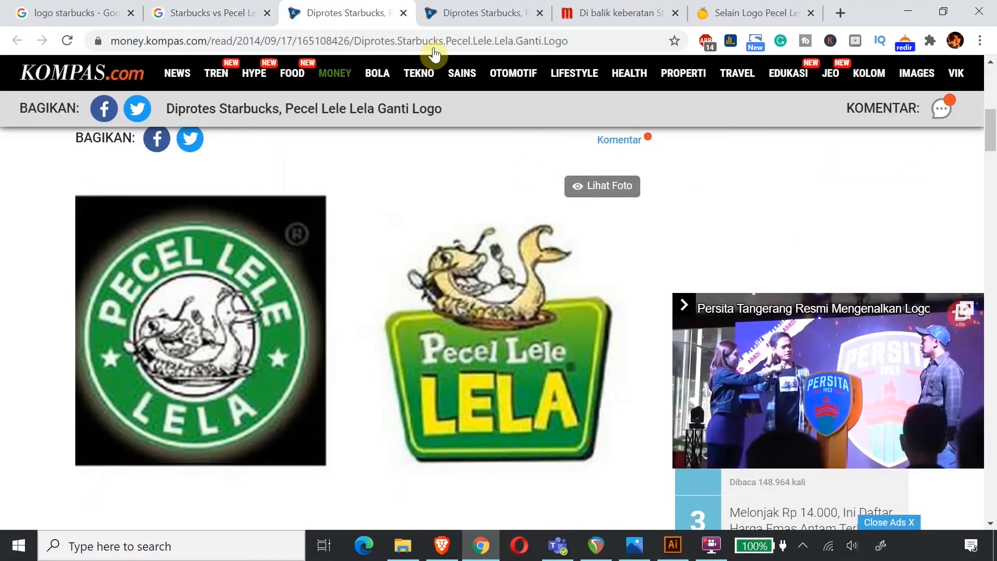
click(485, 11)
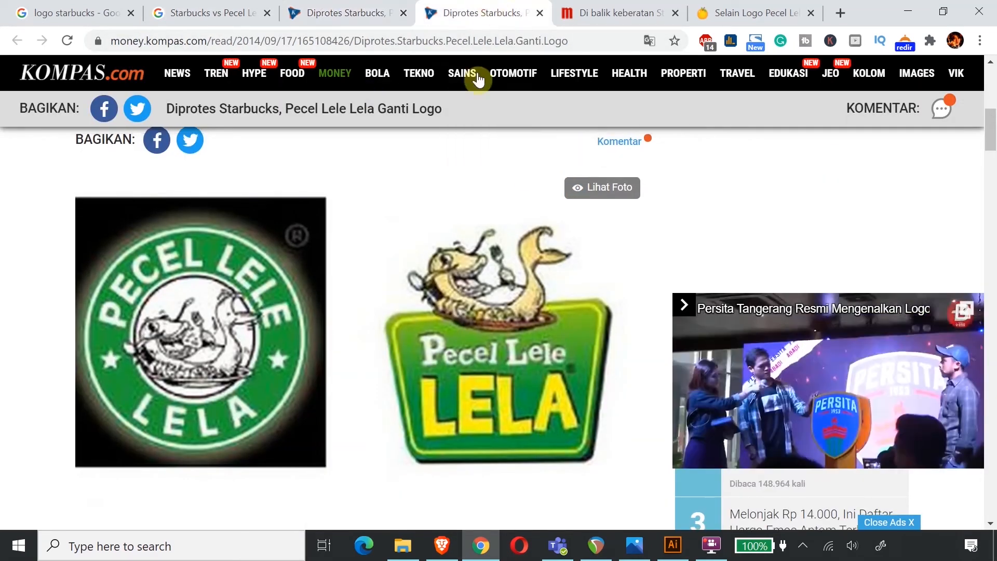
click(619, 14)
click(747, 13)
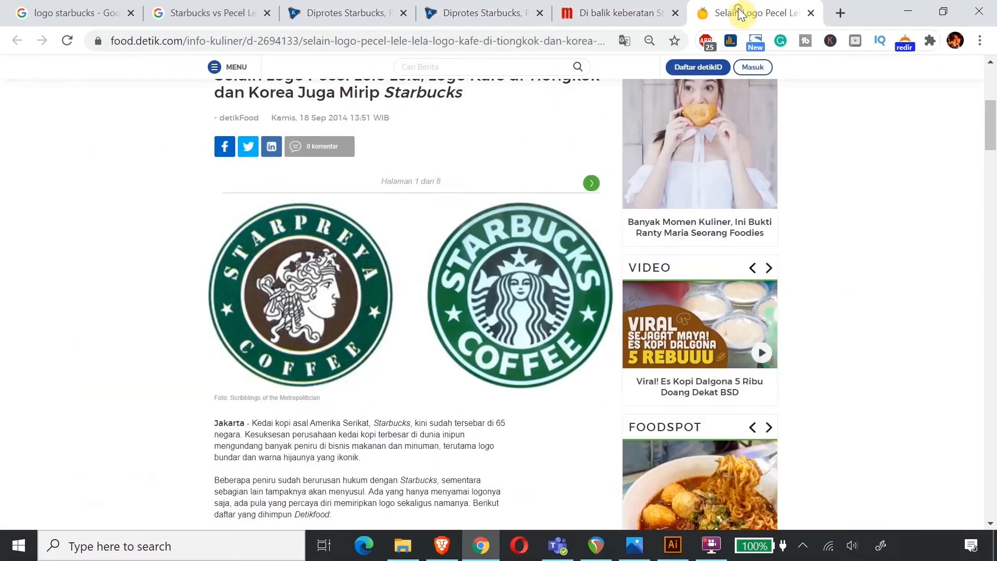
scroll(317, 279, up, 3)
scroll(317, 279, down, 1)
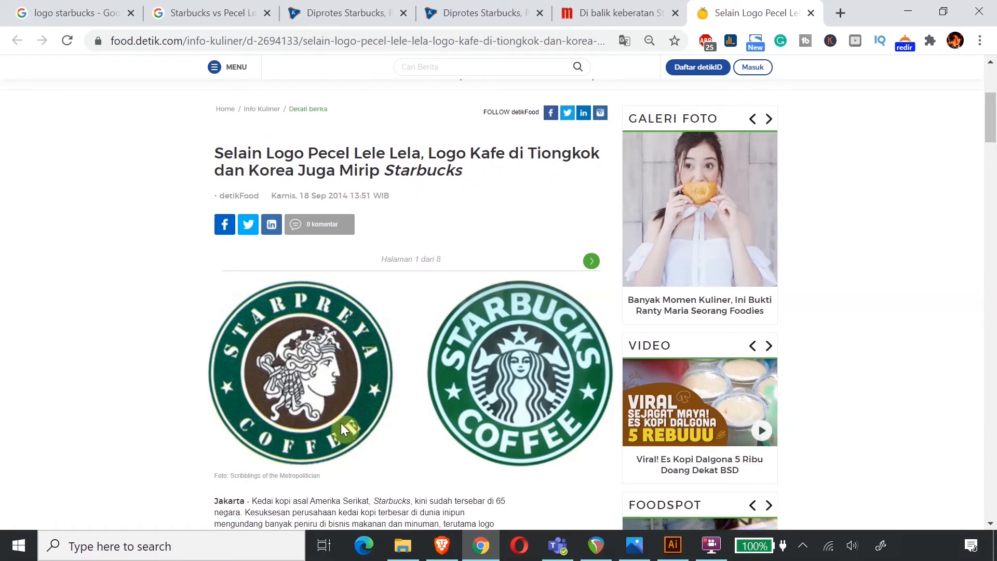
scroll(405, 369, down, 3)
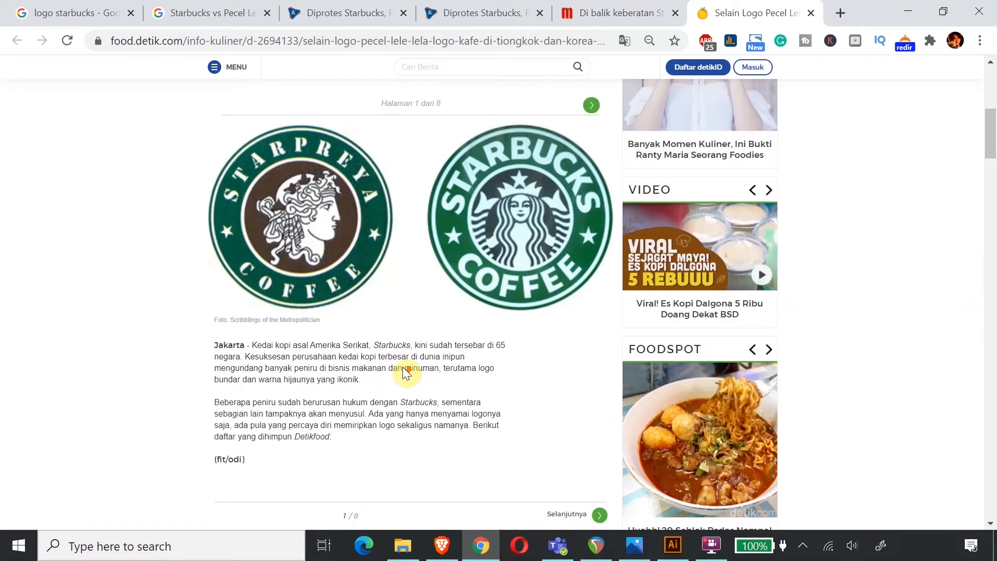
Step: Copy the StickPNG Starbucks logo from the "logo starbucks" image results, paste it into the Illustrator document and move it over the artboard's left edge
click(77, 16)
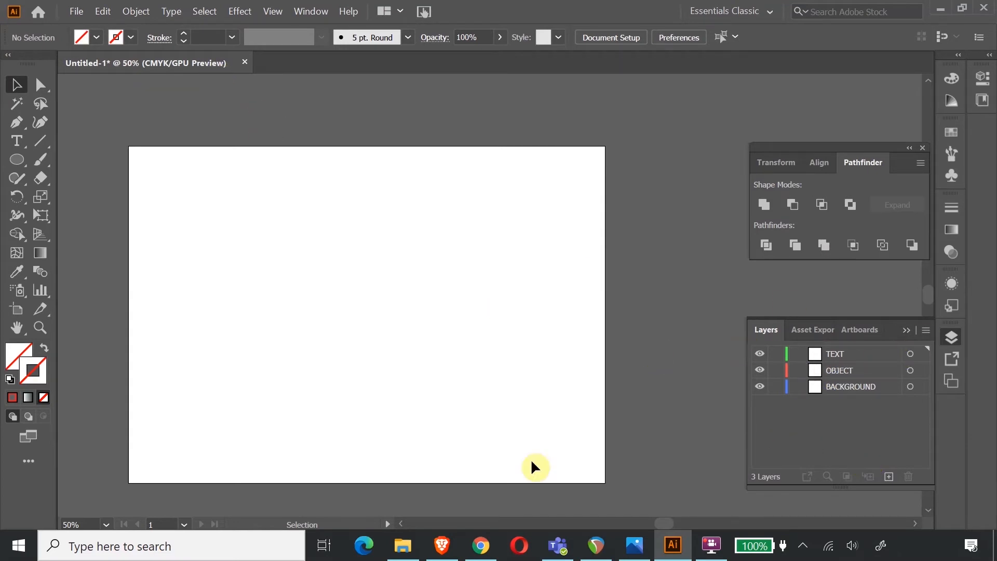
click(481, 545)
right_click(748, 198)
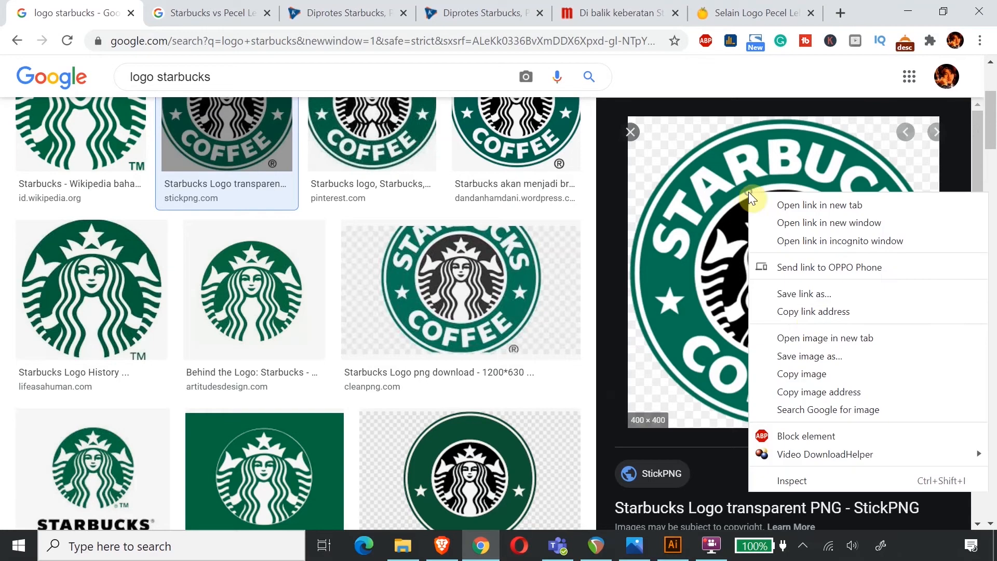
click(818, 375)
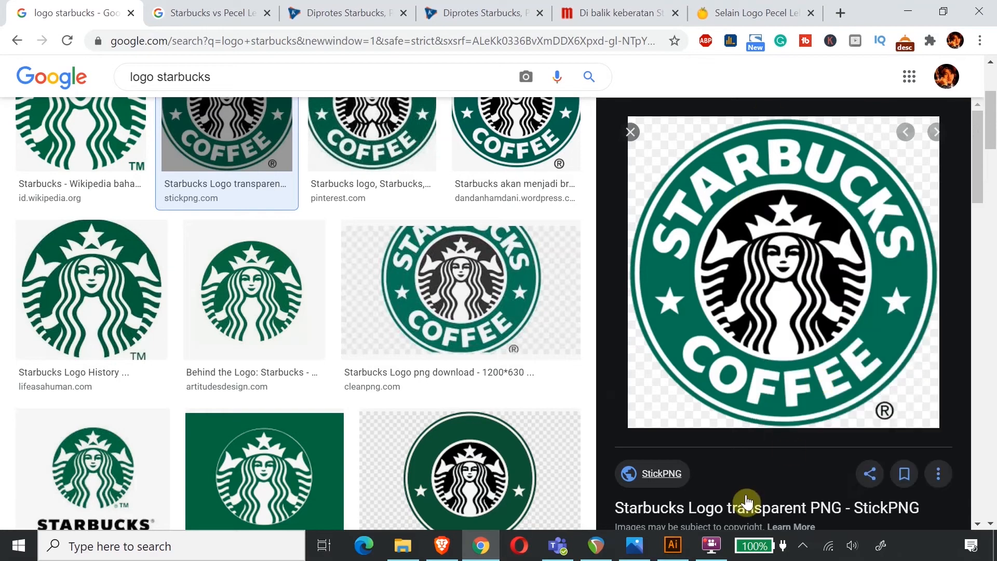
click(672, 545)
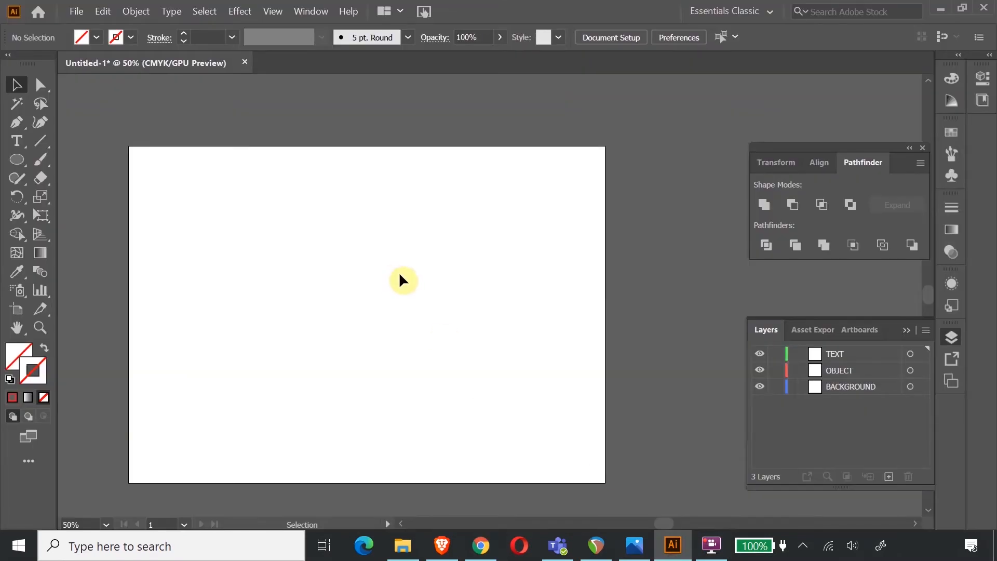
key(ctrl+v)
drag(583, 231, 14, 335)
Step: Scale the pasted Starbucks logo down proportionally with Free Transform and keep it at the artboard's upper-left corner
click(15, 330)
drag(386, 235, 527, 209)
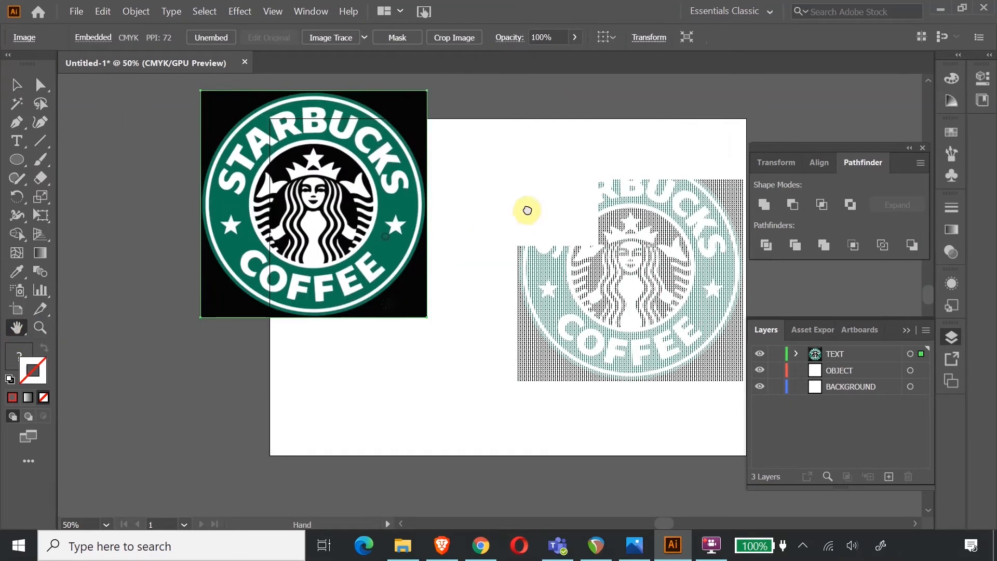
scroll(72, 354, up, 2)
click(42, 328)
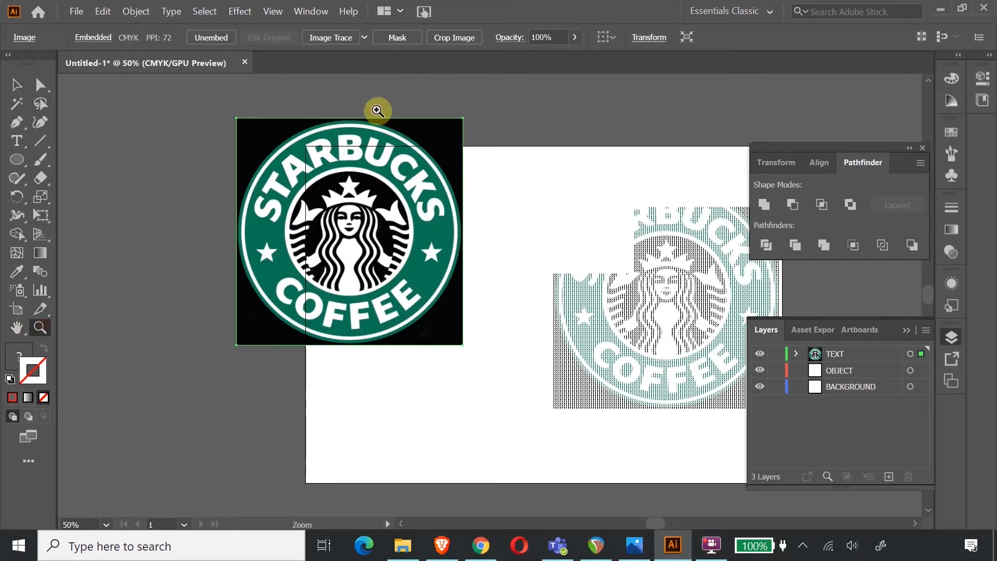
drag(405, 86, 485, 147)
scroll(488, 179, down, 2)
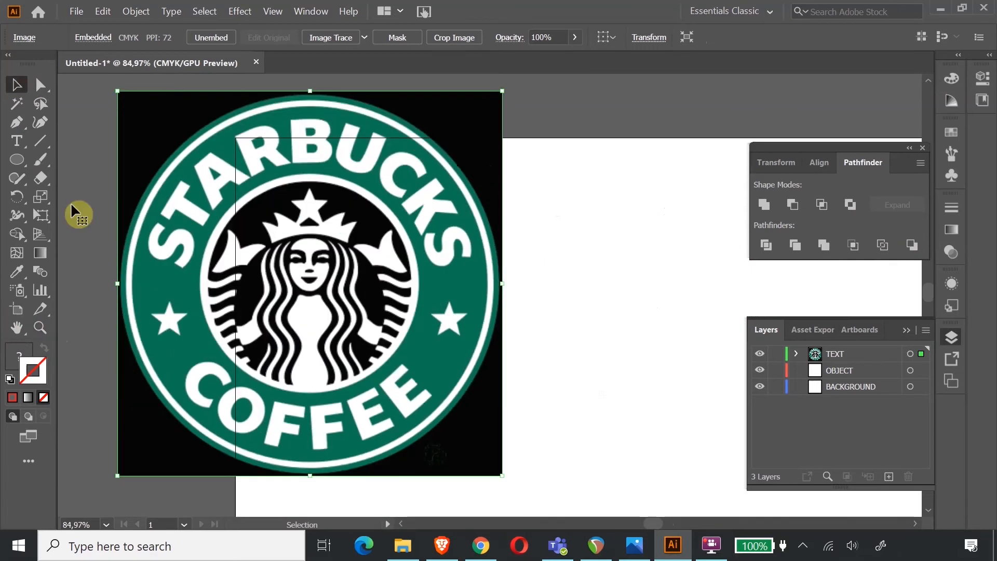
click(41, 215)
drag(498, 94, 427, 179)
drag(372, 307, 370, 260)
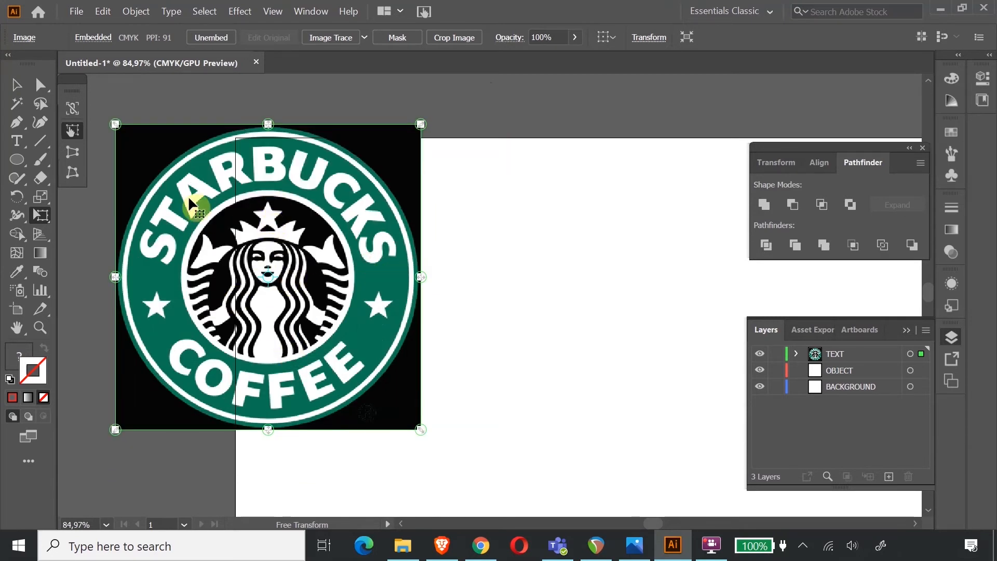
click(16, 85)
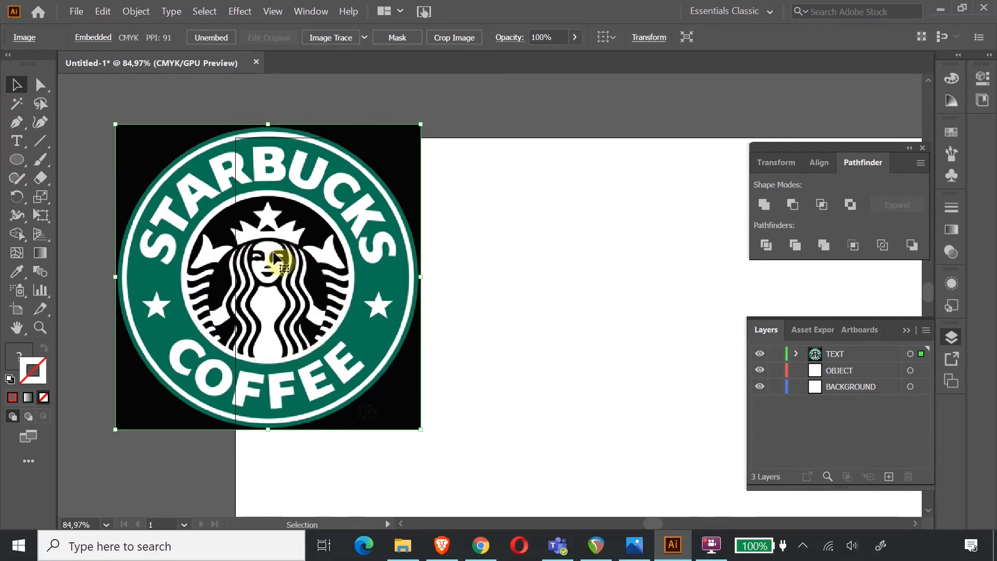
Step: Draw a circle about the size of the logo with the default white fill and black stroke, and place it beside the logo
click(17, 159)
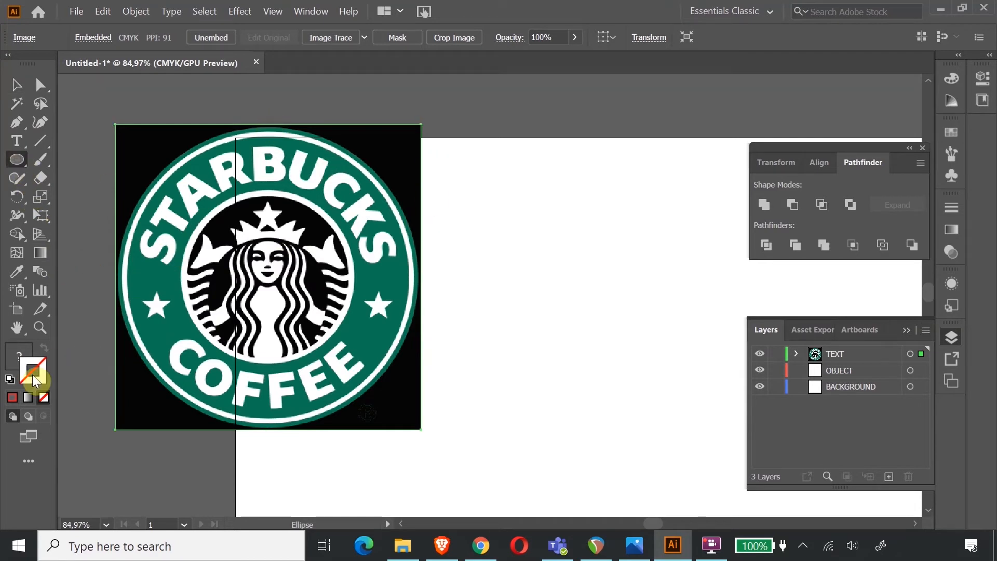
click(9, 378)
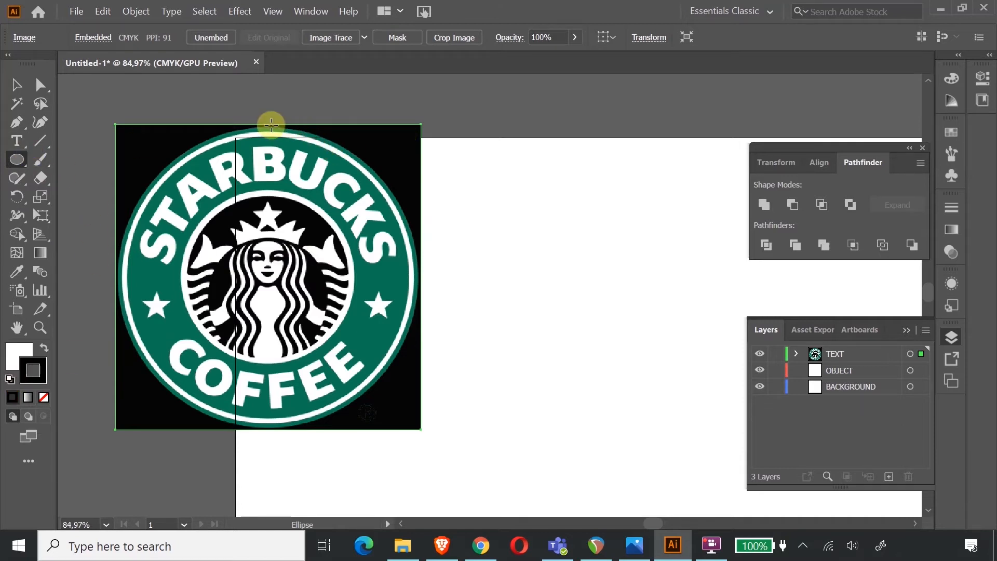
drag(269, 127, 578, 414)
click(18, 84)
click(617, 258)
drag(505, 246, 685, 248)
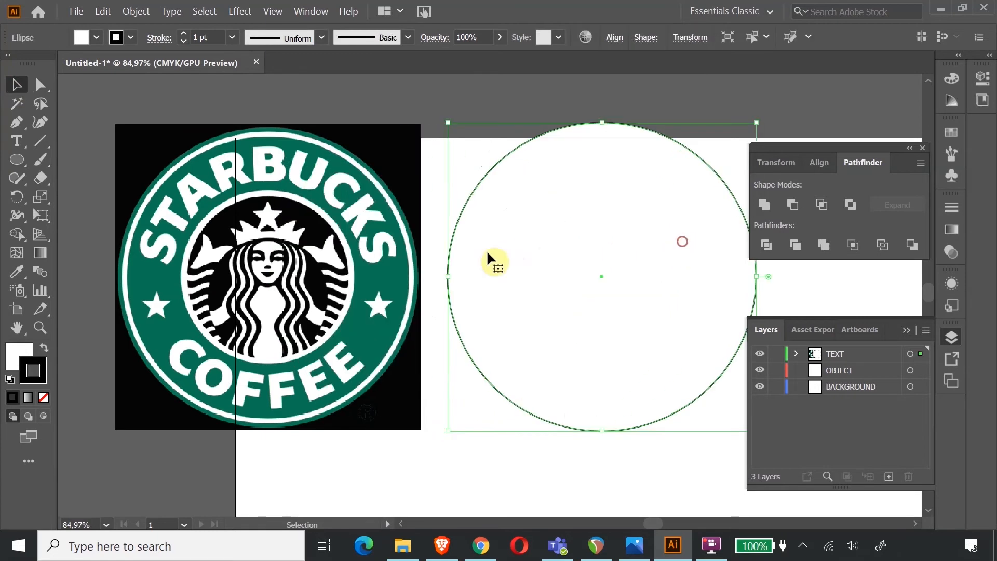
Step: Fill the circle with the green sampled from the Starbucks logo and remove its stroke
click(17, 280)
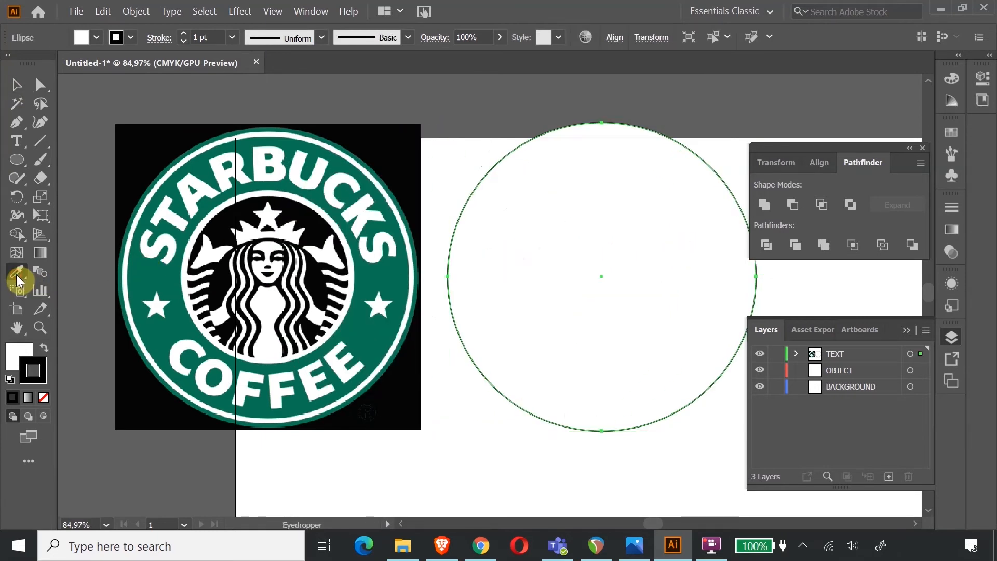
click(152, 272)
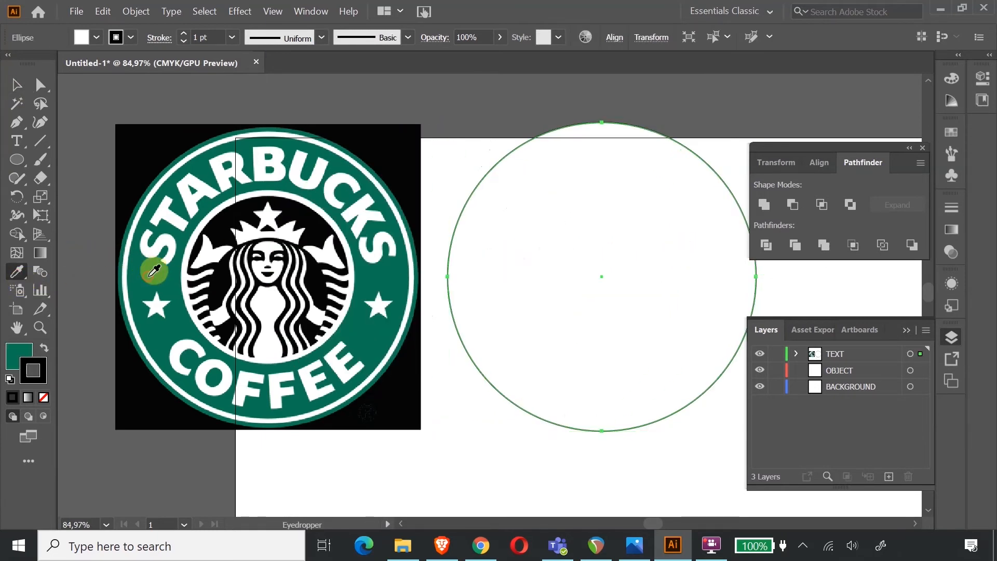
click(19, 88)
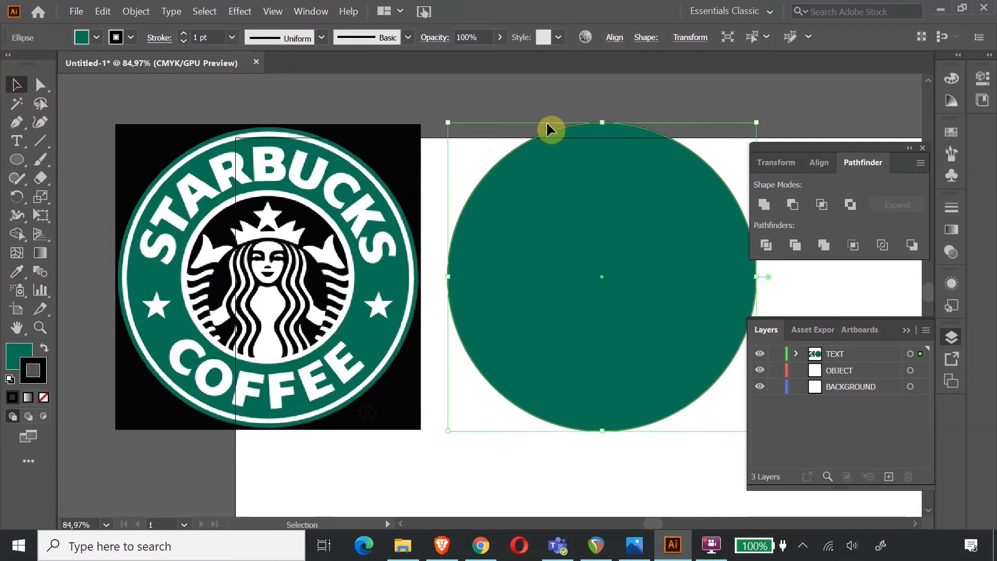
click(545, 105)
click(544, 276)
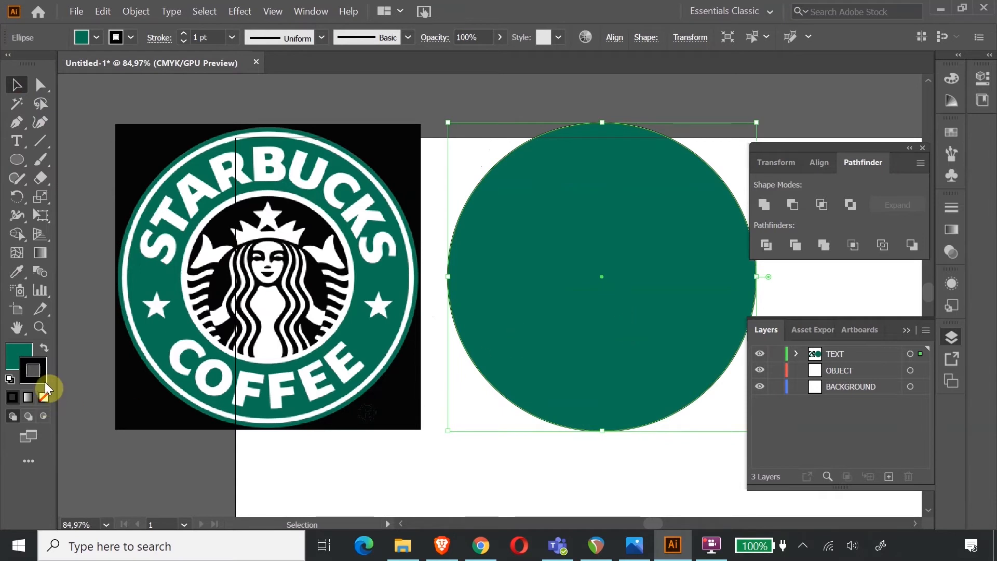
click(44, 397)
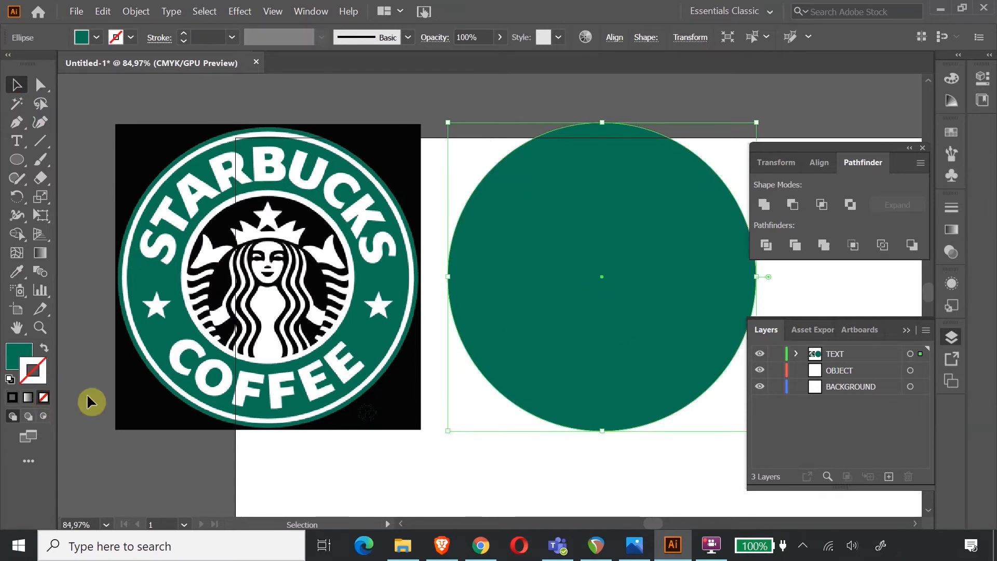
click(375, 482)
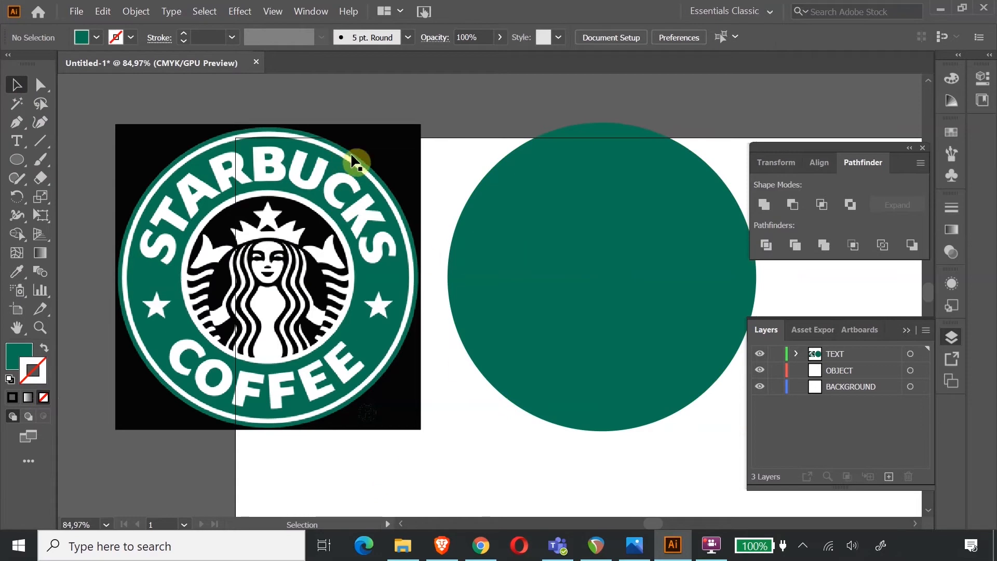
Step: Duplicate the green circle and give the copy a white fill with a 1 pt black stroke using the Eyedropper
click(581, 250)
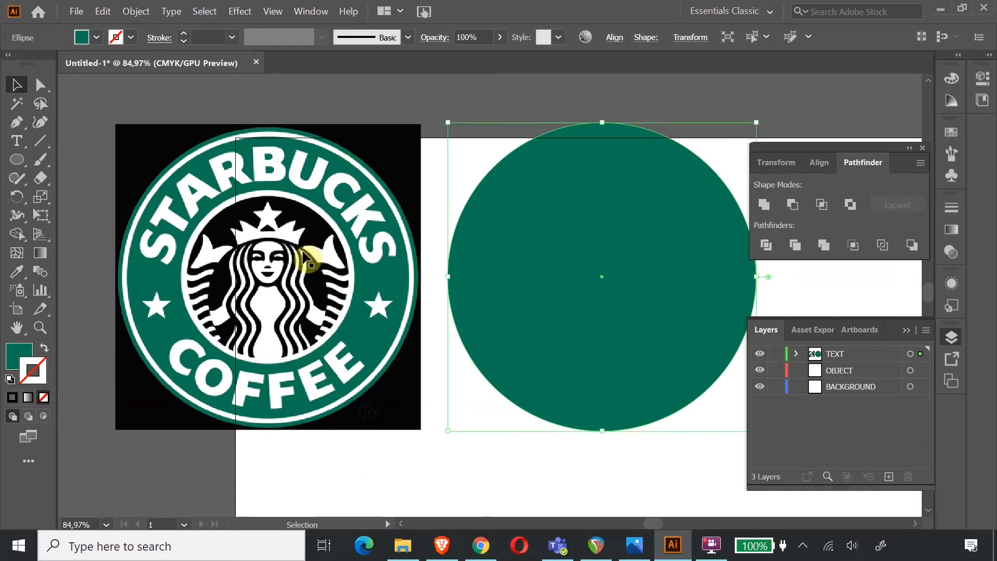
ctrl+click(475, 241)
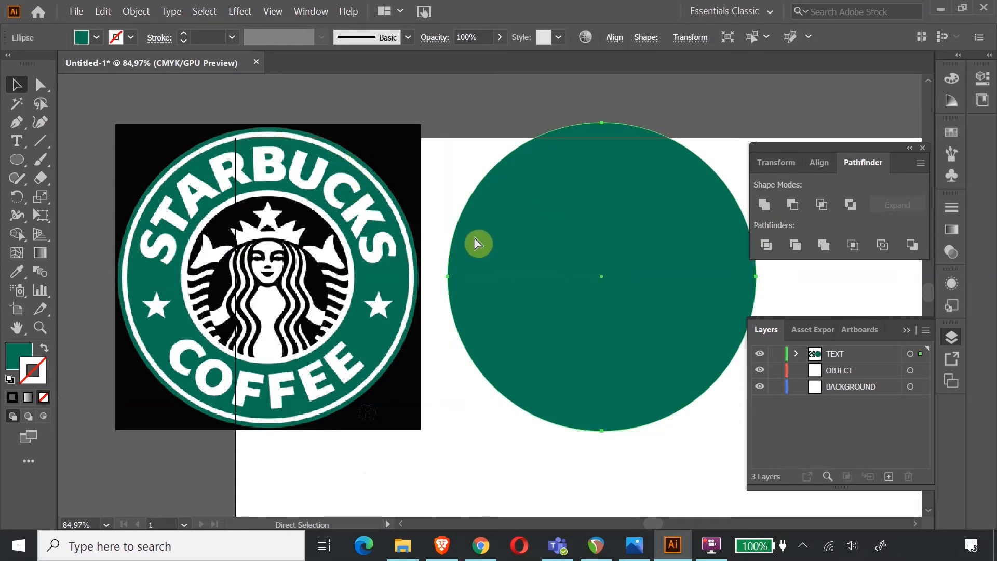
key(ctrl+c)
key(ctrl+v)
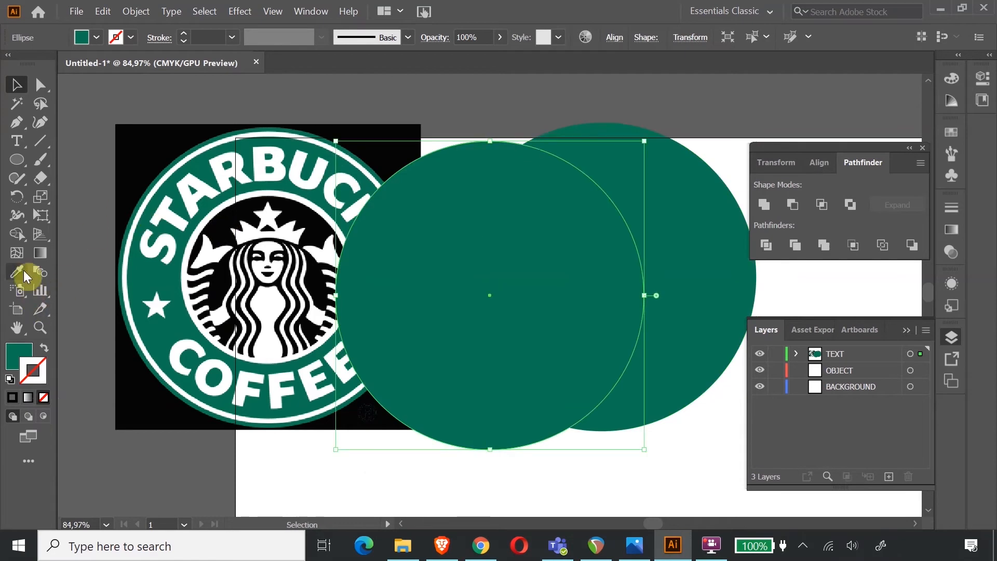
click(24, 273)
click(147, 240)
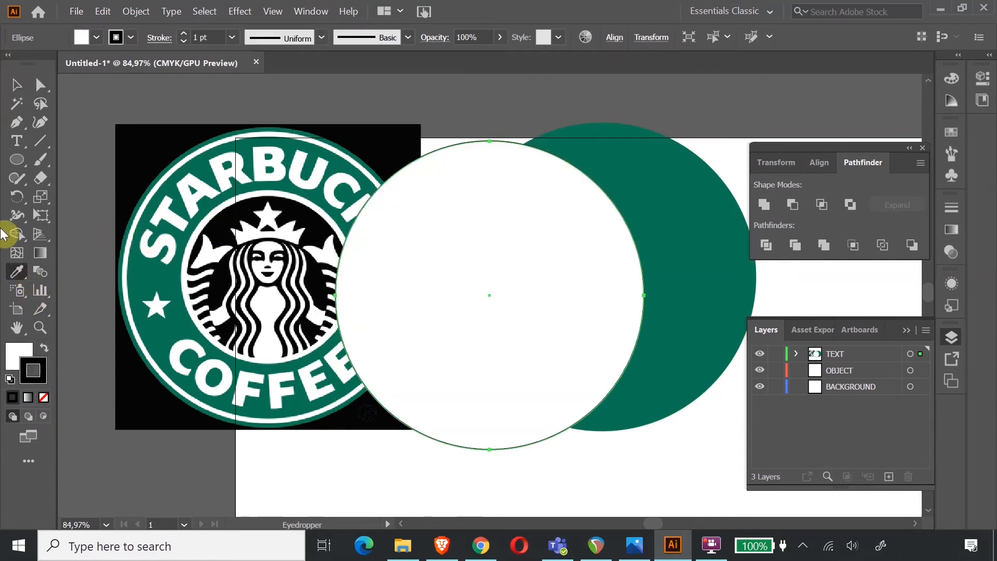
Step: Scale the white circle down slightly with Free Transform and move it on top of the green circle
click(46, 215)
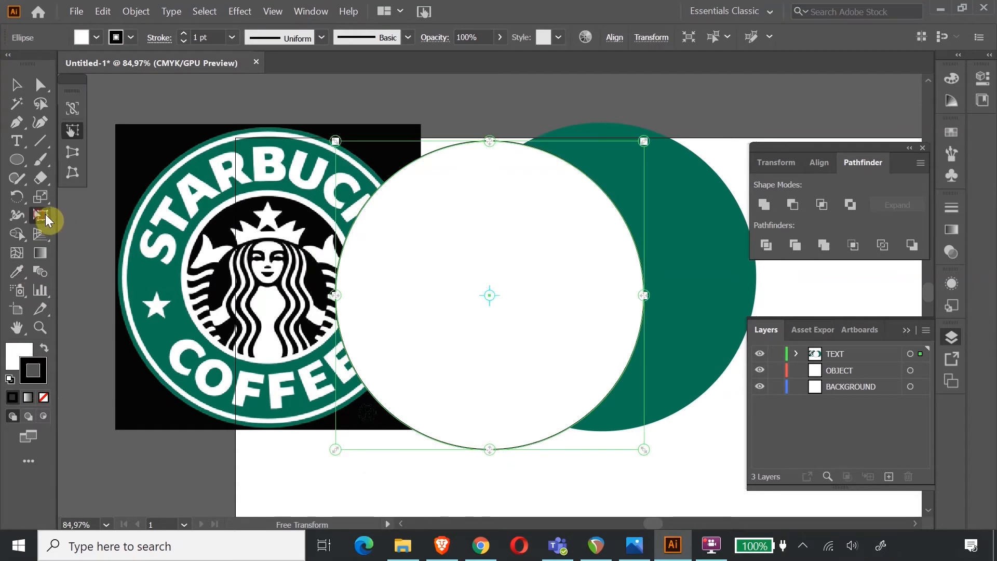
drag(336, 144, 340, 151)
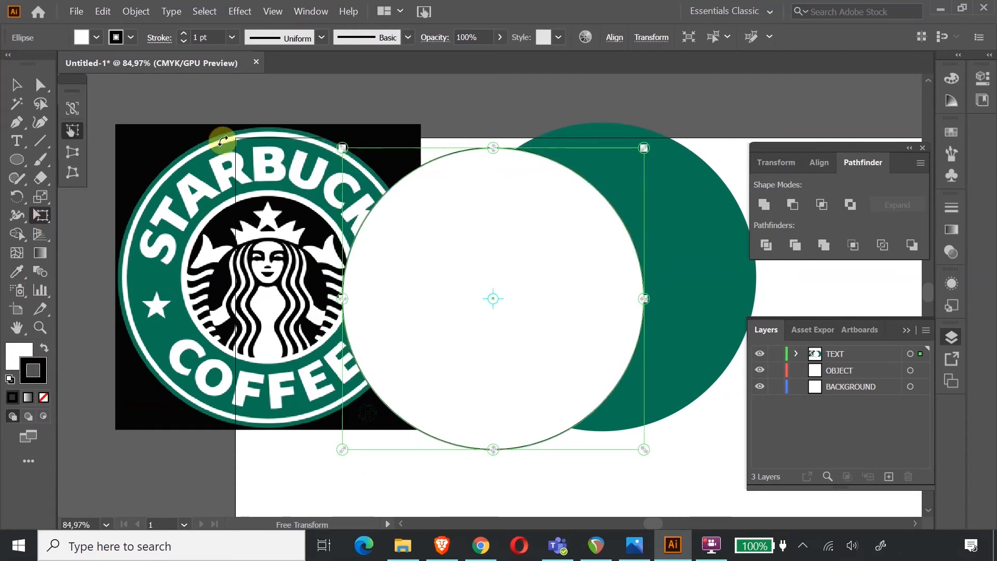
click(16, 85)
click(104, 135)
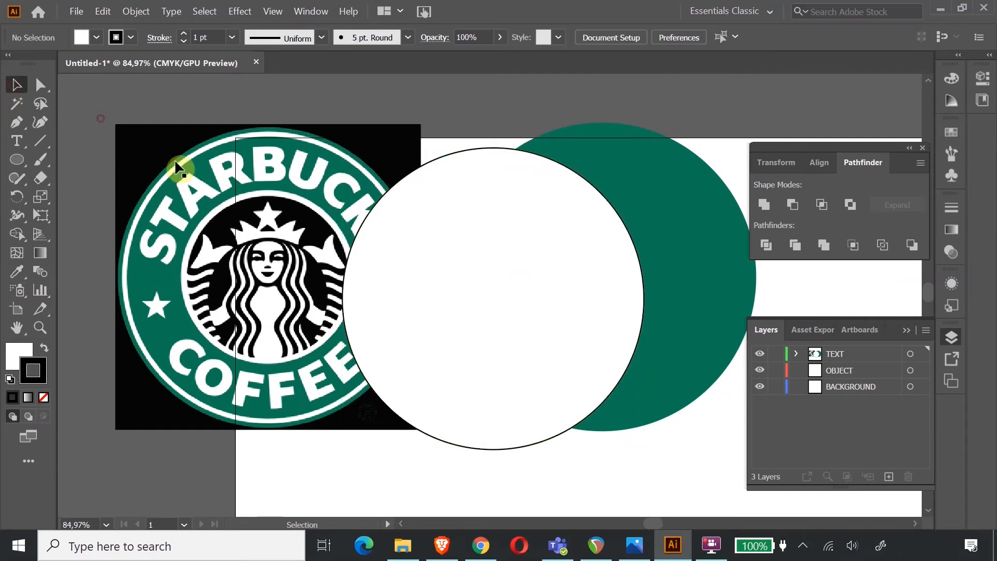
drag(481, 245, 543, 239)
drag(567, 231, 576, 242)
click(479, 410)
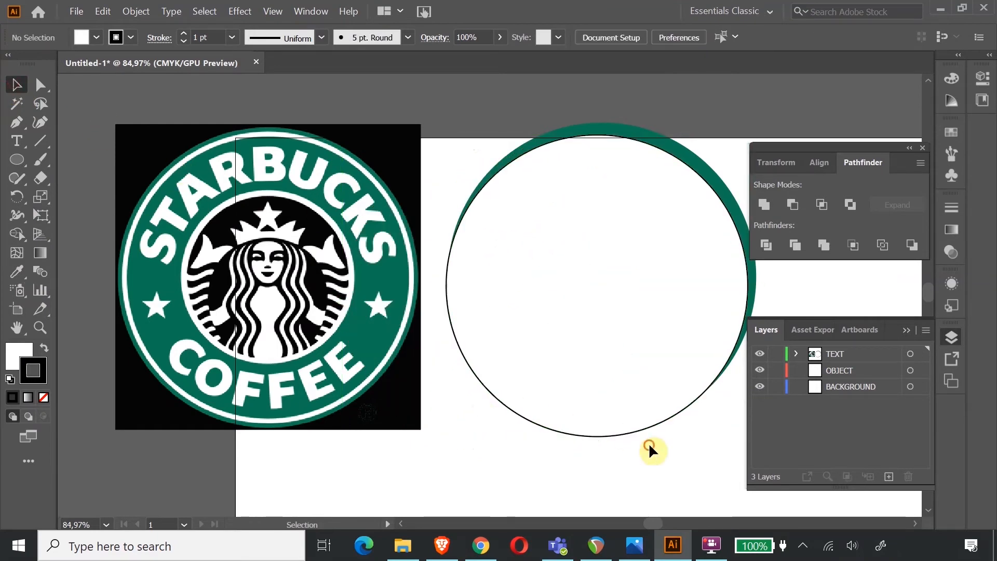
Step: Remove the black stroke from the white circle
click(574, 230)
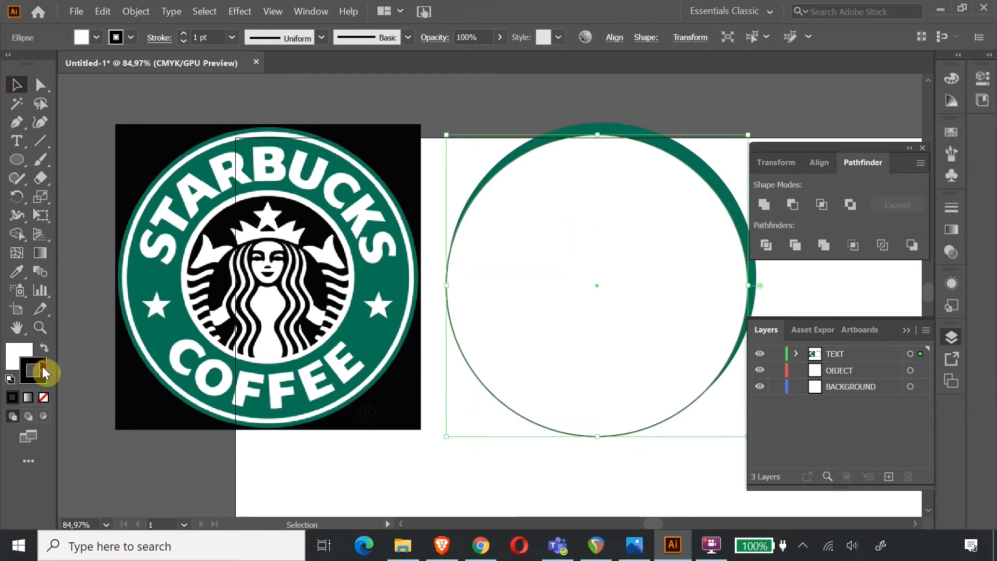
click(46, 398)
click(534, 469)
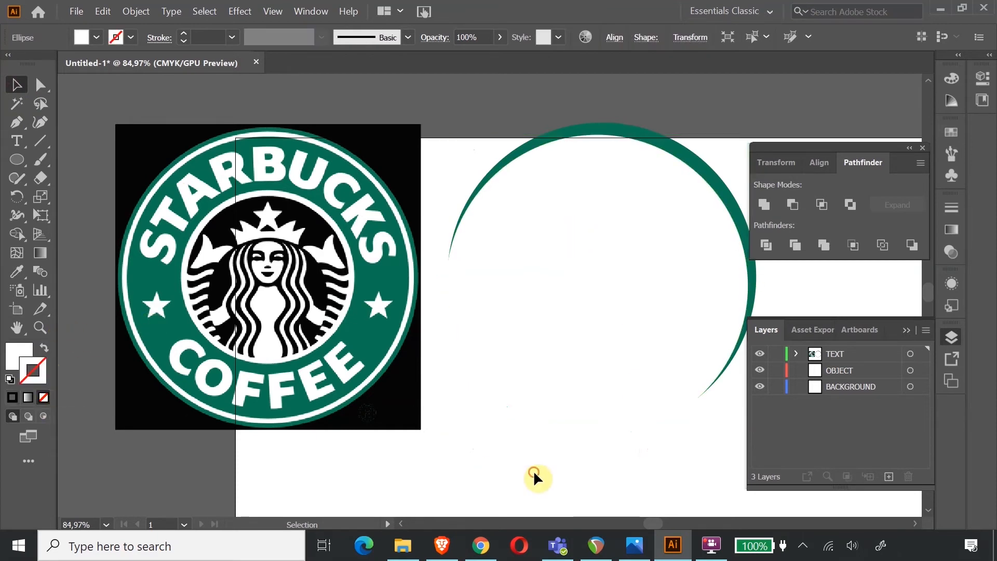
Step: Draw a rectangle covering the whole artboard on the BACKGROUND layer
scroll(610, 408, up, 1)
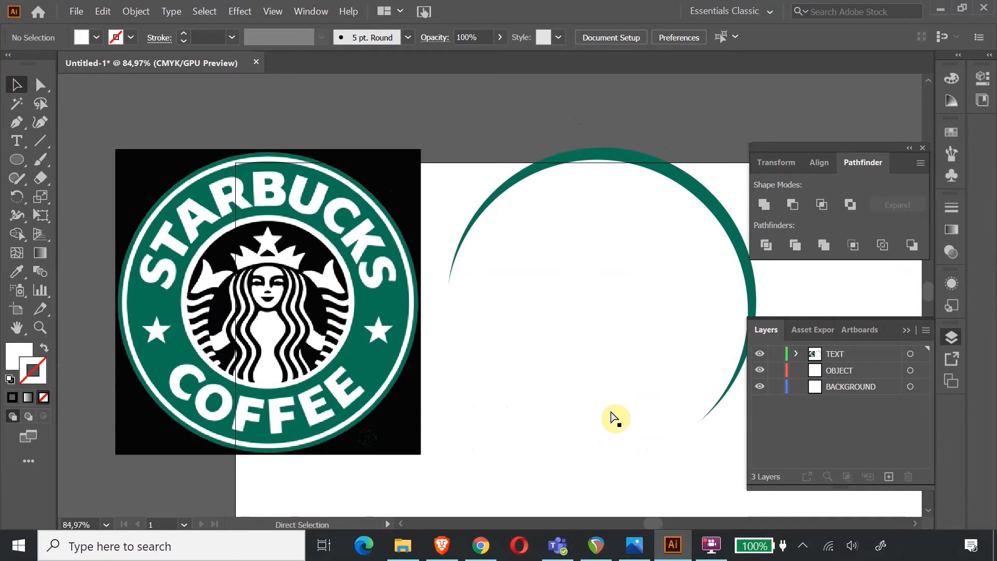
key(ctrl+minus)
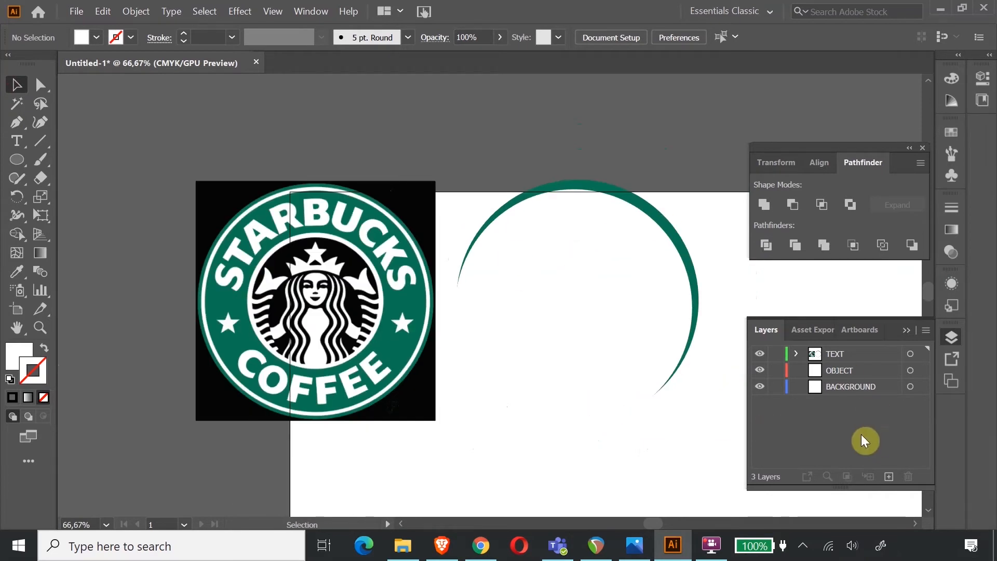
click(854, 392)
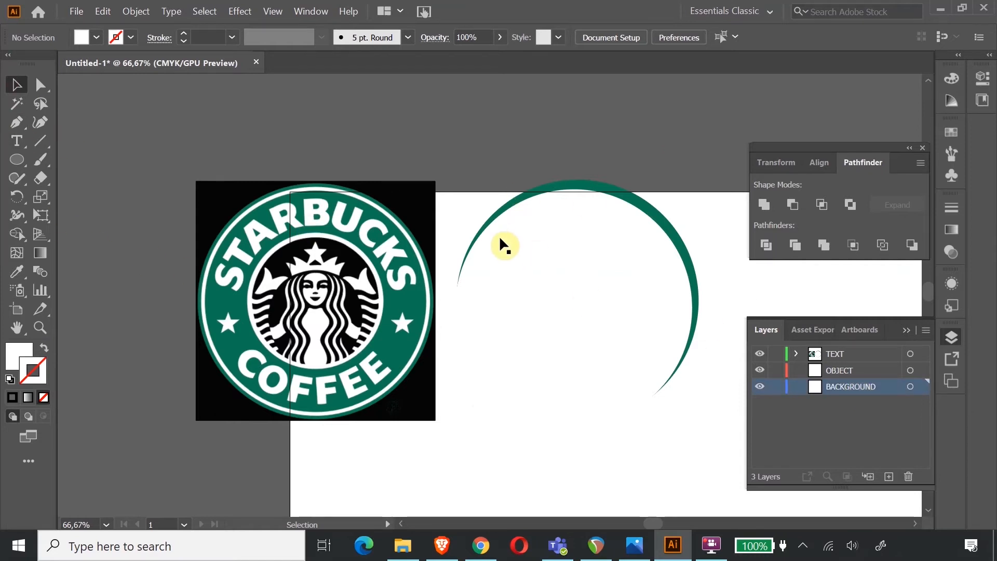
drag(18, 157, 61, 160)
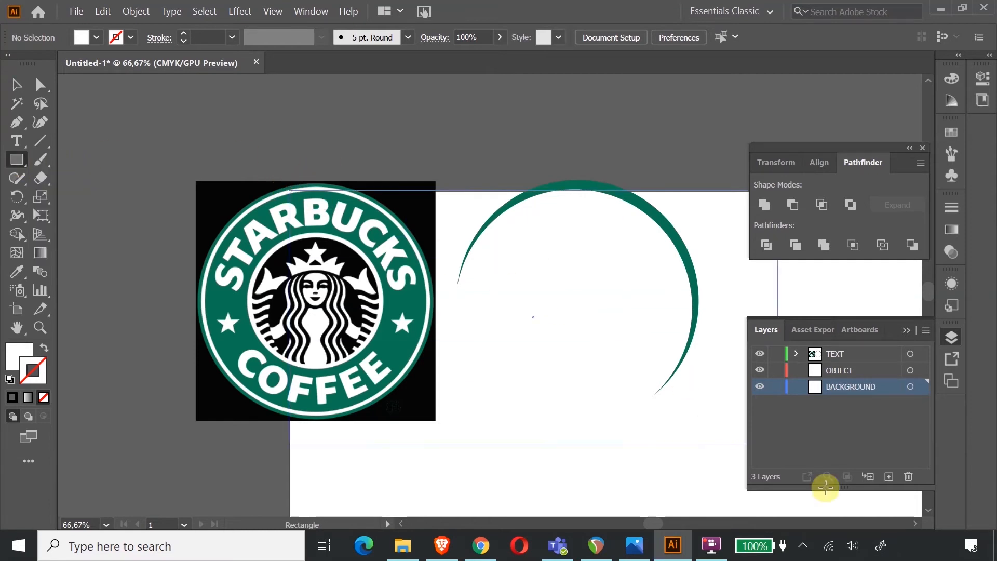
scroll(827, 478, down, 3)
drag(891, 554, 722, 476)
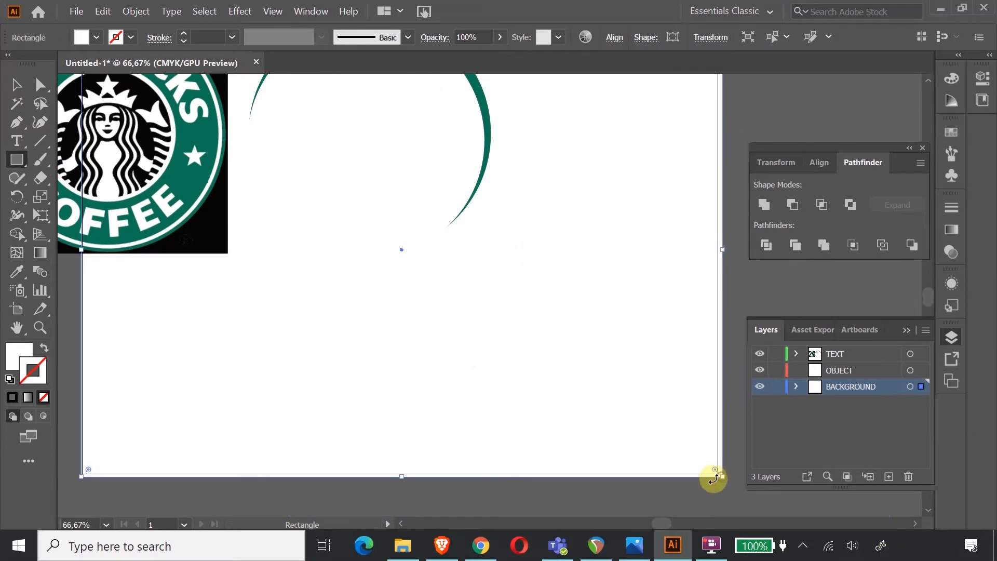
Step: Fill the background rectangle with light gray D3D3D3
double_click(17, 362)
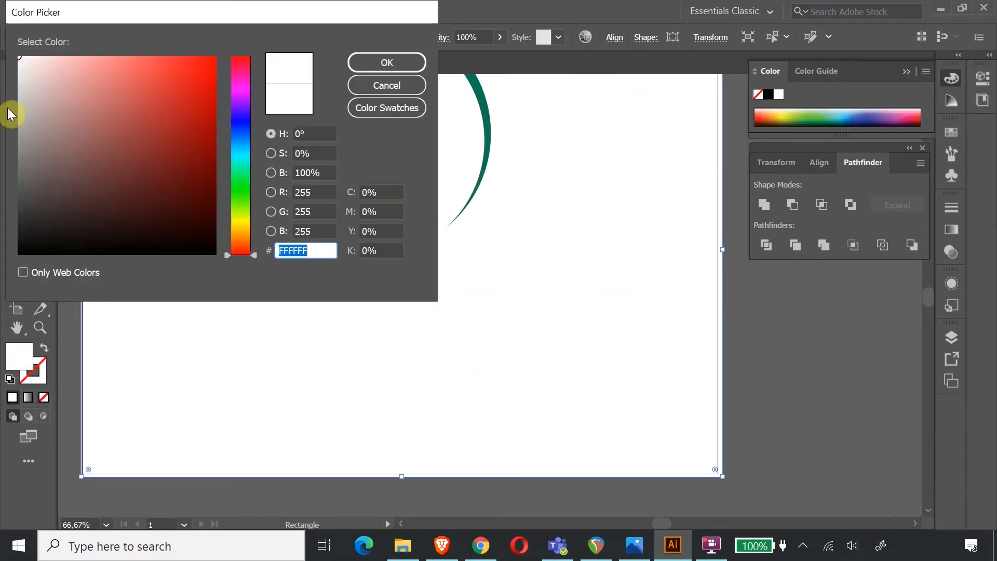
drag(18, 57, 18, 89)
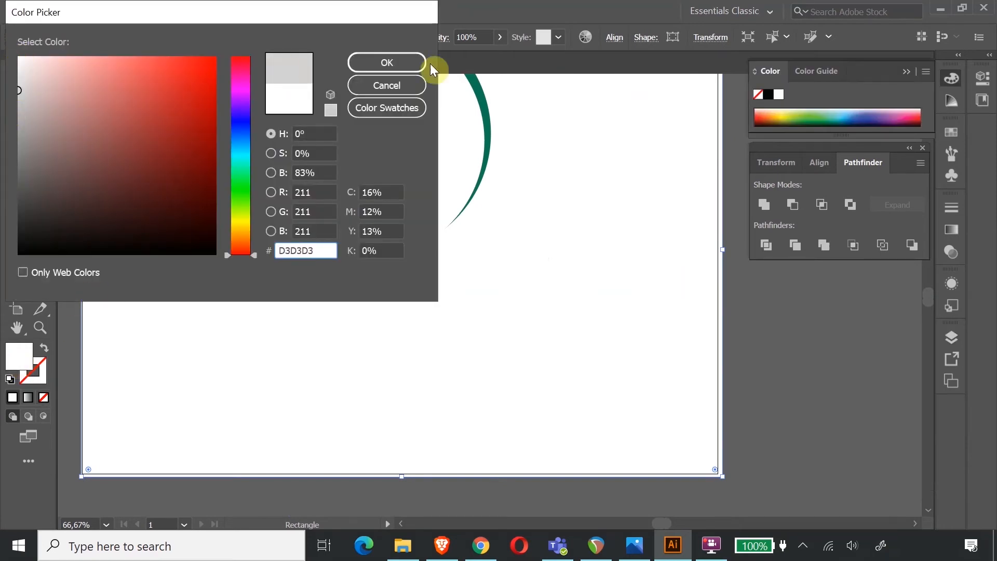
click(415, 57)
scroll(416, 291, up, 3)
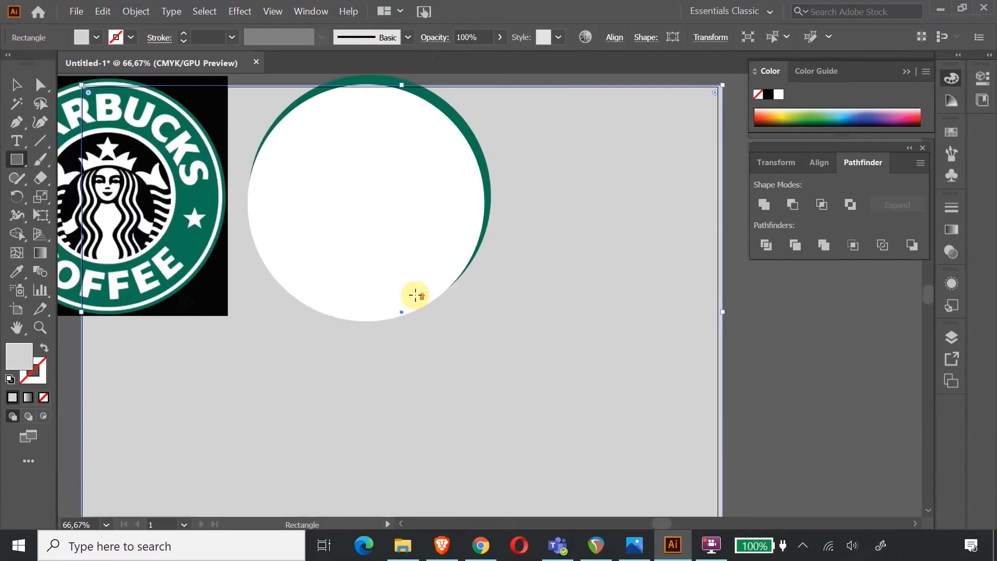
Step: Deselect the background rectangle and lock the BACKGROUND layer
click(17, 84)
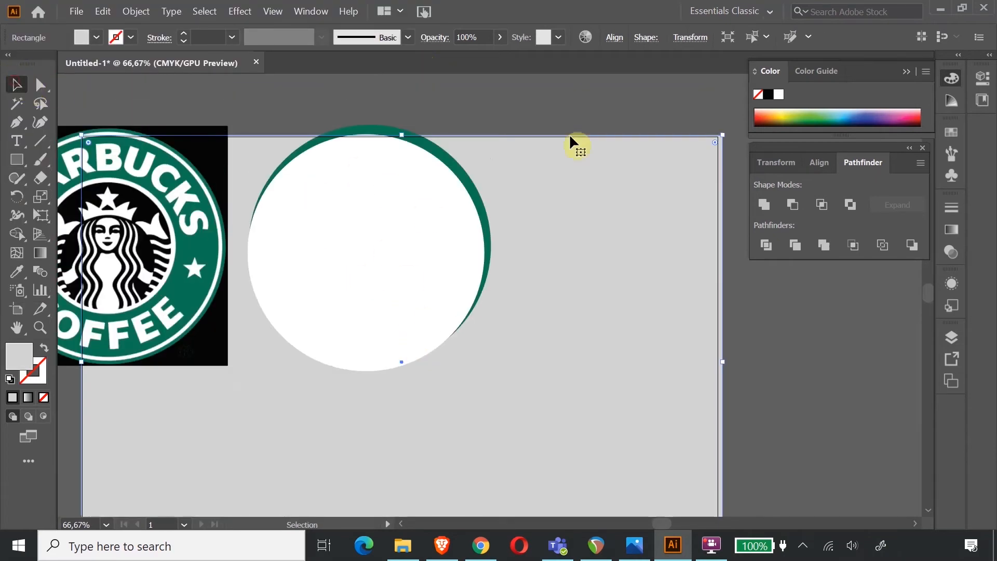
click(582, 99)
click(951, 337)
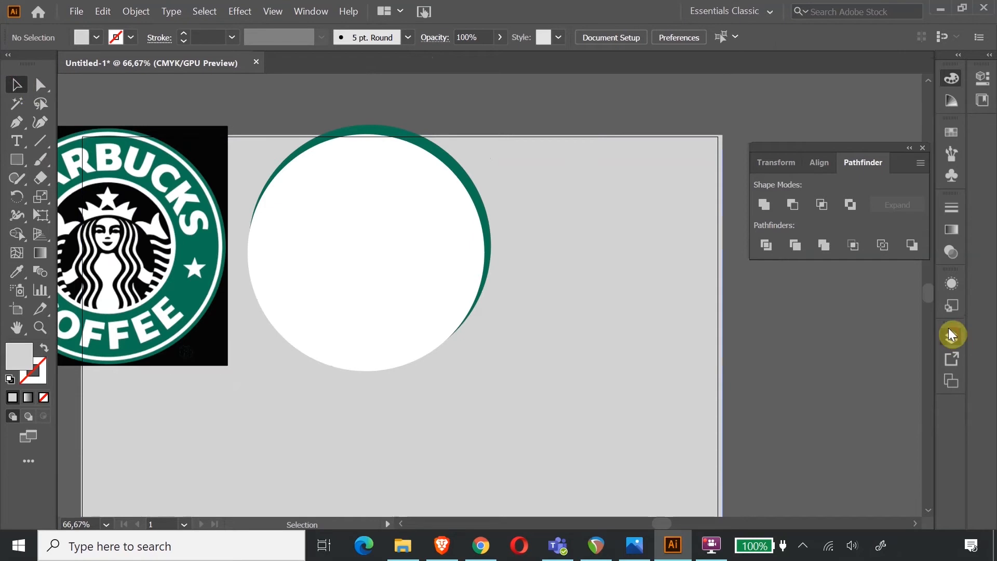
click(776, 387)
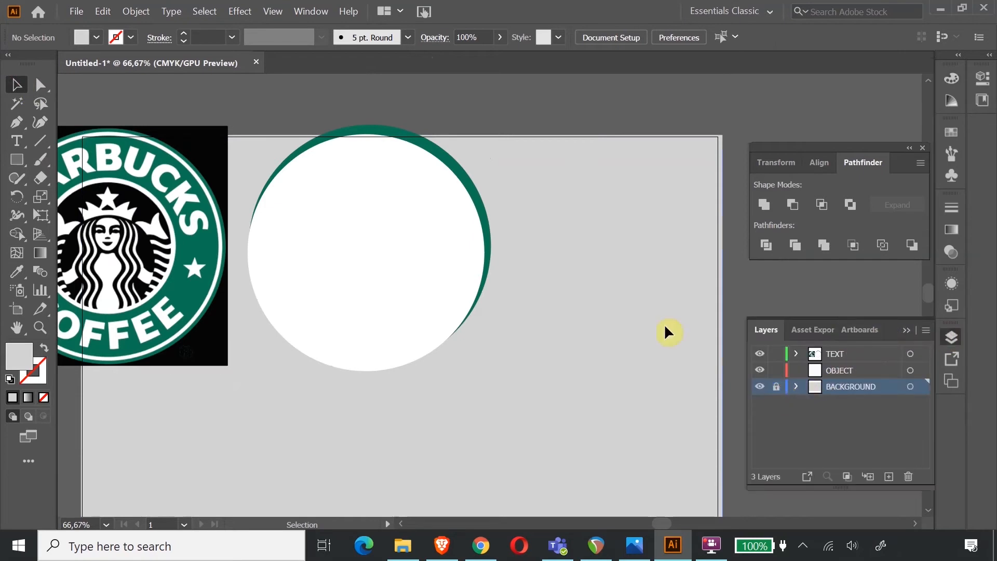
Step: Select the white and green circles together and align their centers horizontally and vertically
click(372, 192)
drag(378, 173, 506, 345)
click(472, 168)
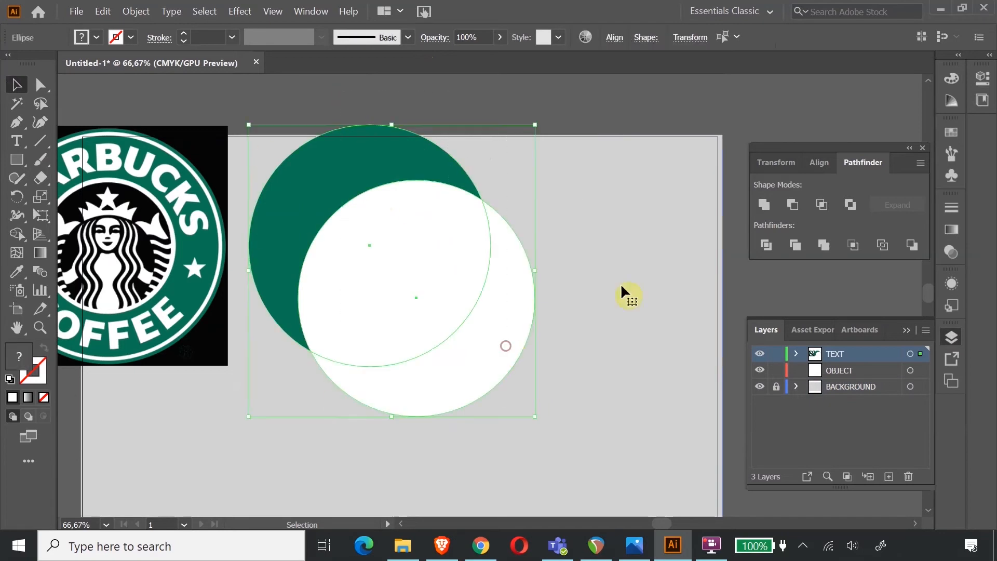
click(823, 165)
click(792, 206)
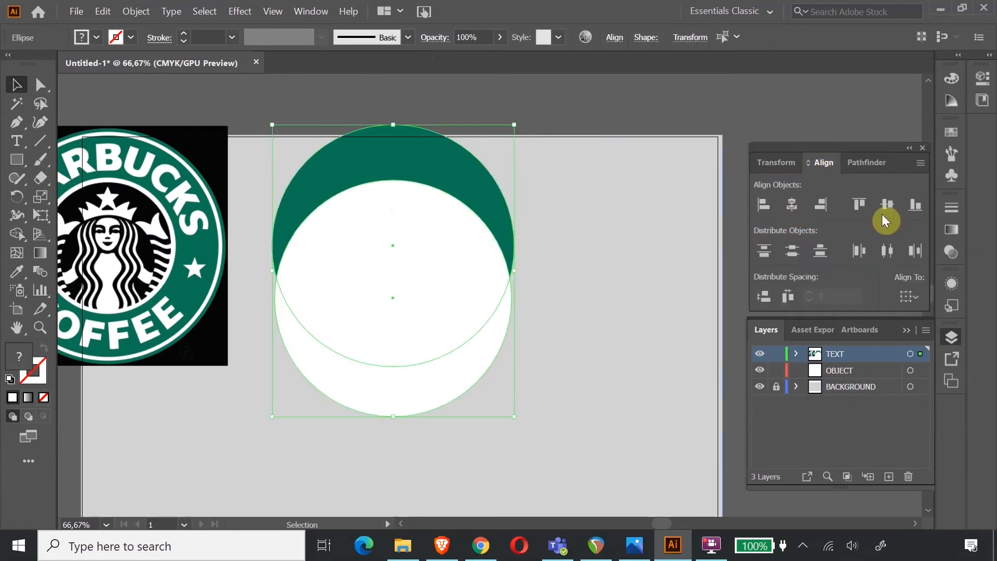
click(887, 205)
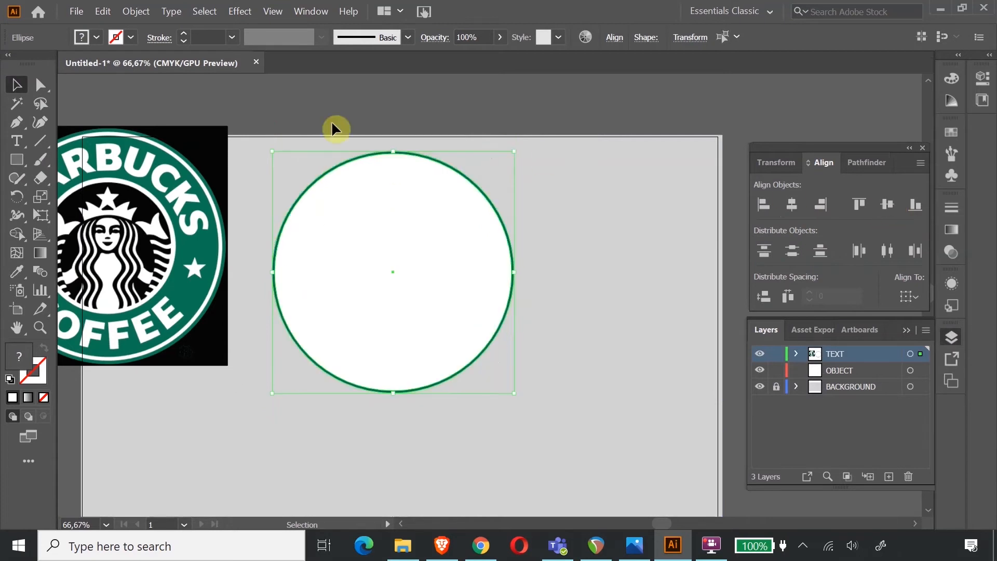
click(273, 107)
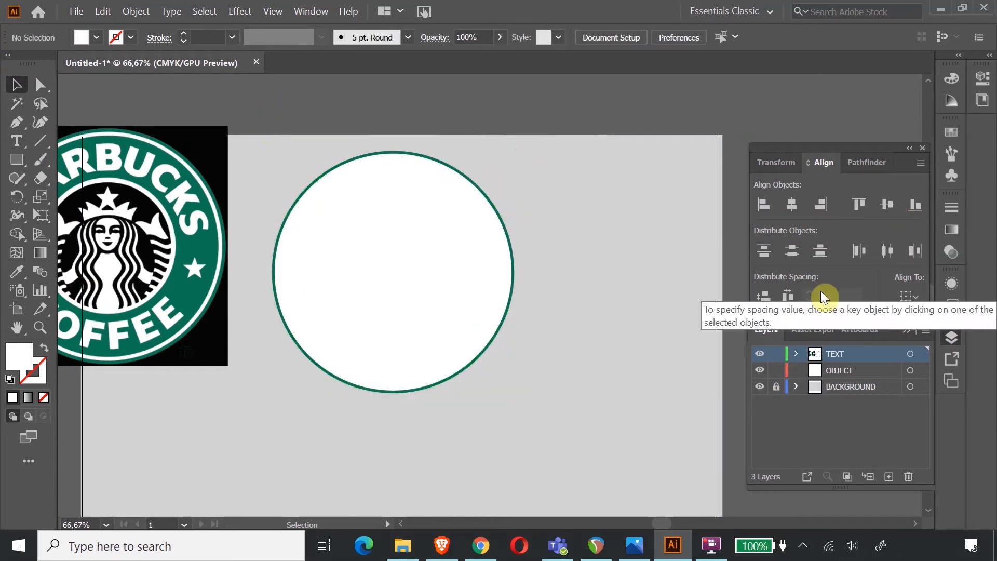
Step: Scale the white circle down slightly with Free Transform to widen the green rim around it
click(410, 200)
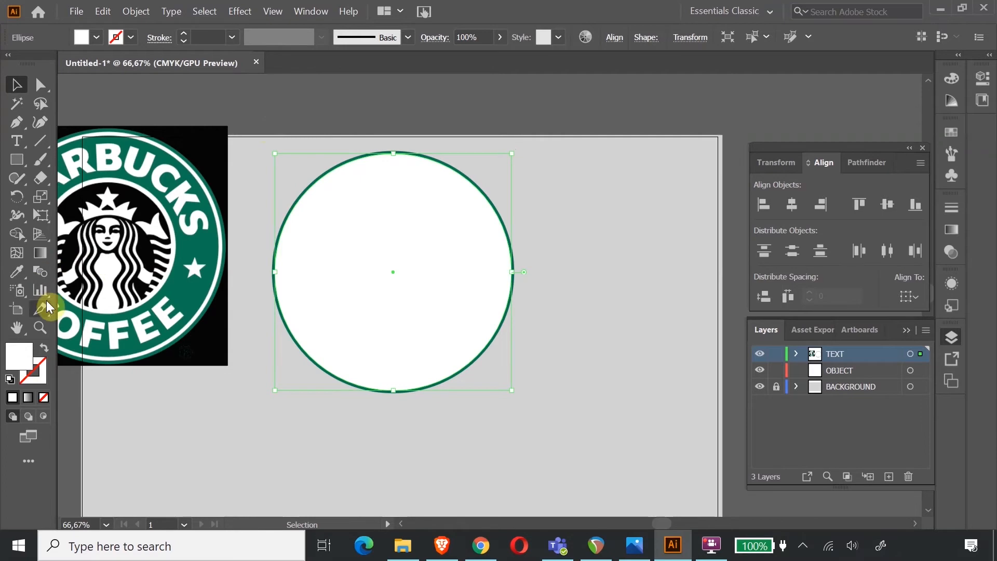
click(38, 325)
drag(345, 131, 394, 196)
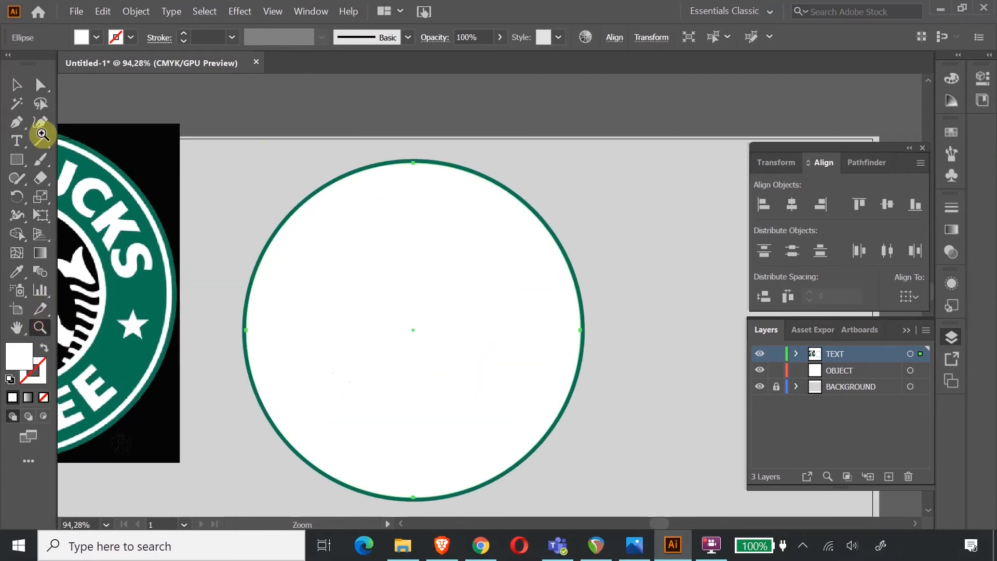
click(17, 88)
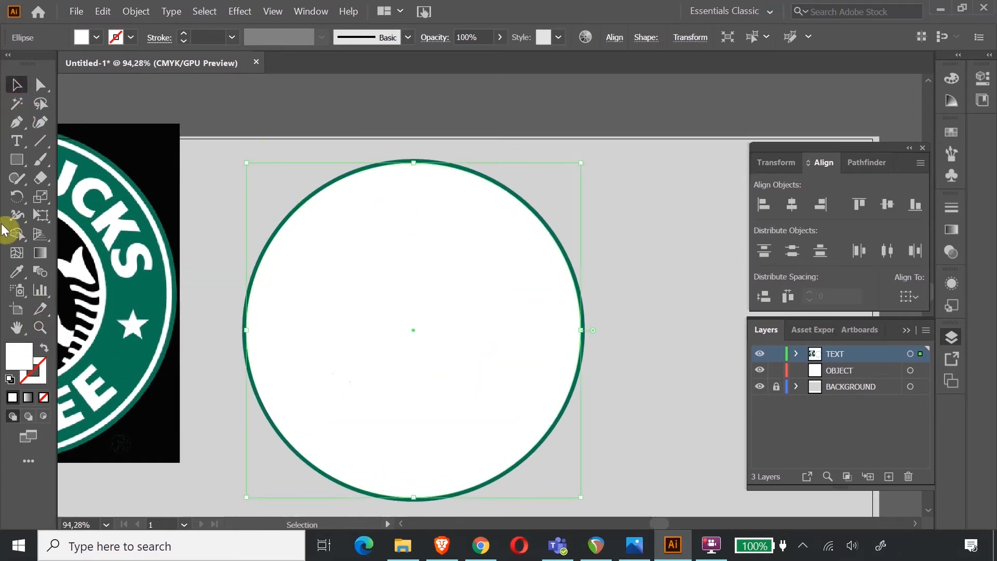
click(40, 215)
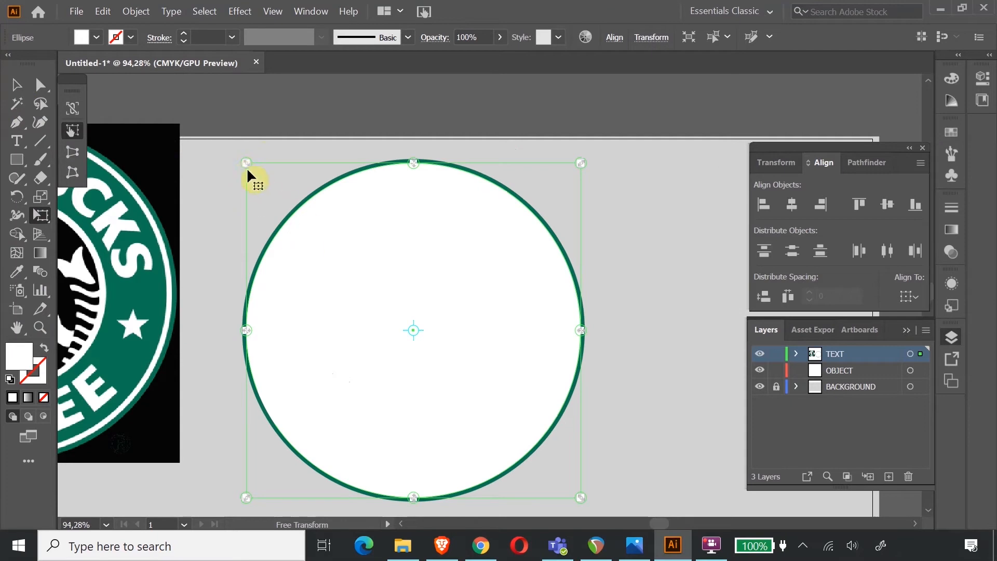
drag(248, 167, 249, 167)
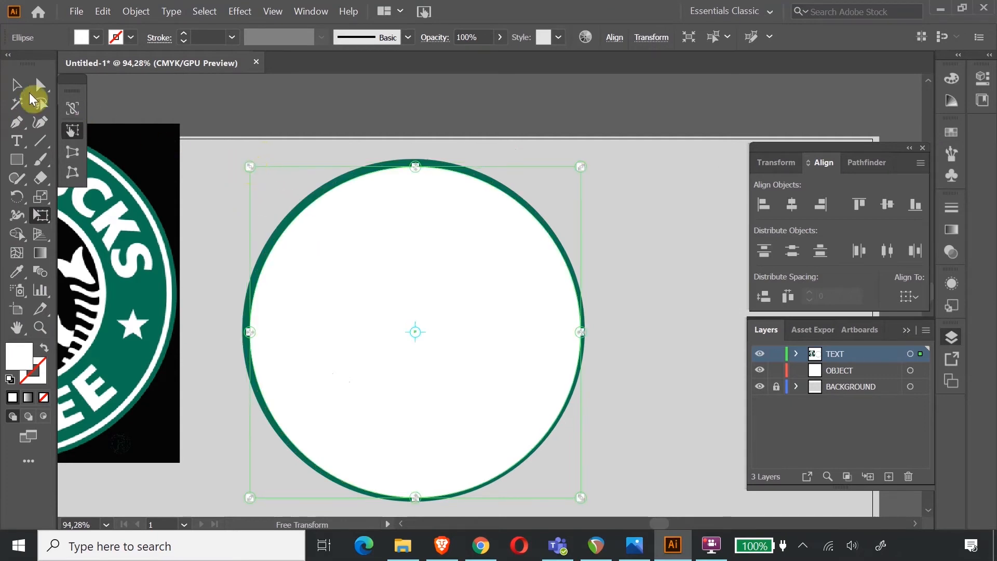
Step: Re-center the reduced white circle on the green circle both horizontally and vertically
click(16, 84)
drag(354, 169, 470, 267)
click(792, 208)
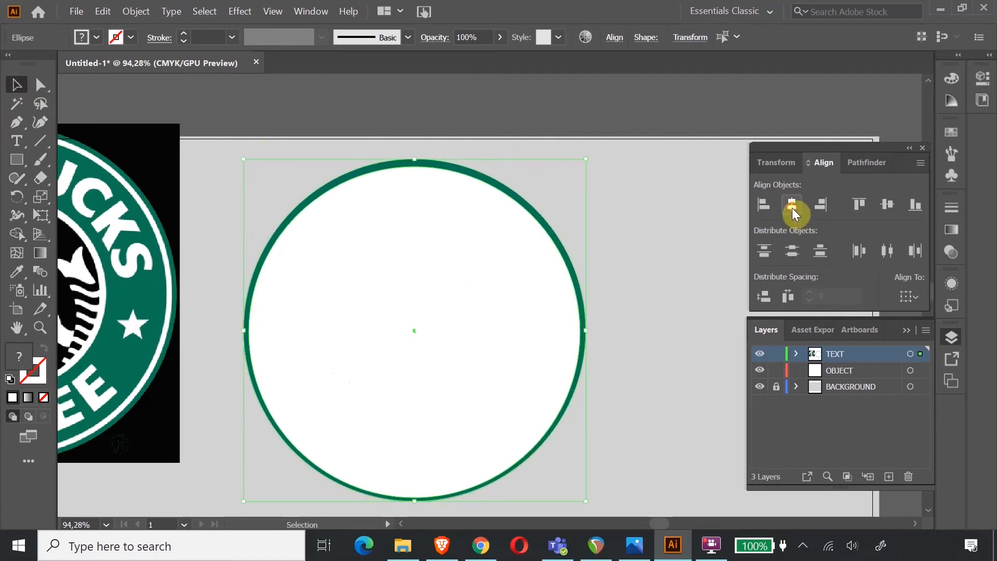
click(889, 205)
click(658, 191)
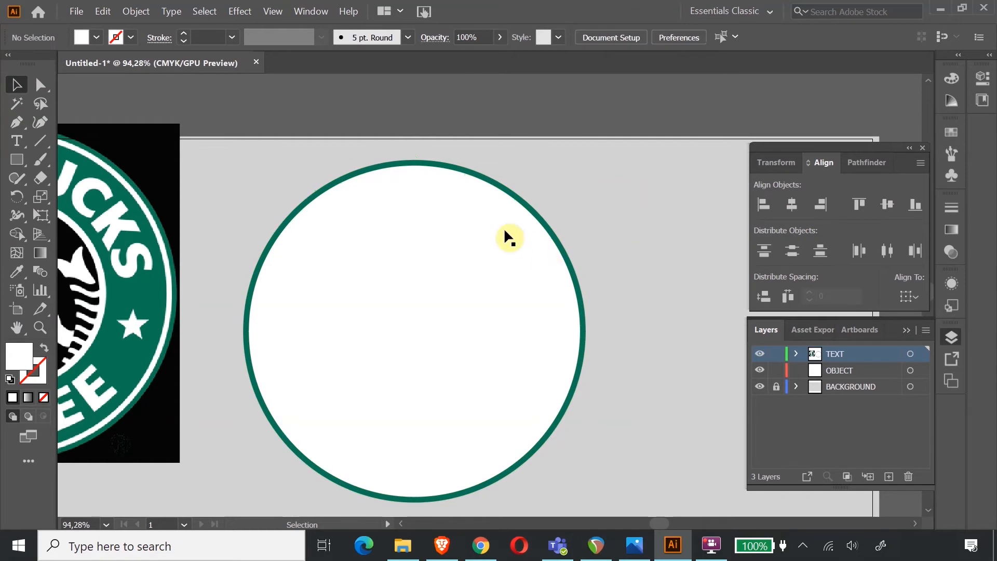
Step: Duplicate the white circle off to the side and fill the copy with the green sampled from the Starbucks logo
click(469, 232)
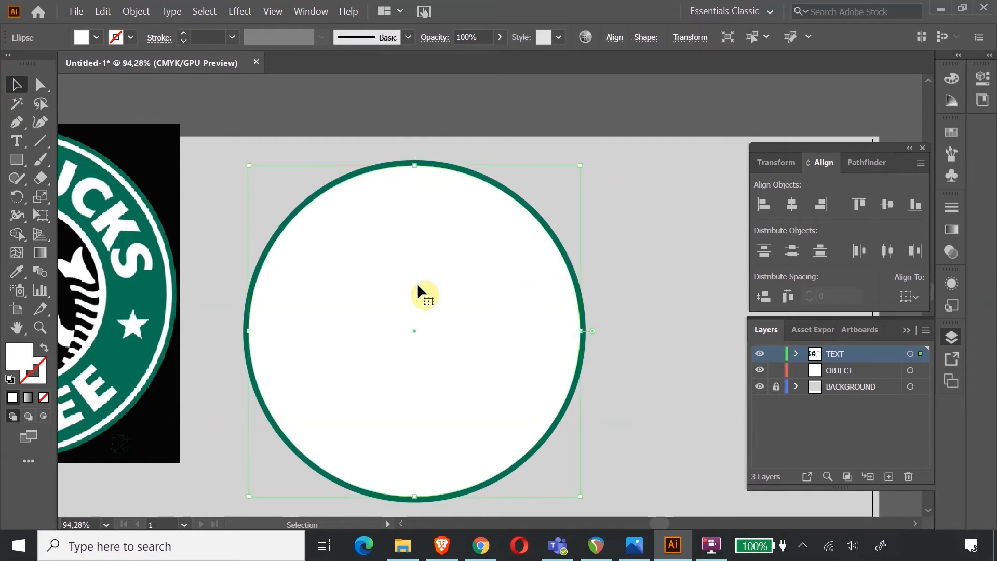
drag(460, 271, 535, 235)
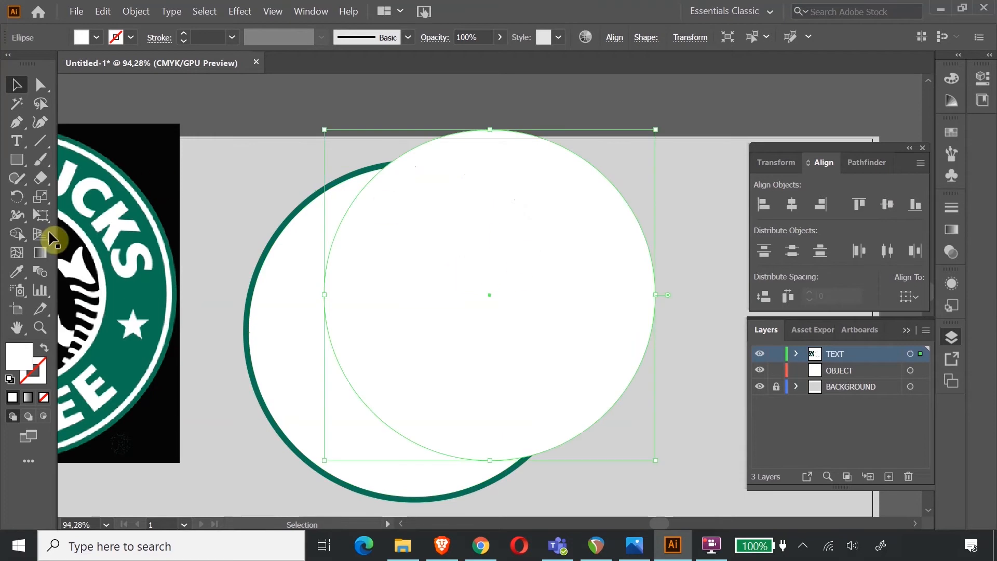
click(15, 270)
click(139, 283)
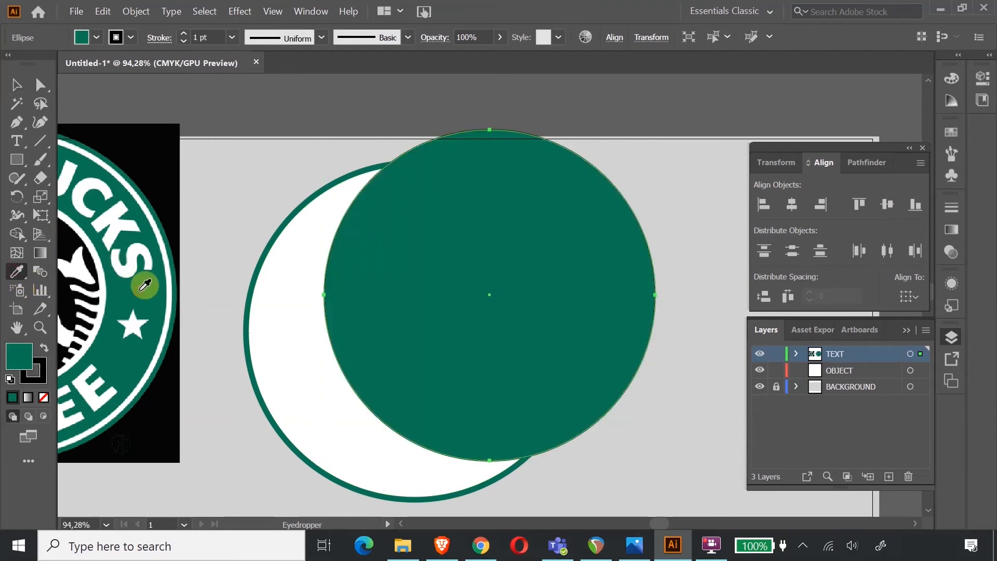
click(16, 85)
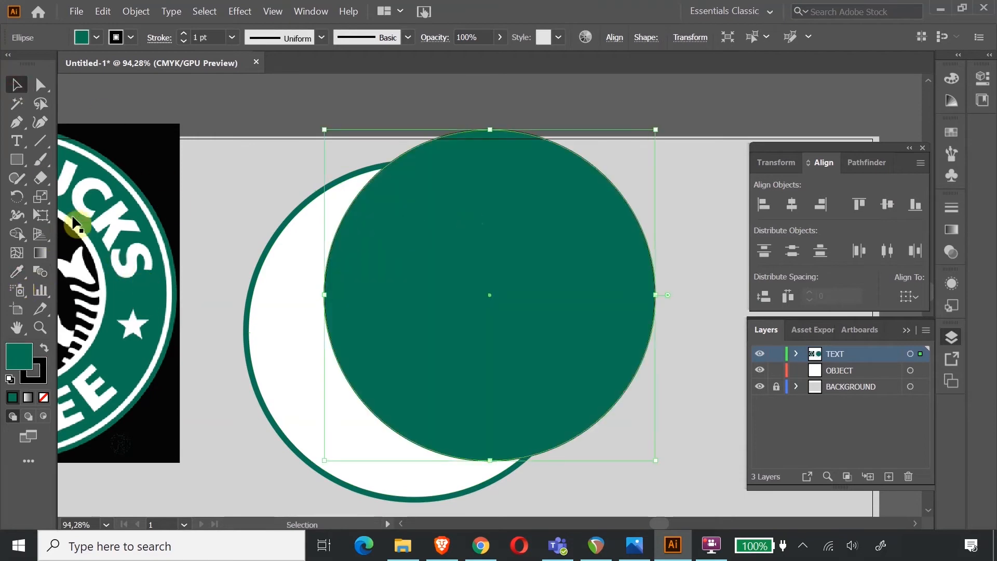
Step: Scale the new green circle down slightly with Free Transform and remove its stroke
click(42, 215)
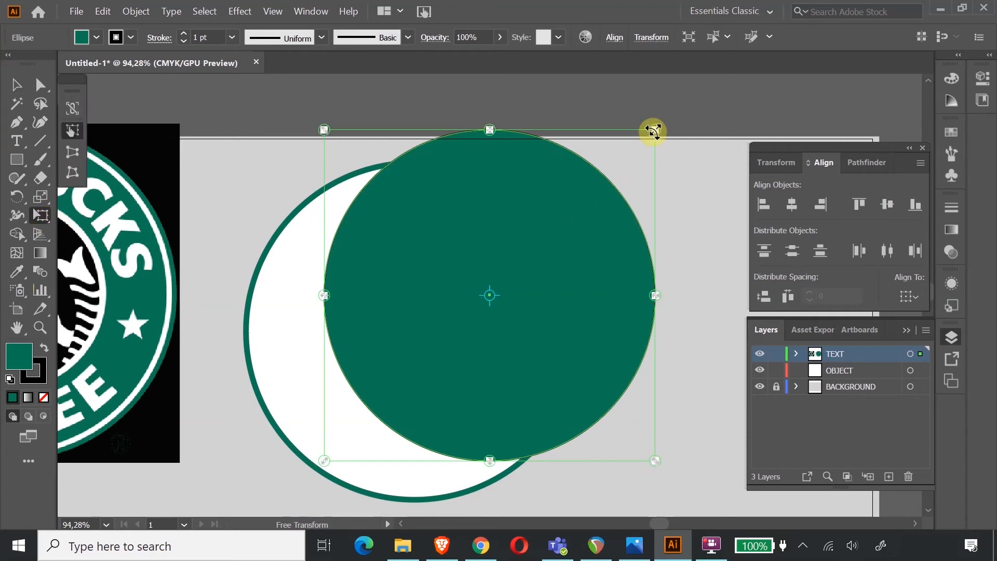
drag(654, 130, 642, 142)
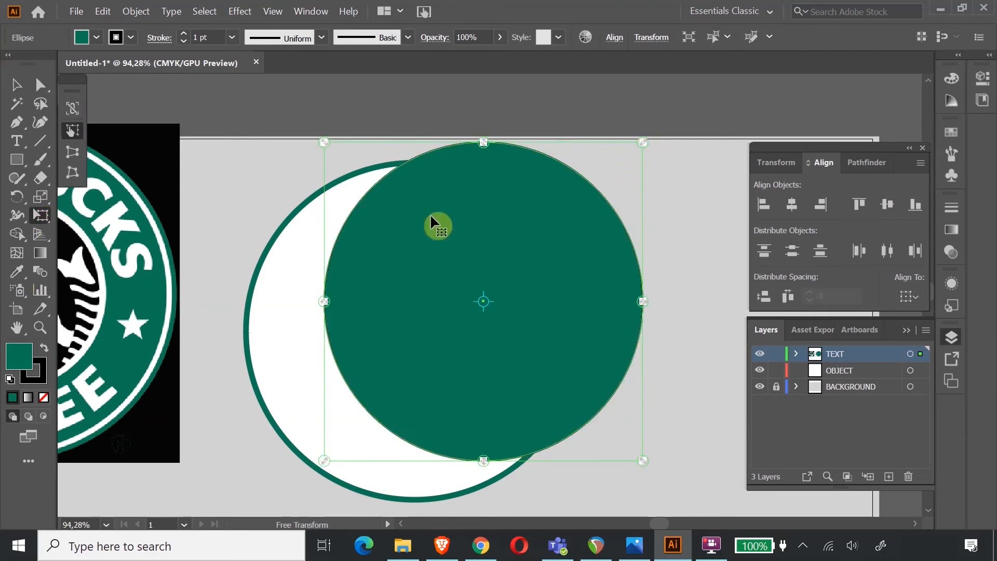
click(33, 383)
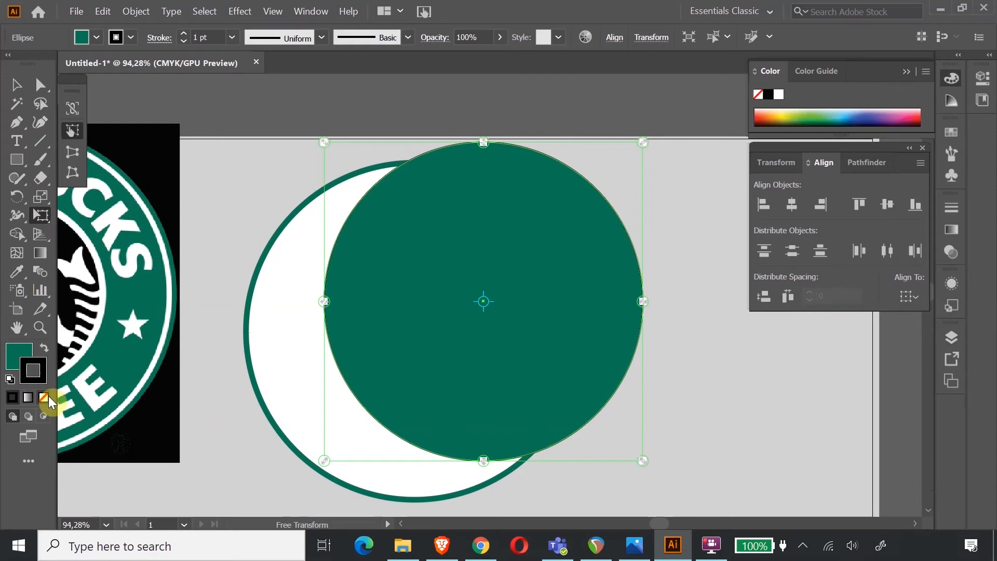
click(44, 397)
click(16, 84)
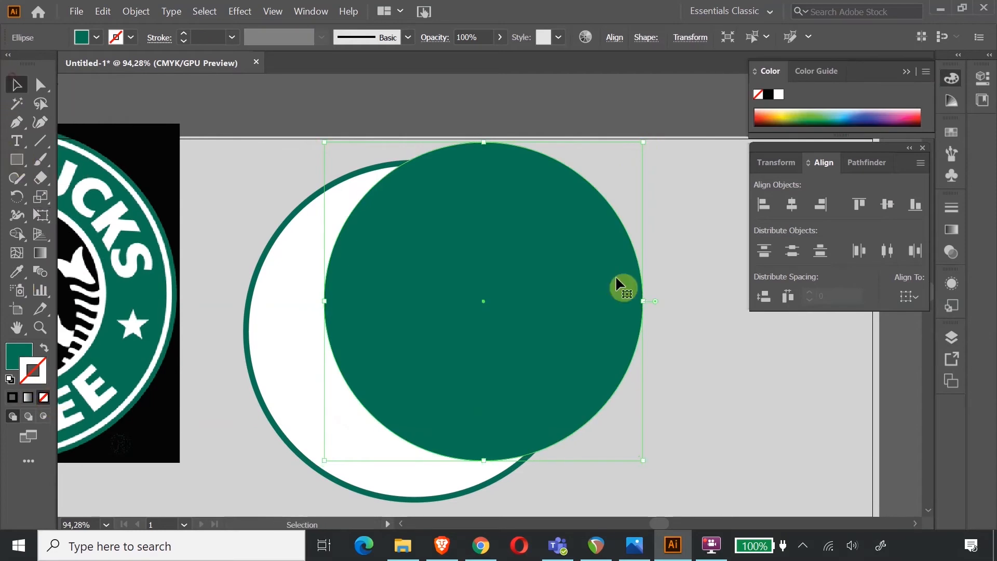
Step: Move the smaller green circle onto the white one and align all the circles' centers horizontally and vertically
click(680, 112)
drag(539, 263, 466, 292)
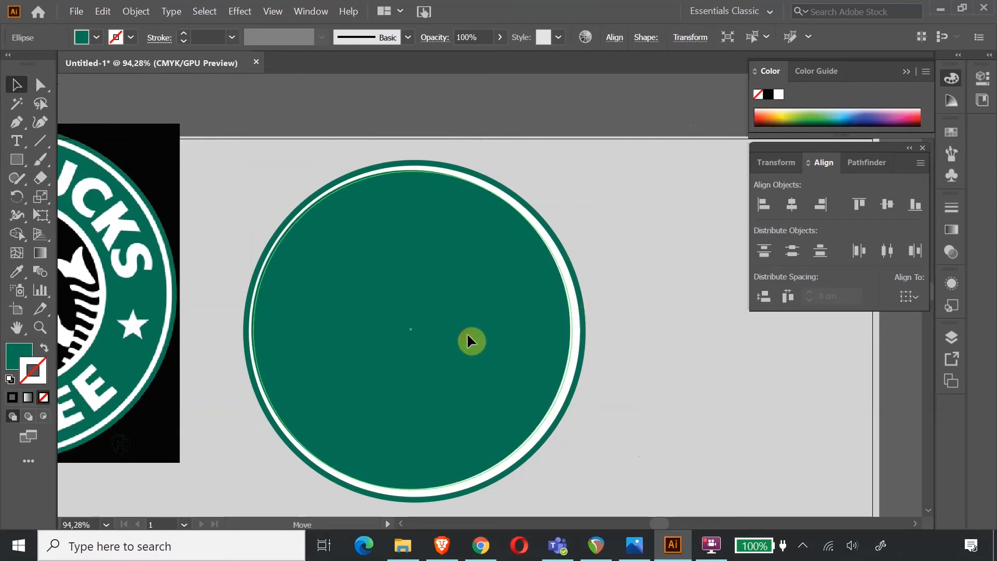
click(368, 103)
click(417, 200)
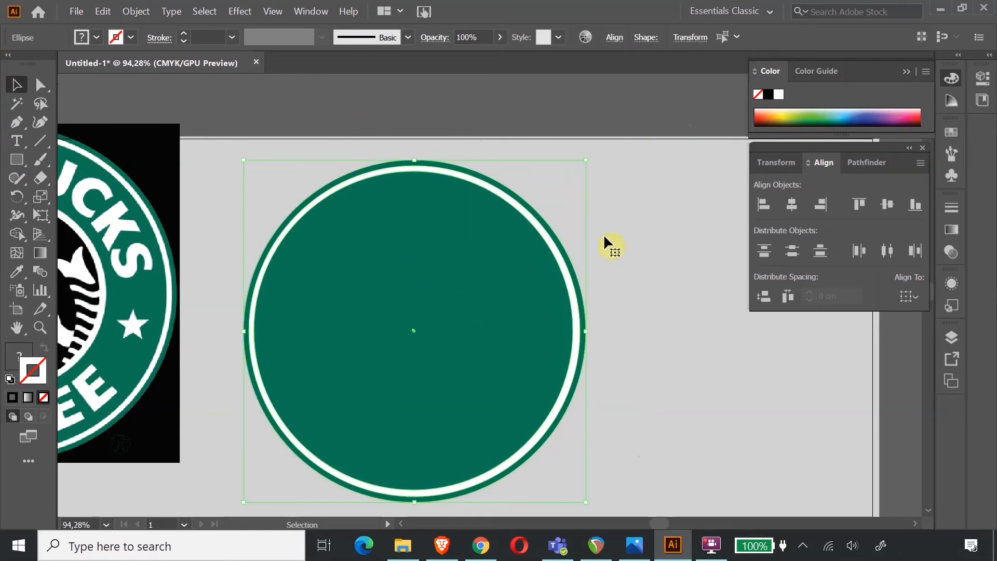
click(790, 204)
click(889, 204)
click(476, 111)
Step: Enlarge the inner green circle slightly with Free Transform so the white ring around it becomes thinner
click(344, 264)
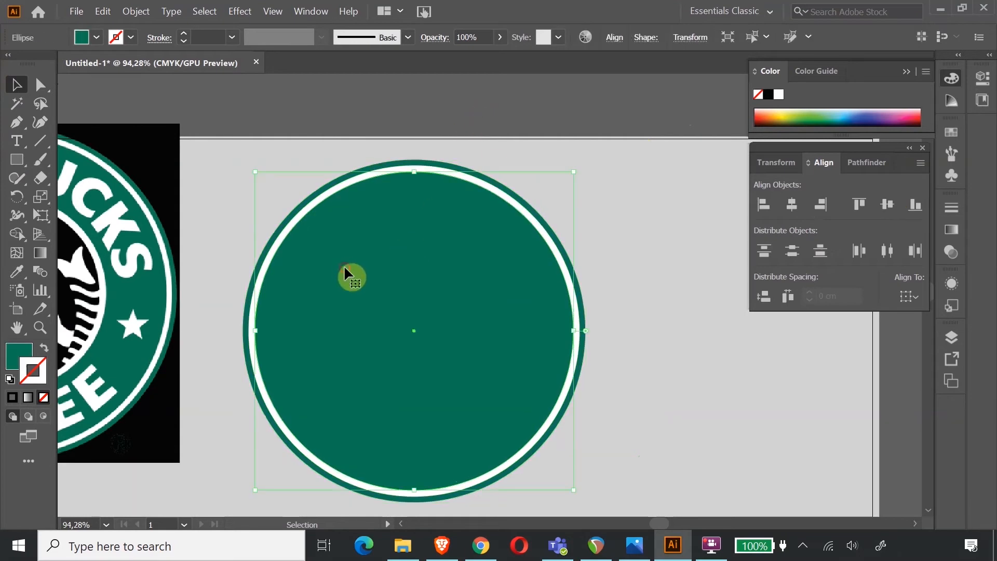
click(41, 215)
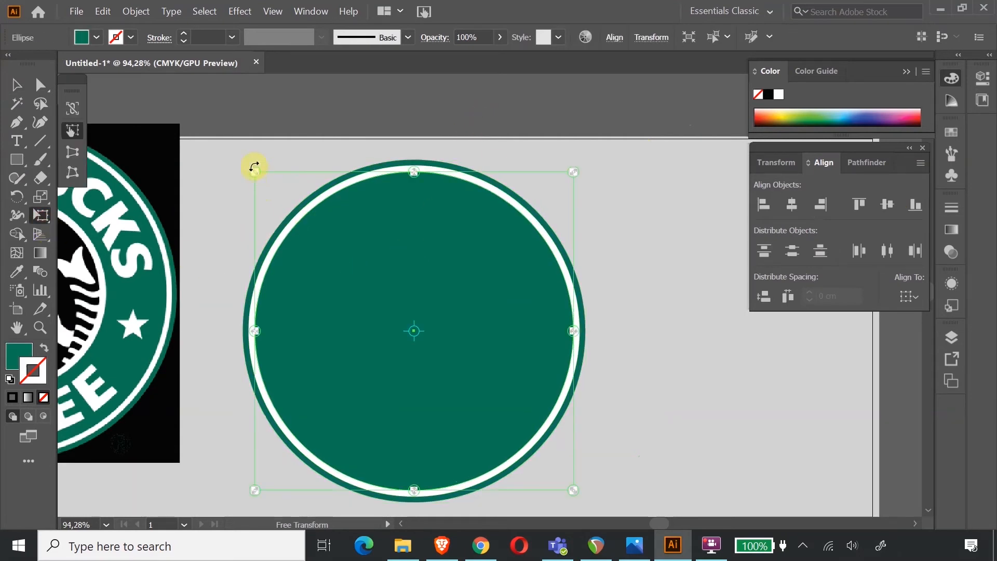
drag(255, 170, 262, 200)
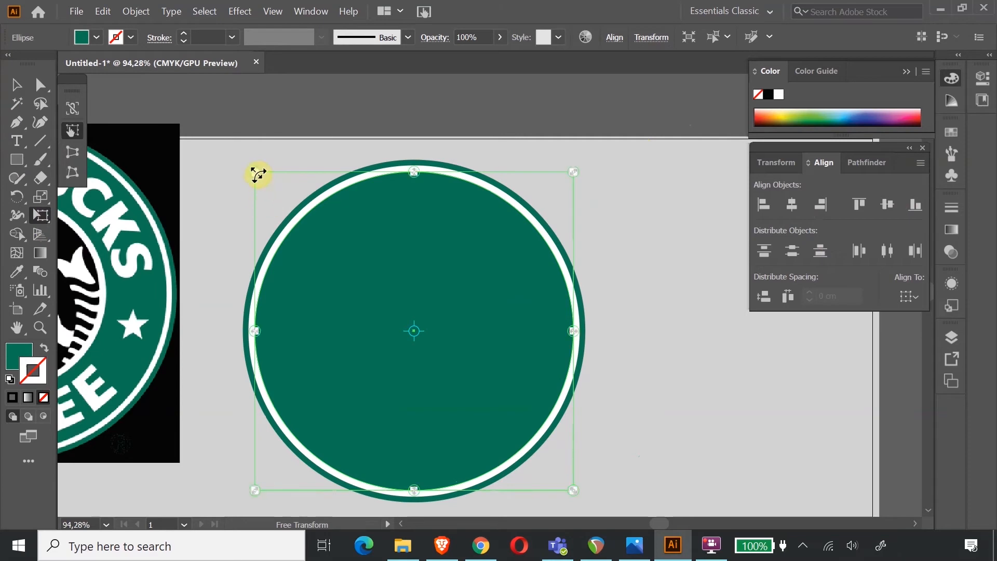
drag(251, 166, 255, 168)
click(16, 84)
click(384, 135)
Step: Align the centers of all three circles horizontally and vertically
drag(434, 229, 434, 229)
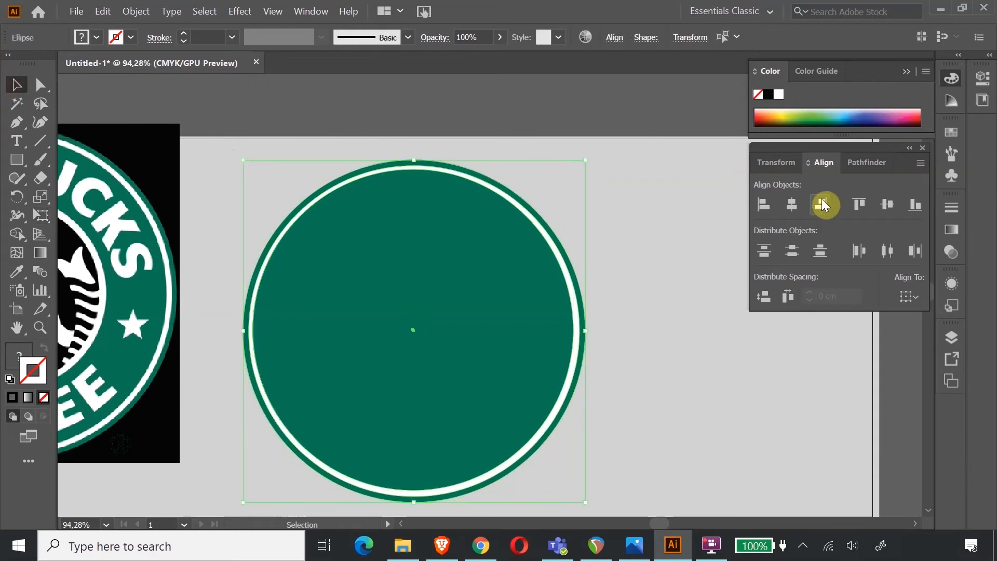
click(792, 205)
click(889, 206)
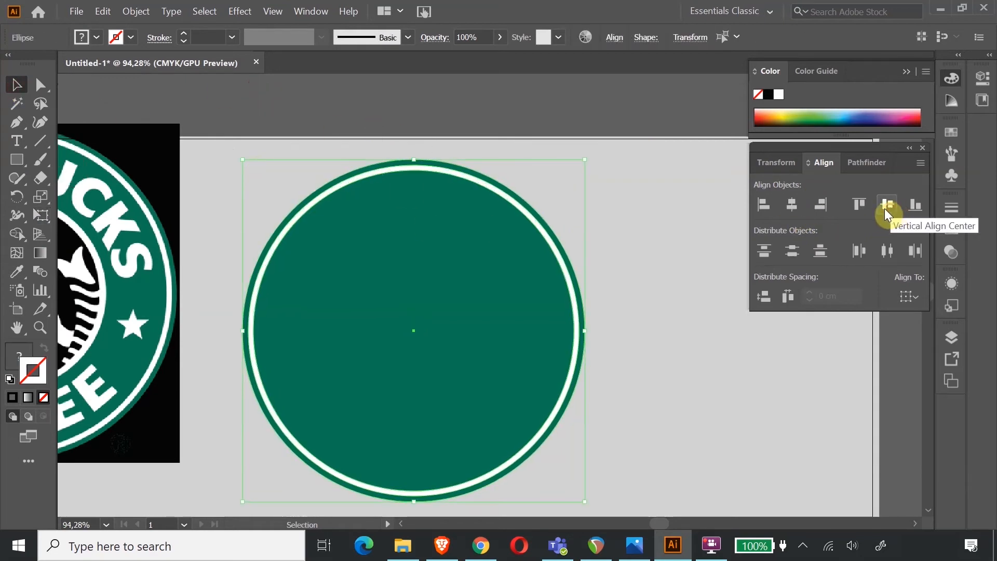
click(557, 82)
key(ctrl+minus)
key(ctrl+minus)
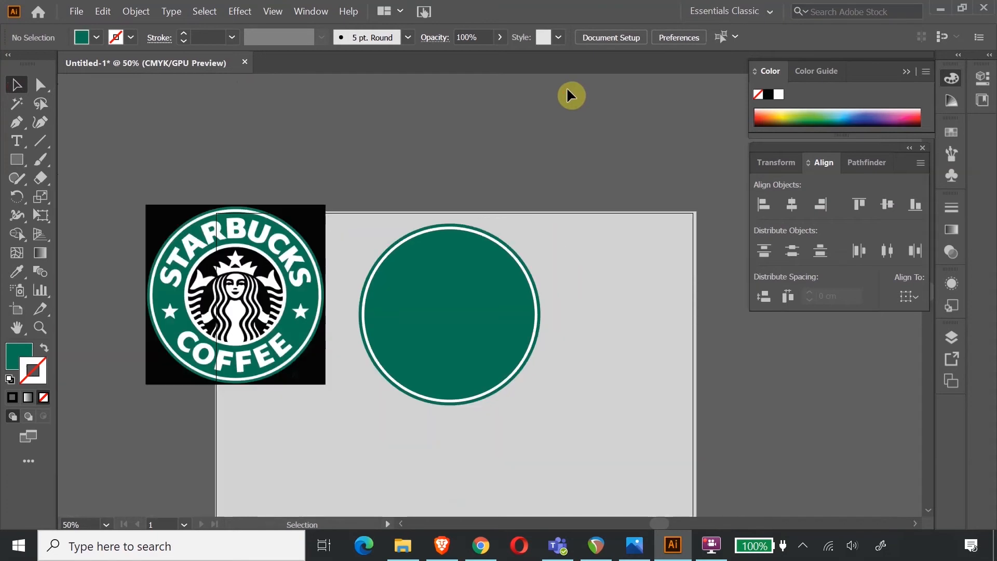
Step: Duplicate the set of three circles and place the copy to the lower right of the original
click(423, 273)
key(ctrl+c)
key(ctrl+v)
drag(556, 310, 692, 403)
click(600, 158)
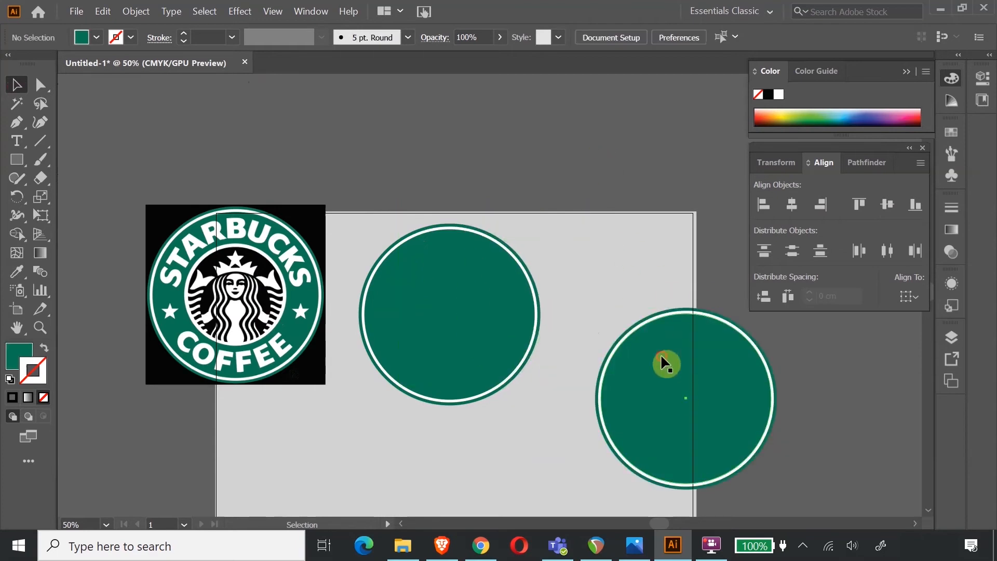
Step: Delete the copy's inner green circle and swap the white circle's fill and stroke to leave only a white outline
click(663, 362)
key(Delete)
click(656, 353)
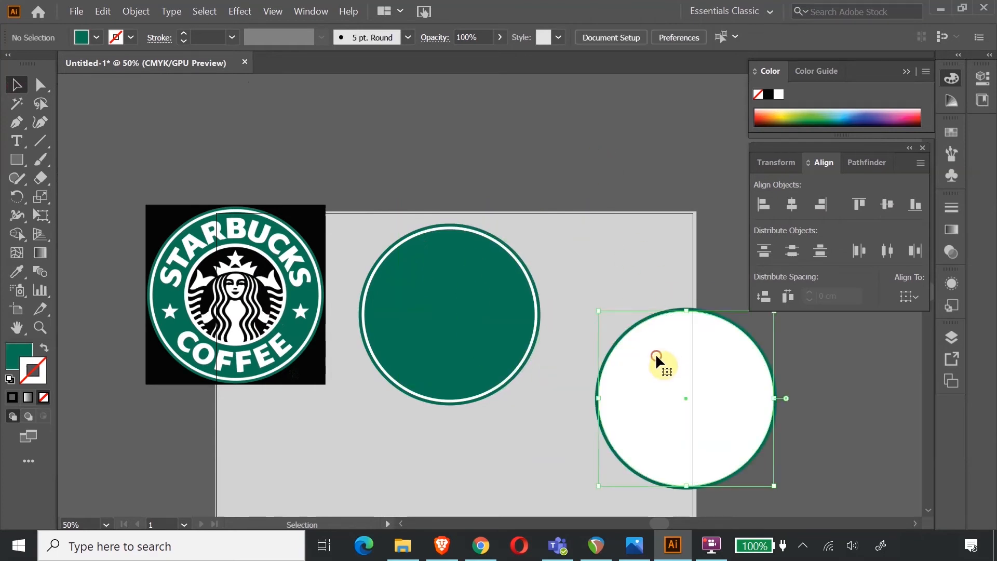
click(44, 353)
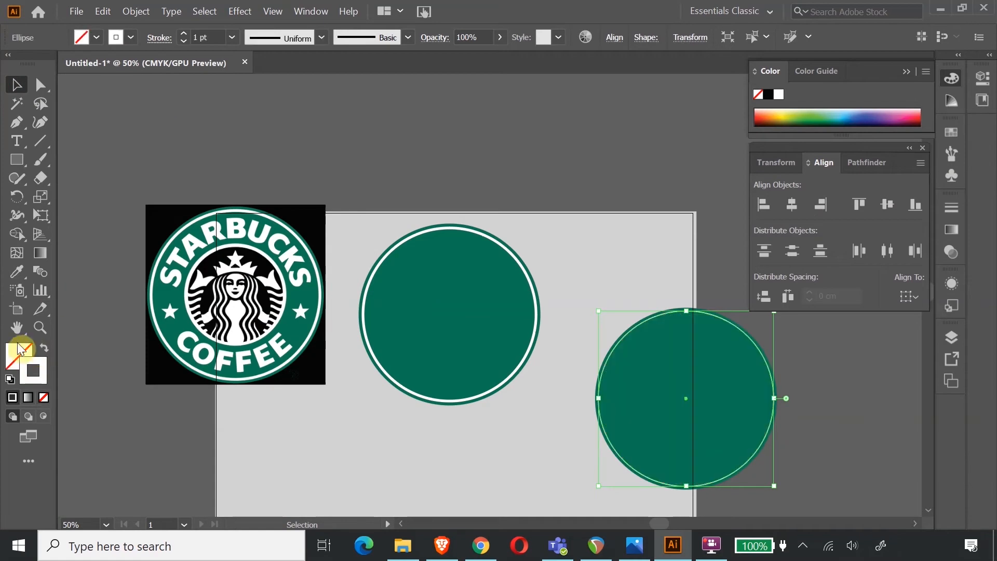
Step: Scale the white outline circle down slightly with Free Transform and set its stroke to 4 pt
click(43, 212)
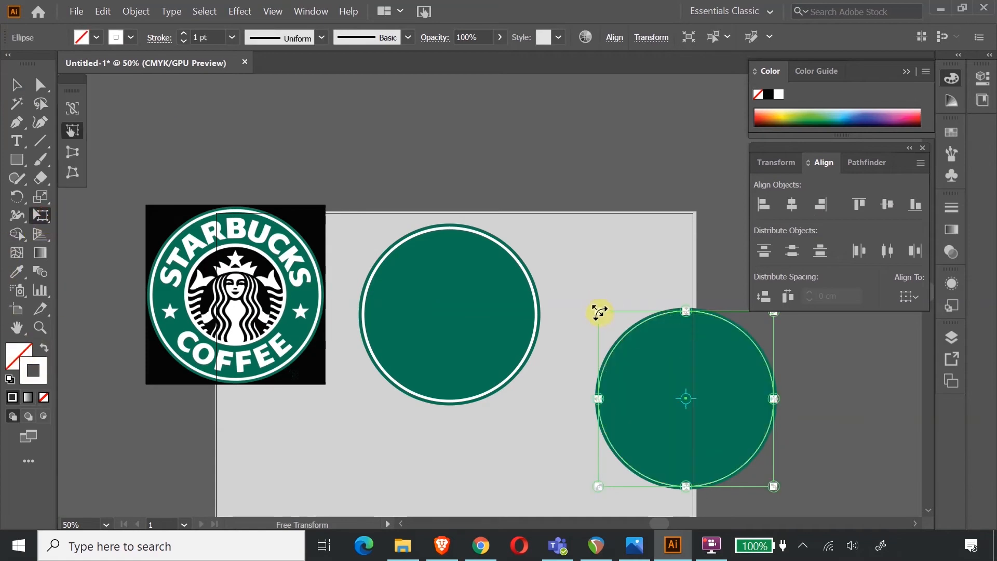
drag(600, 311, 601, 315)
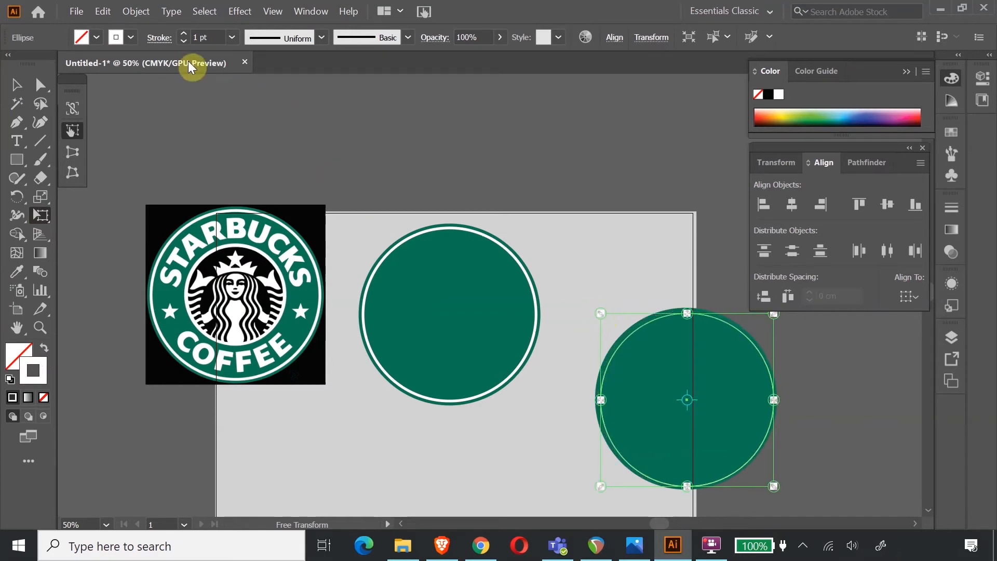
click(185, 34)
click(185, 33)
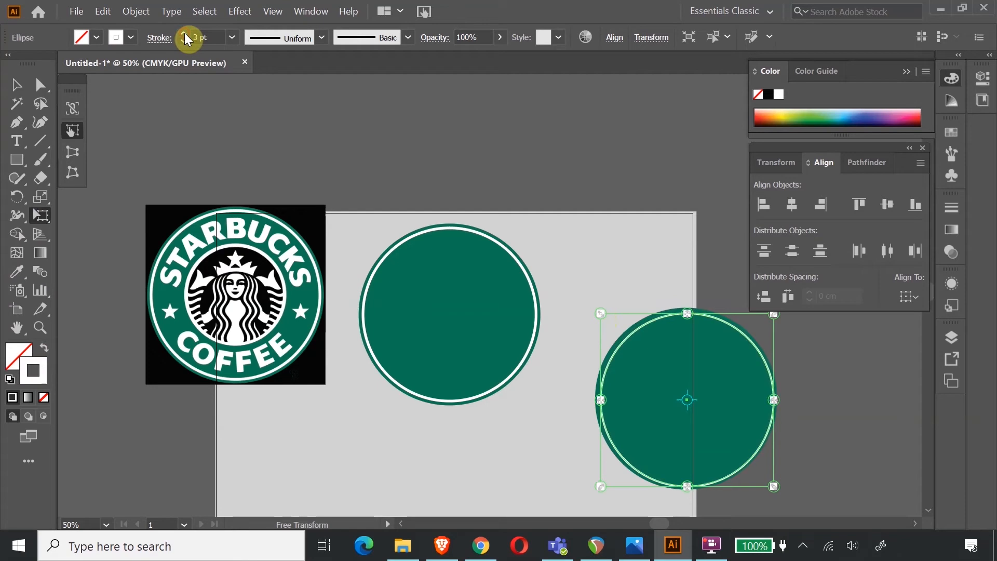
click(185, 33)
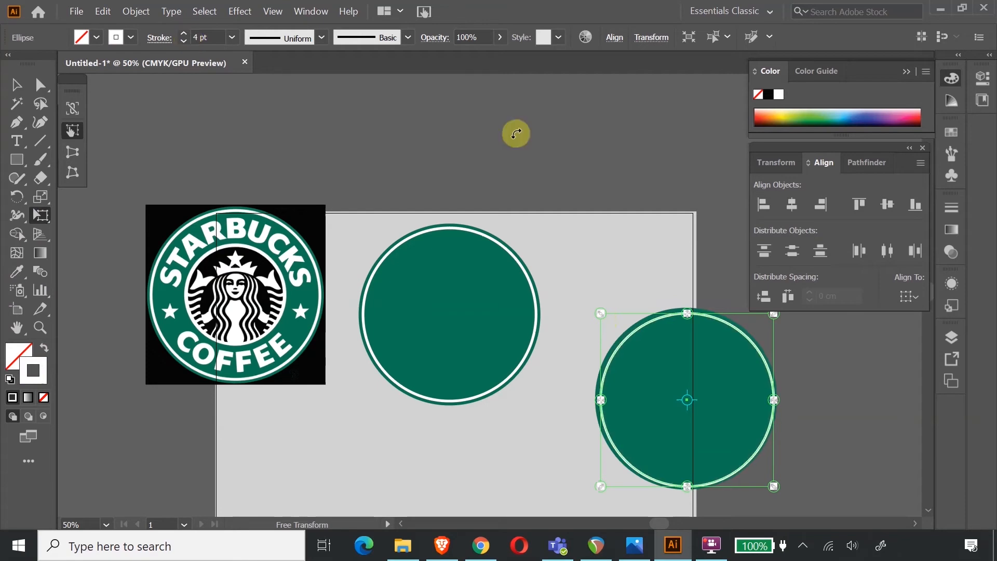
click(14, 88)
click(550, 132)
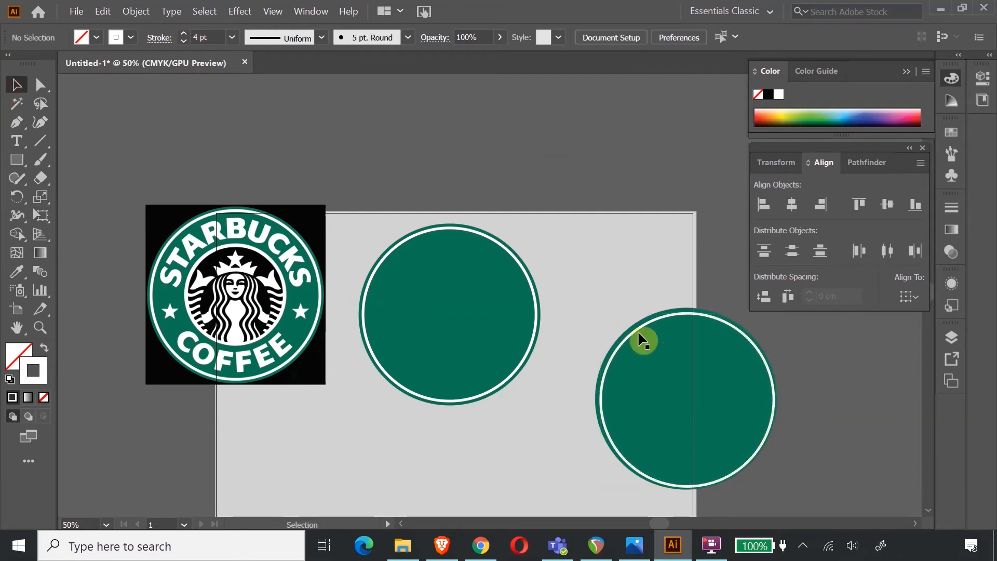
Step: Center the white outline circle on the copied green circle horizontally and vertically
drag(695, 388, 690, 392)
click(795, 205)
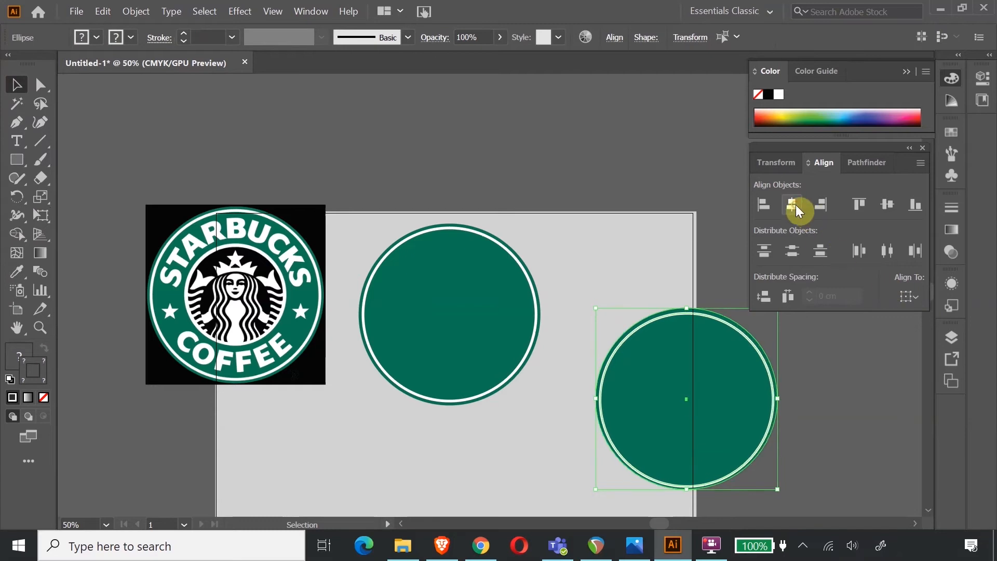
click(886, 205)
click(871, 400)
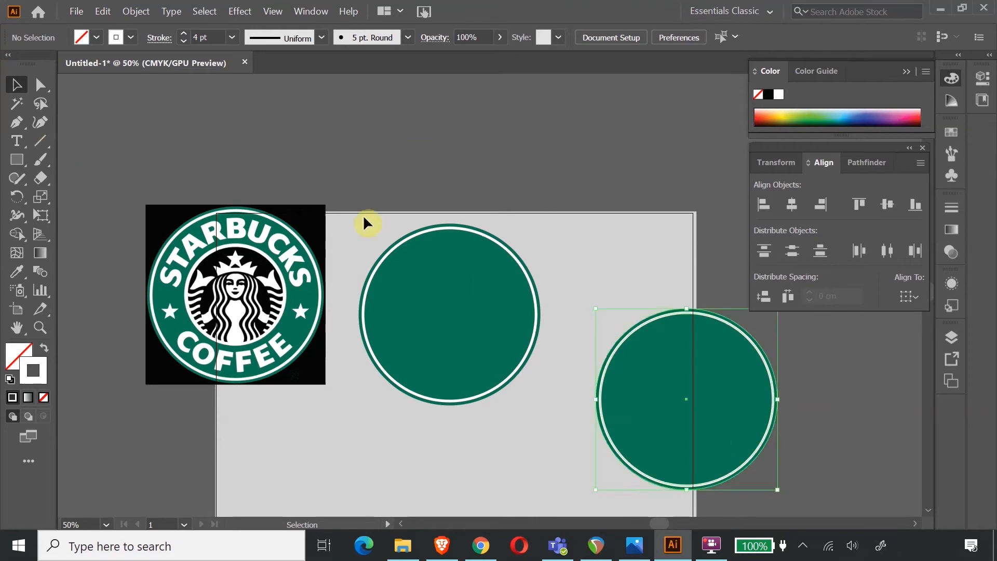
Step: Move the Starbucks reference image off the artboard and shift both circle sets left so they fit on the artboard
click(281, 309)
drag(290, 334, 145, 302)
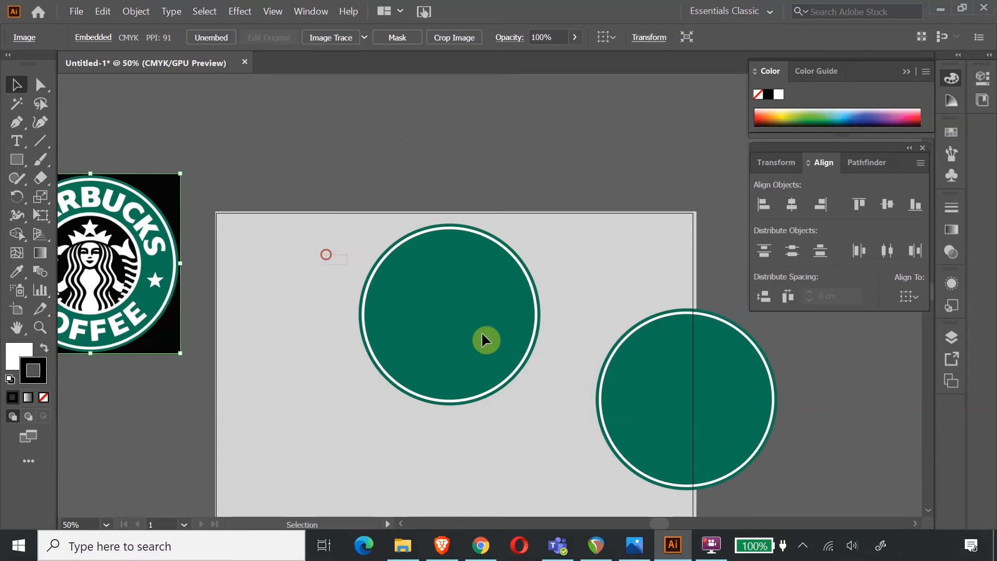
click(670, 419)
drag(740, 423, 616, 435)
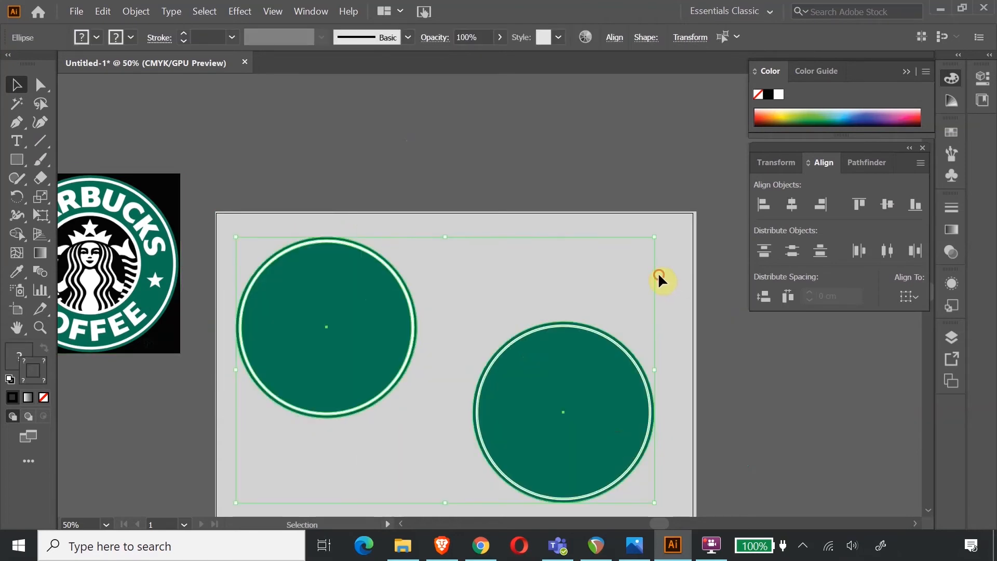
click(652, 155)
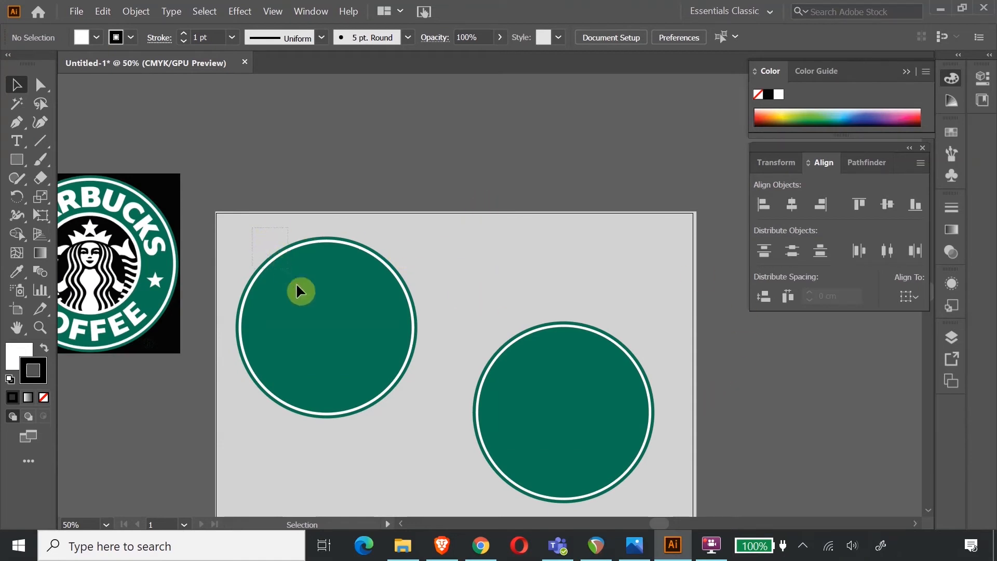
Step: Group the three filled circles, and group the green circle with its white outline circle separately
click(326, 353)
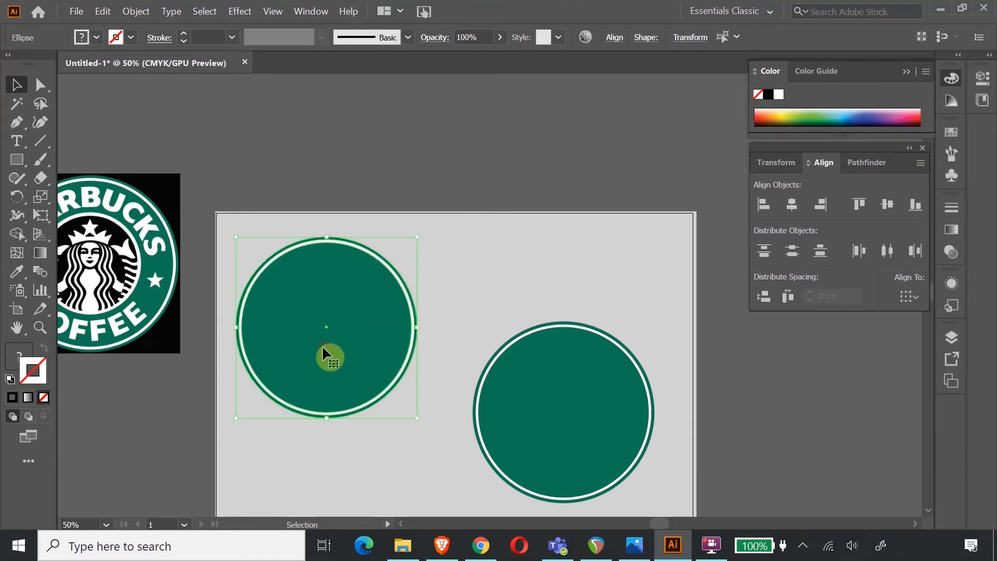
right_click(297, 271)
click(366, 319)
click(519, 283)
click(598, 390)
right_click(567, 347)
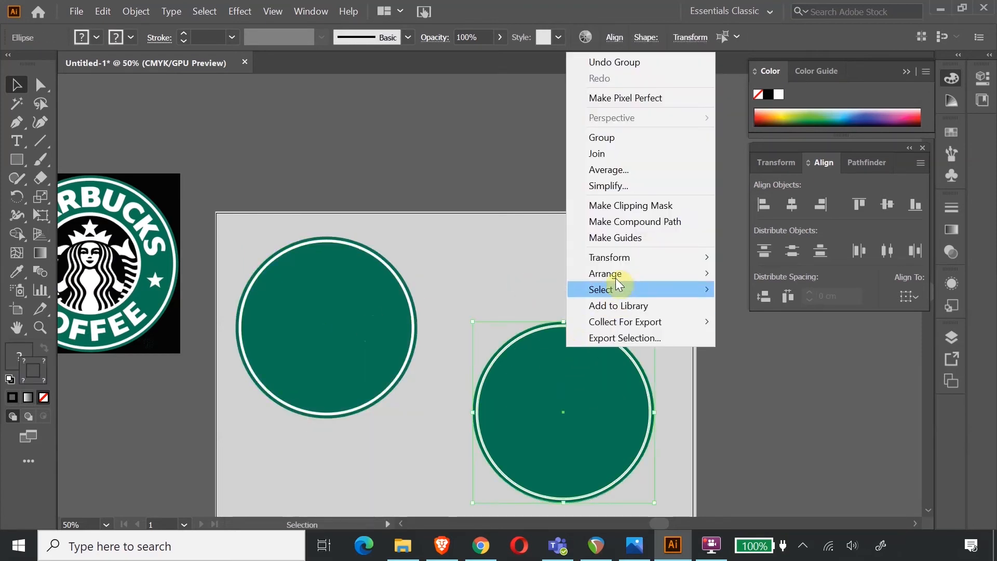
click(599, 137)
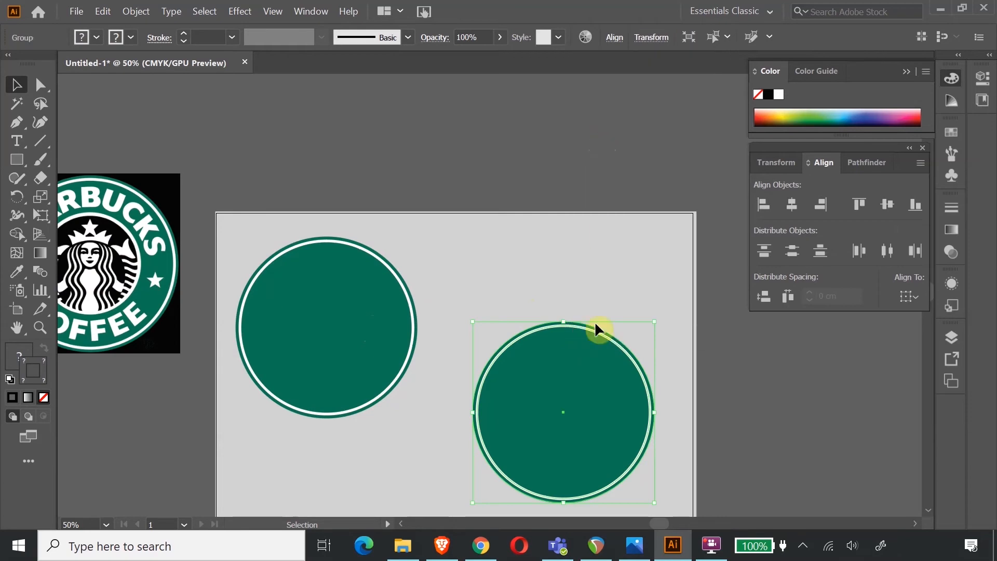
click(606, 284)
Step: Ungroup the three filled circles and pull the inner green and white circles apart to expose each shape
click(366, 295)
click(363, 370)
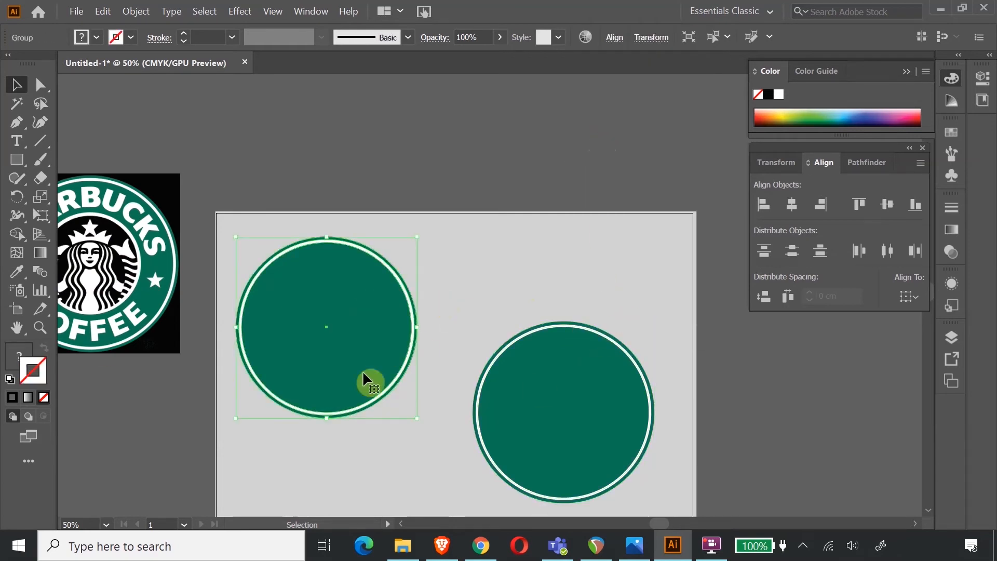
right_click(326, 285)
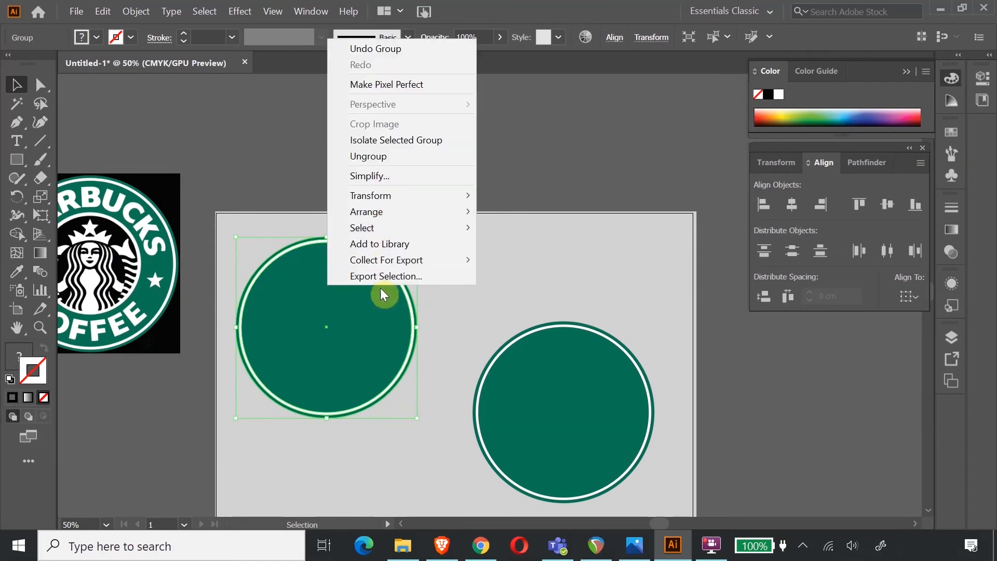
click(382, 155)
click(385, 157)
drag(343, 322, 297, 382)
drag(378, 314, 410, 357)
click(502, 229)
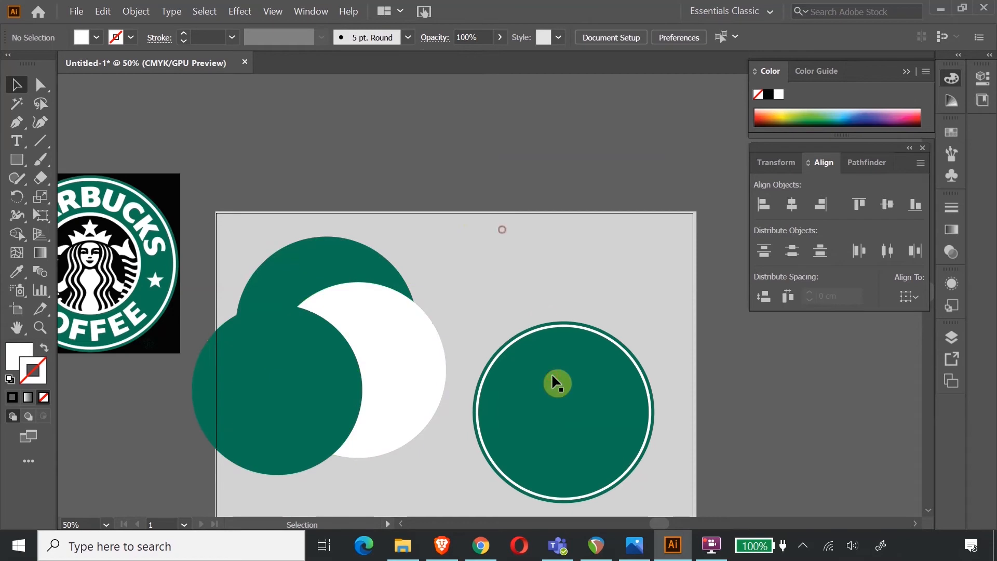
Step: Ungroup the outlined set and slide the white outline circle off to the right of its green circle
right_click(551, 376)
click(606, 247)
drag(560, 324, 616, 323)
click(759, 361)
Step: Align the centers of the three separated filled circles horizontally and vertically, and group them
drag(363, 349, 372, 353)
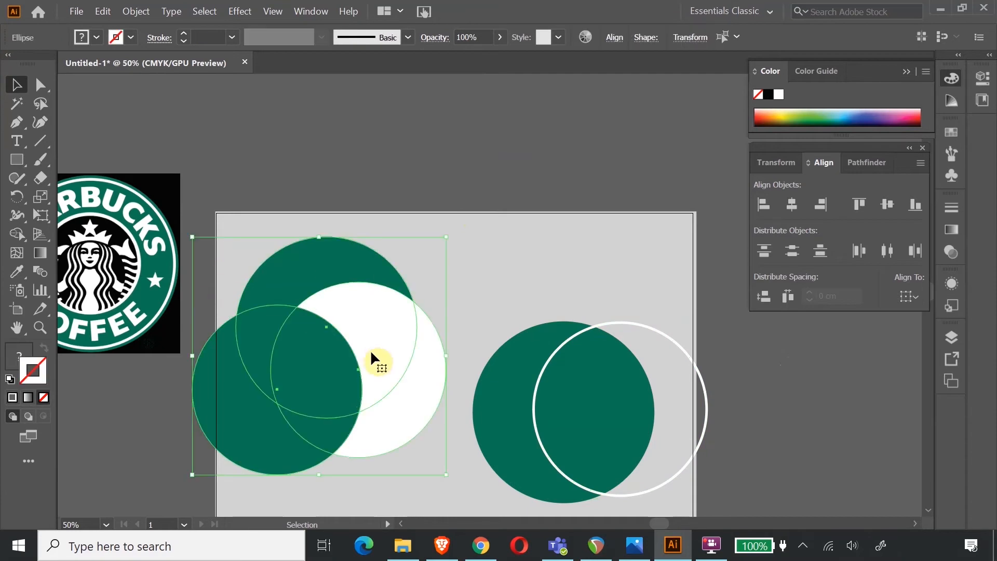
click(794, 207)
click(889, 202)
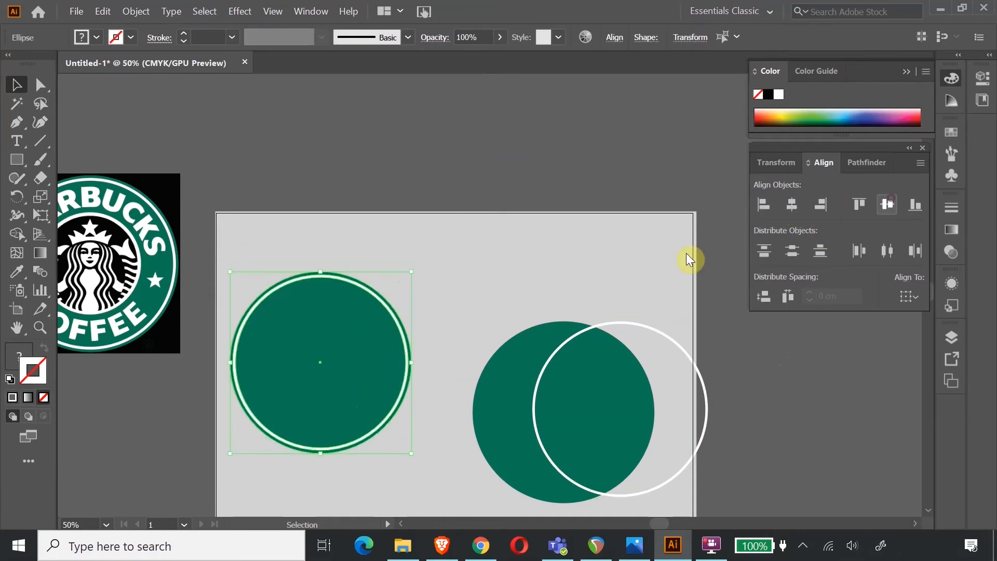
right_click(347, 319)
click(409, 109)
Step: Align the centers of the white outline circle and its green circle horizontally and vertically
drag(494, 295, 618, 384)
click(792, 205)
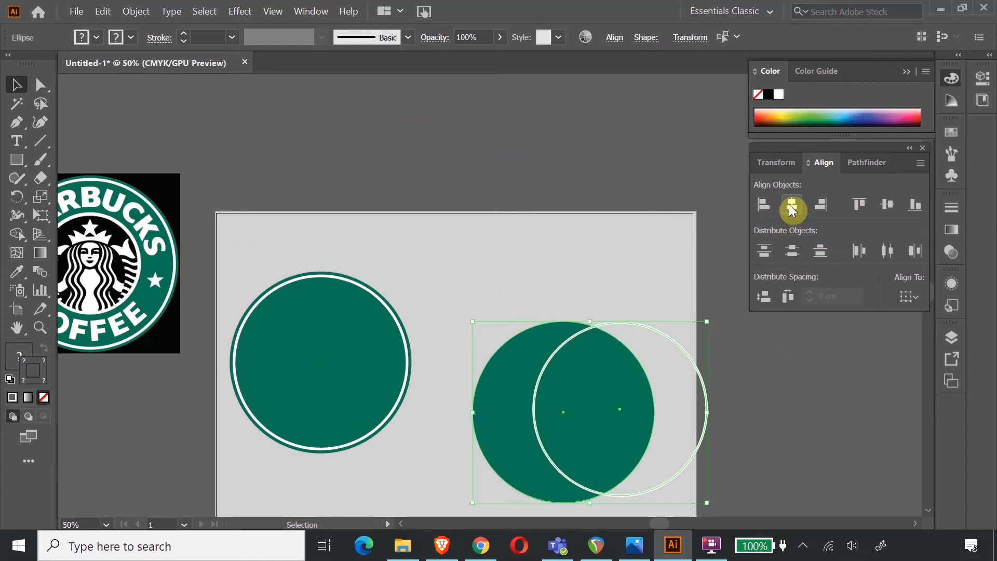
click(887, 204)
click(548, 285)
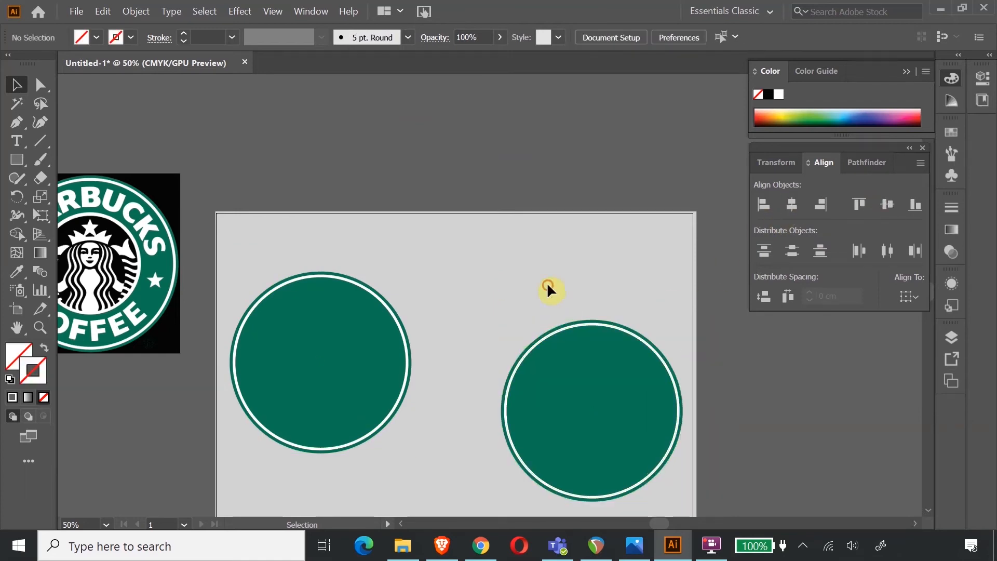
Step: Group the green circle with its white outline and move the group beside the filled-circle group
right_click(586, 410)
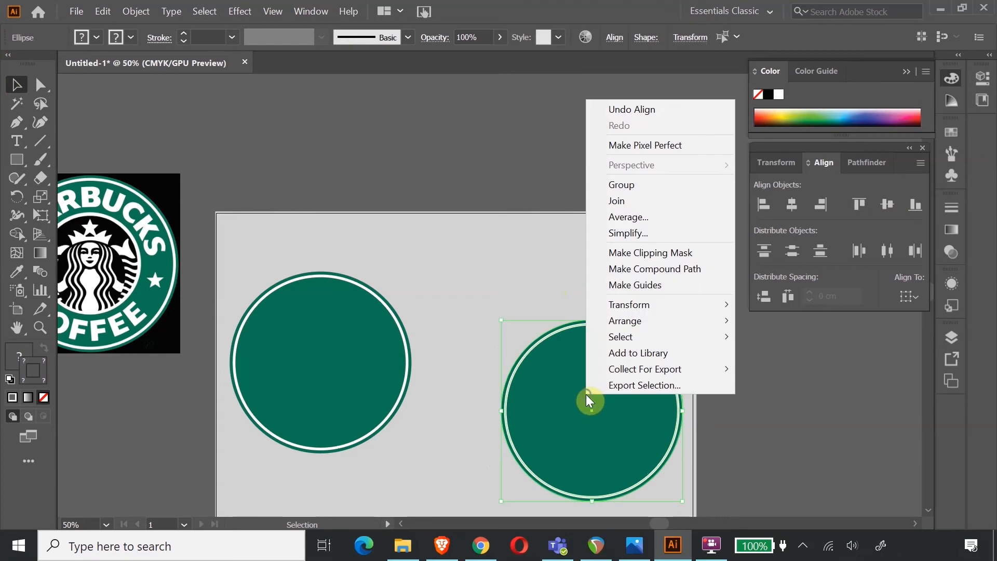
click(634, 187)
drag(587, 419, 519, 384)
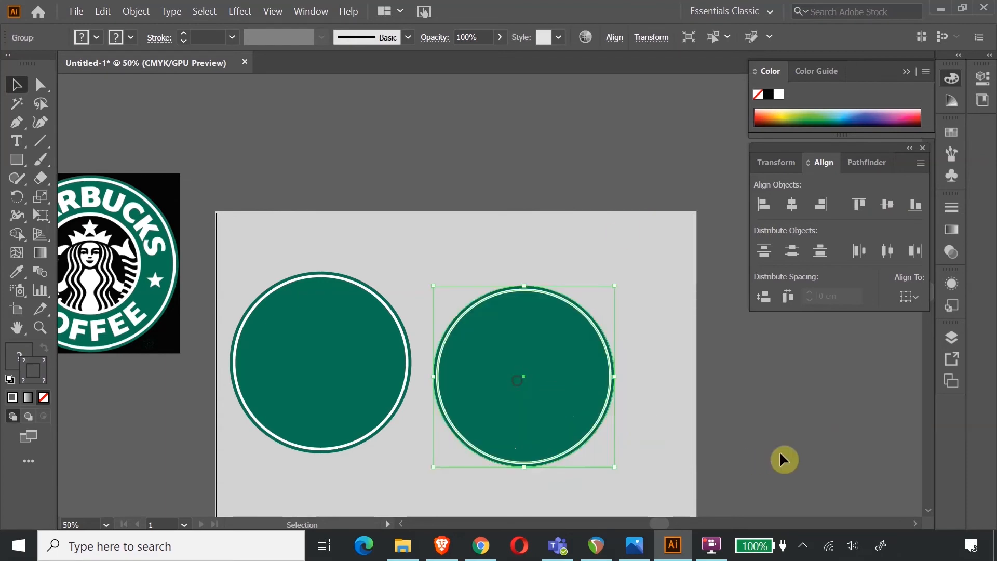
click(802, 419)
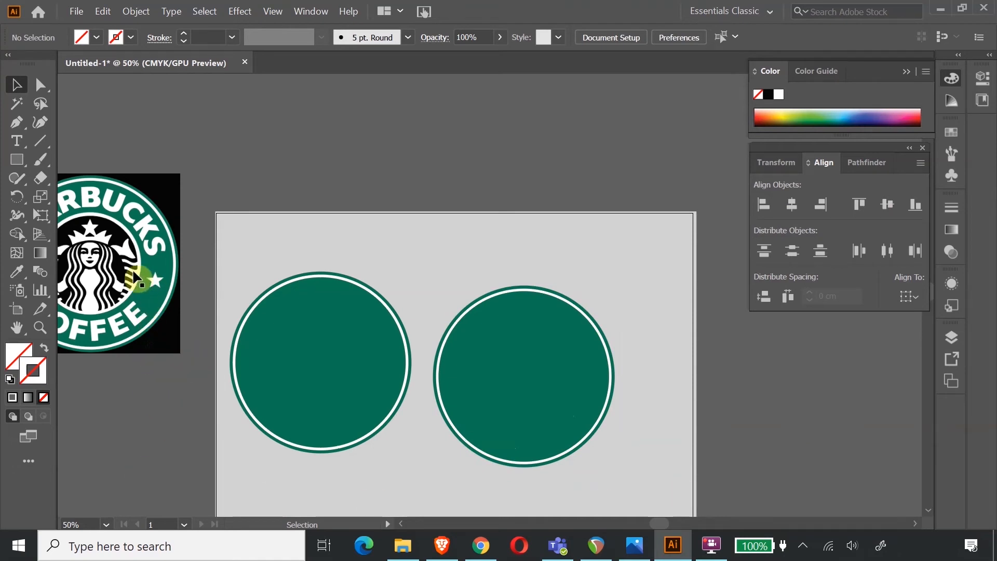
Step: Bring the Starbucks reference image fully into view and shrink it proportionally with Free Transform so it sits beside the artboard
drag(123, 249, 205, 221)
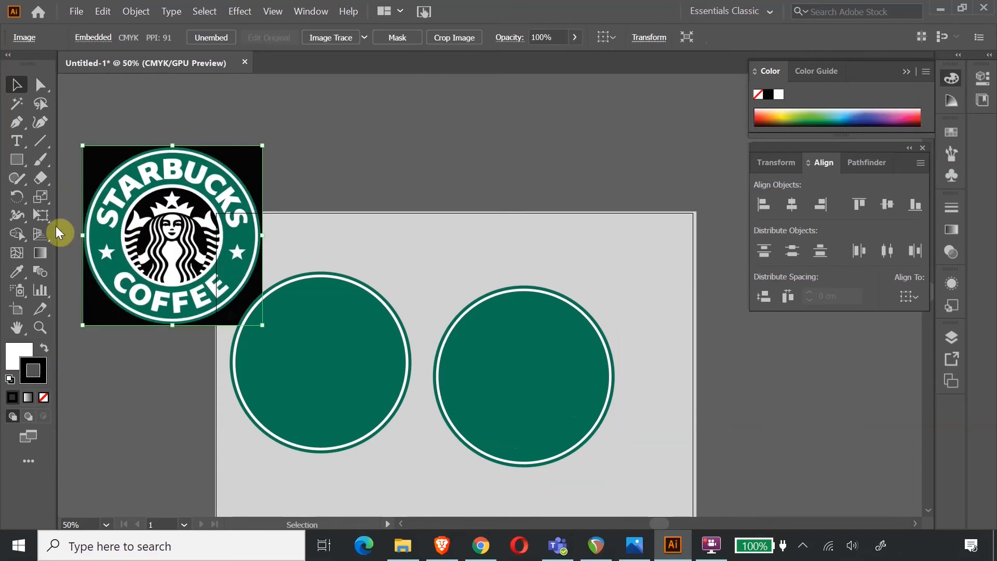
click(42, 220)
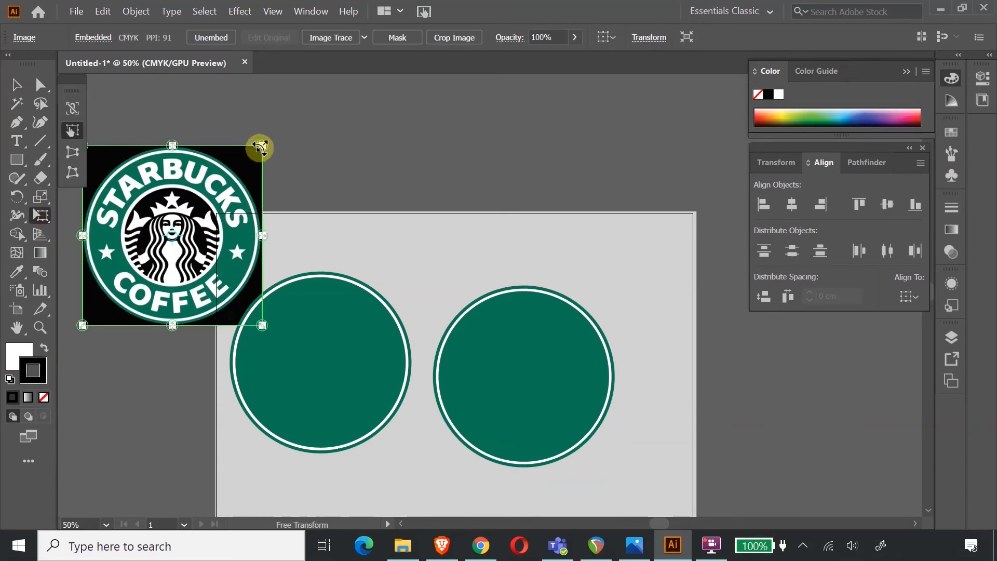
drag(260, 144, 149, 258)
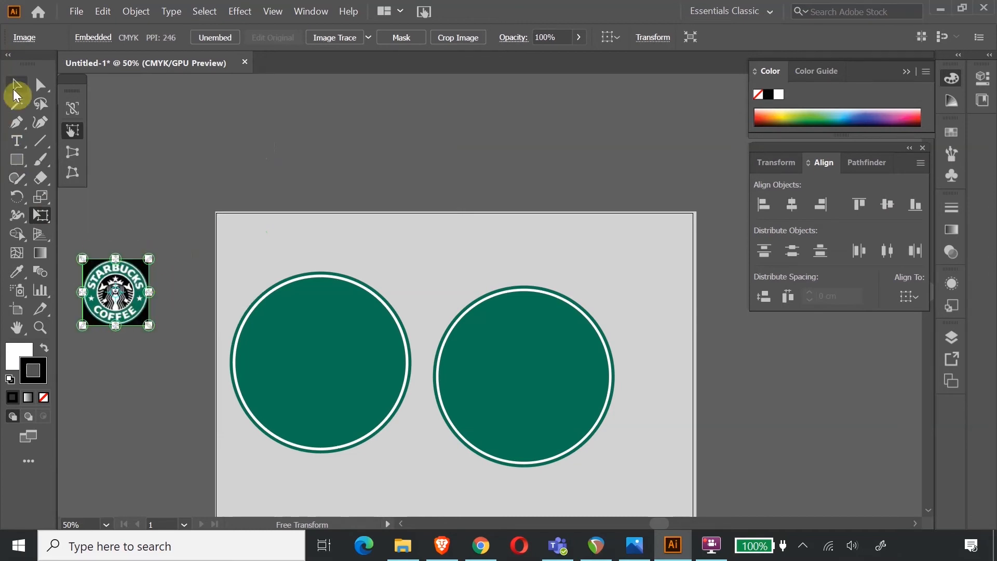
Step: Shrink the filled-circle group proportionally to about half its size with Free Transform and place it near the artboard's upper-left corner
click(15, 85)
click(327, 210)
drag(338, 421, 278, 339)
click(43, 218)
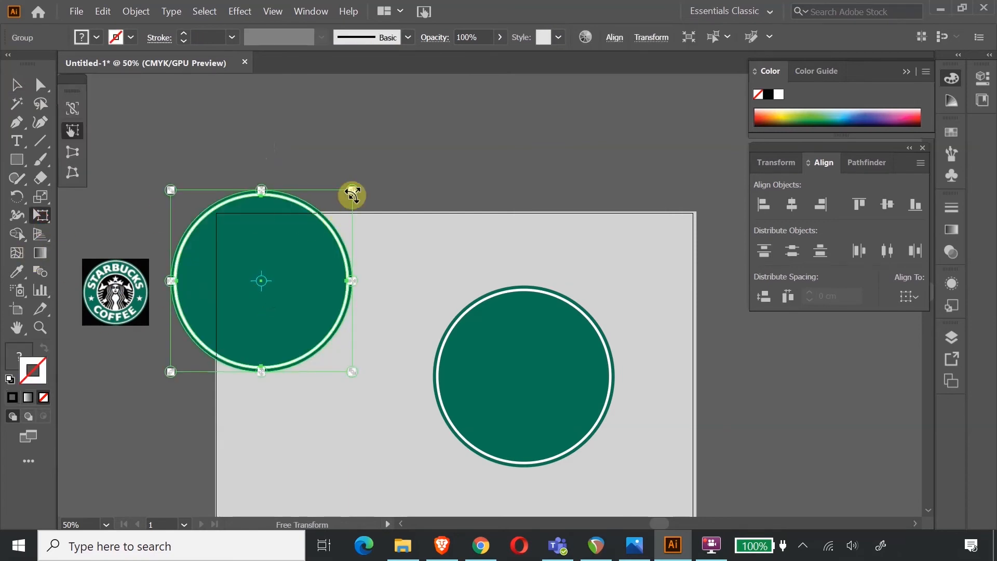
drag(352, 193, 277, 302)
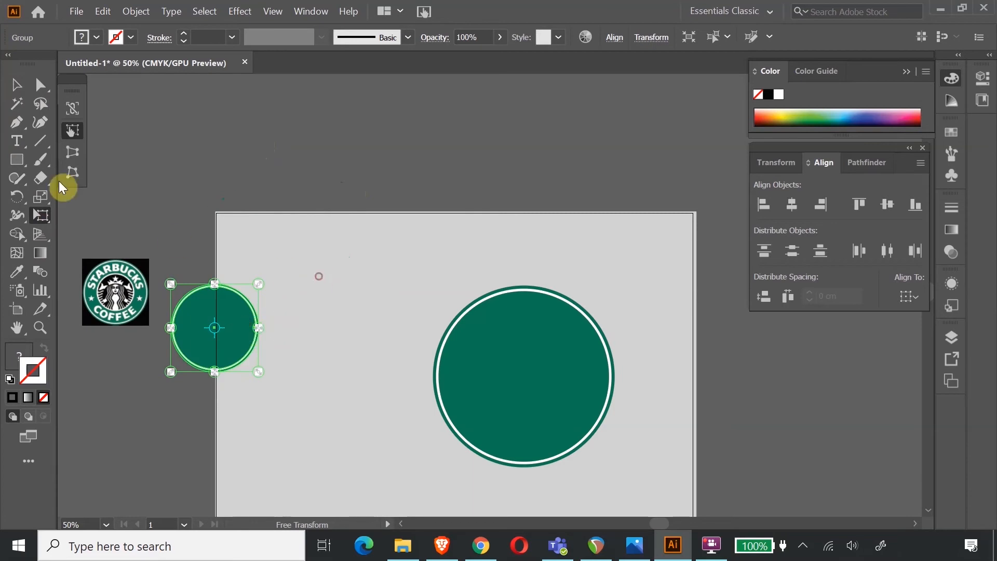
click(17, 84)
click(211, 143)
drag(197, 348, 281, 319)
click(412, 179)
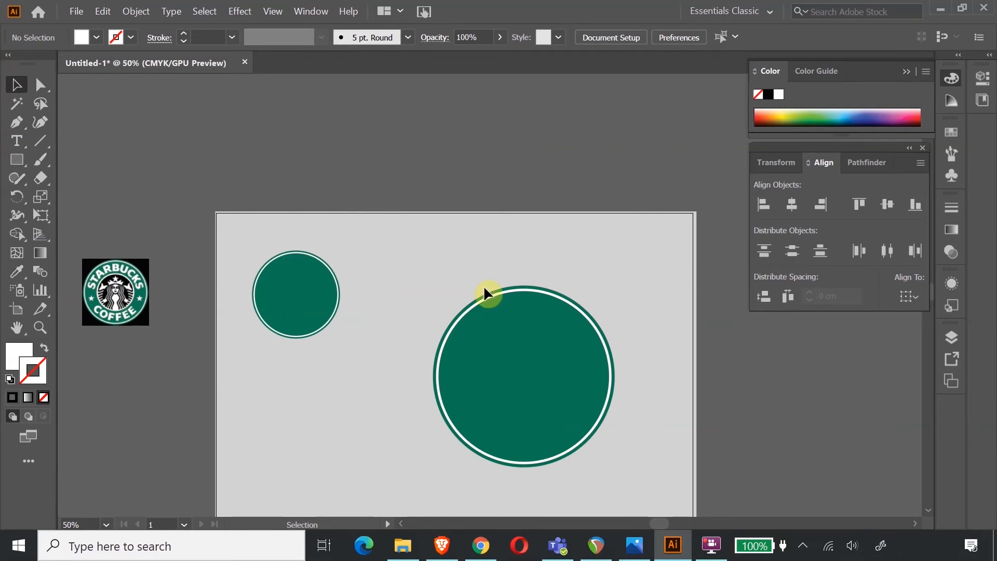
Step: Shrink the stroked-circle group proportionally to about half its size with Free Transform
drag(494, 286, 581, 402)
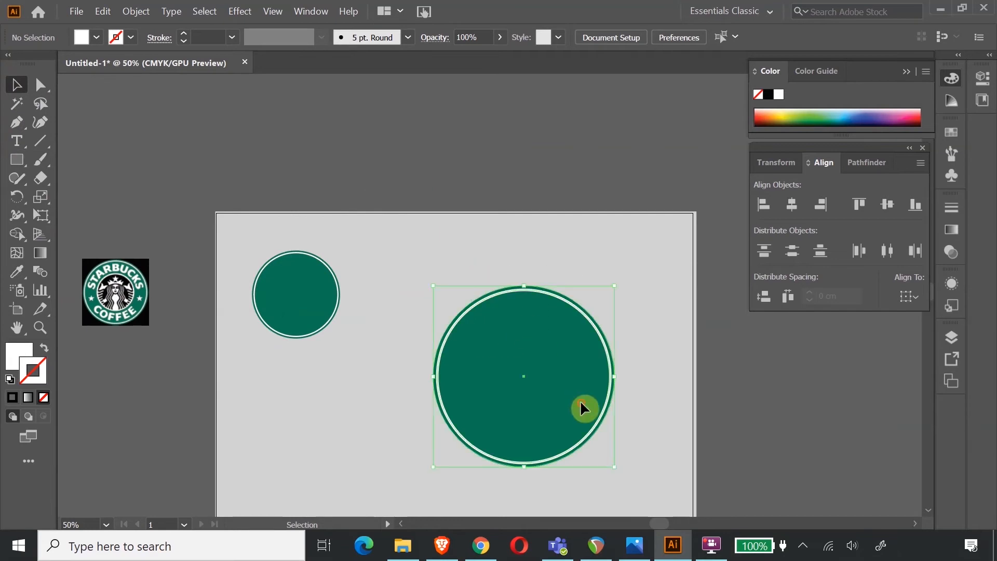
click(40, 216)
drag(612, 288, 531, 367)
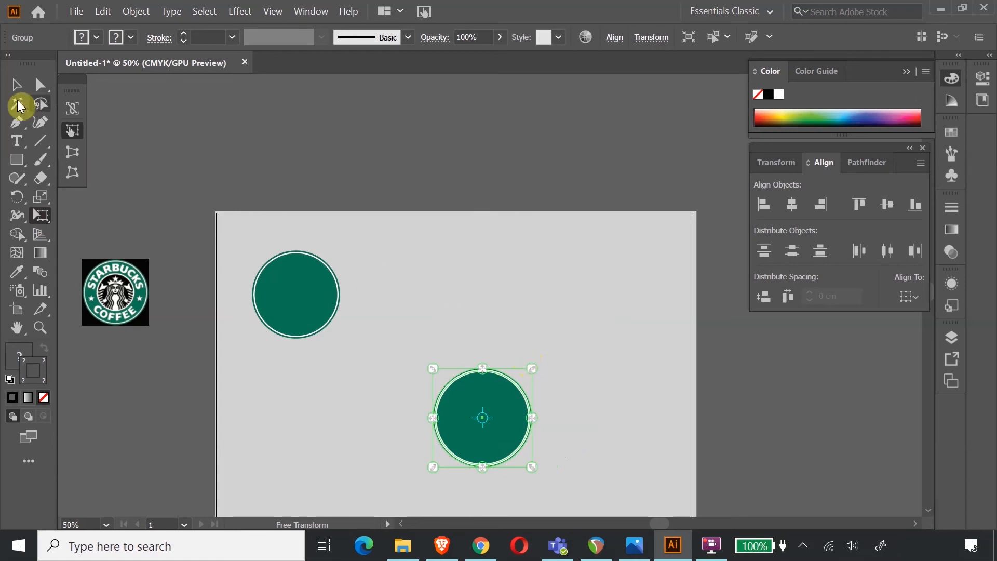
click(16, 85)
click(602, 290)
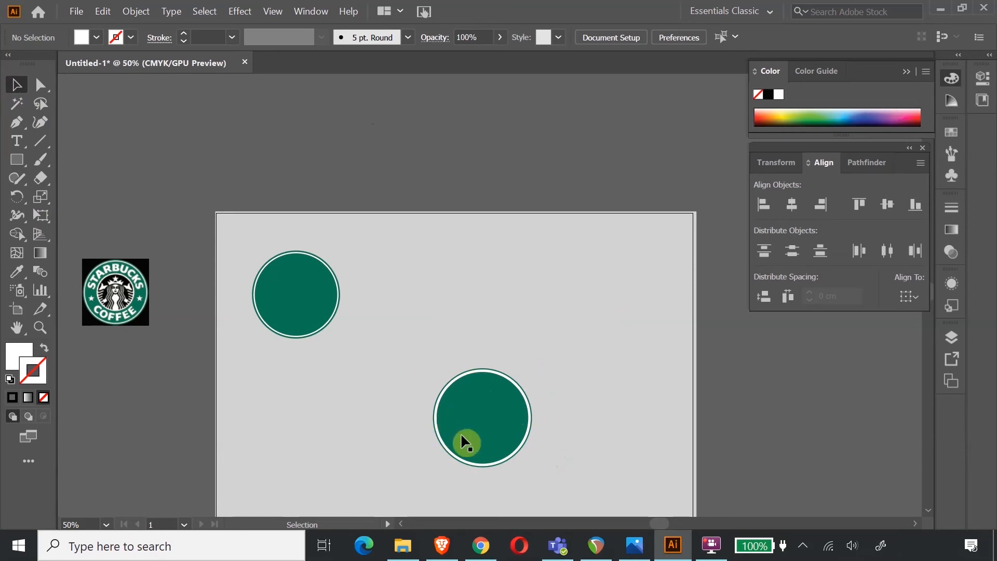
Step: Ungroup the small stroked-circle design and set its white outline's stroke weight to 2 pt
click(477, 385)
right_click(478, 387)
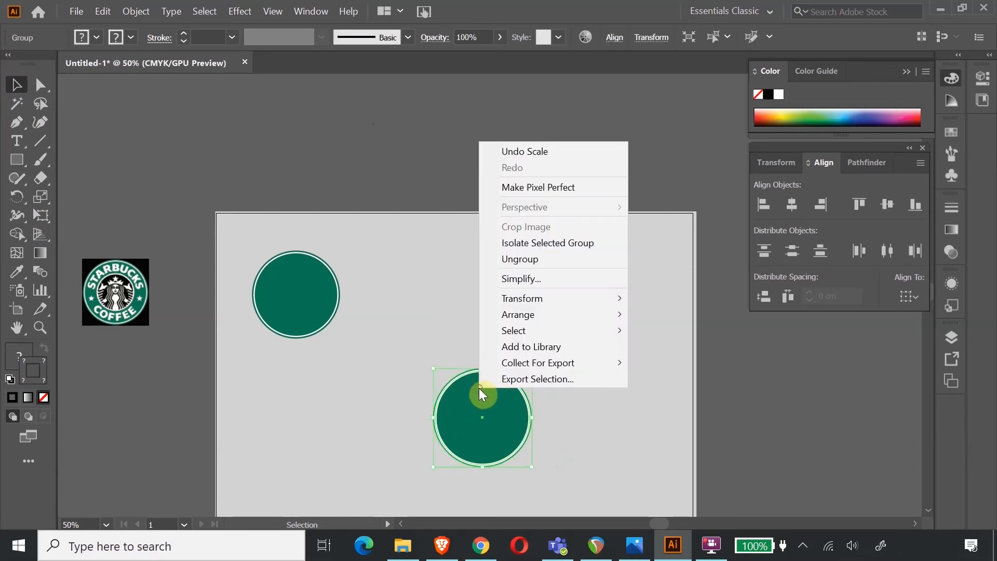
click(549, 258)
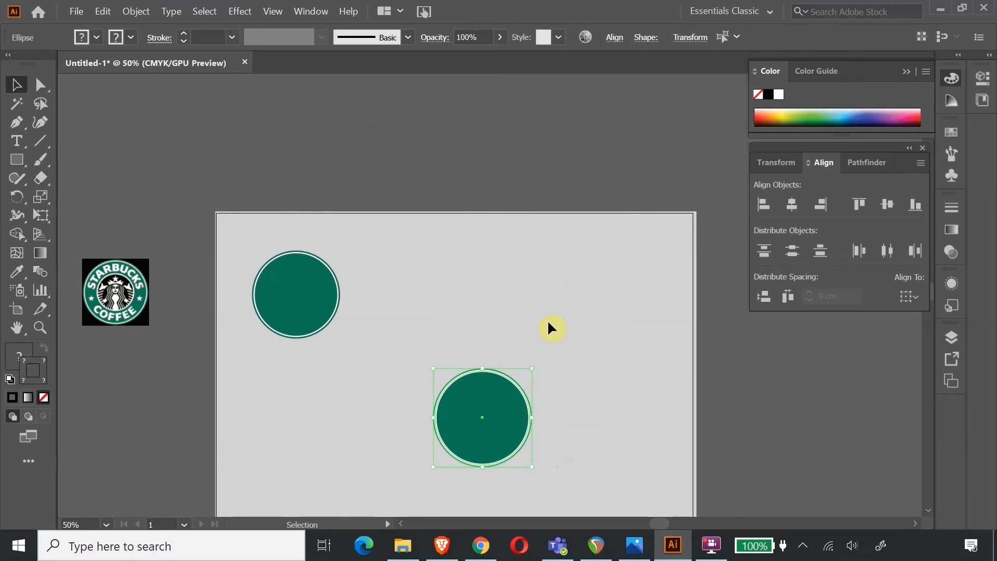
click(547, 324)
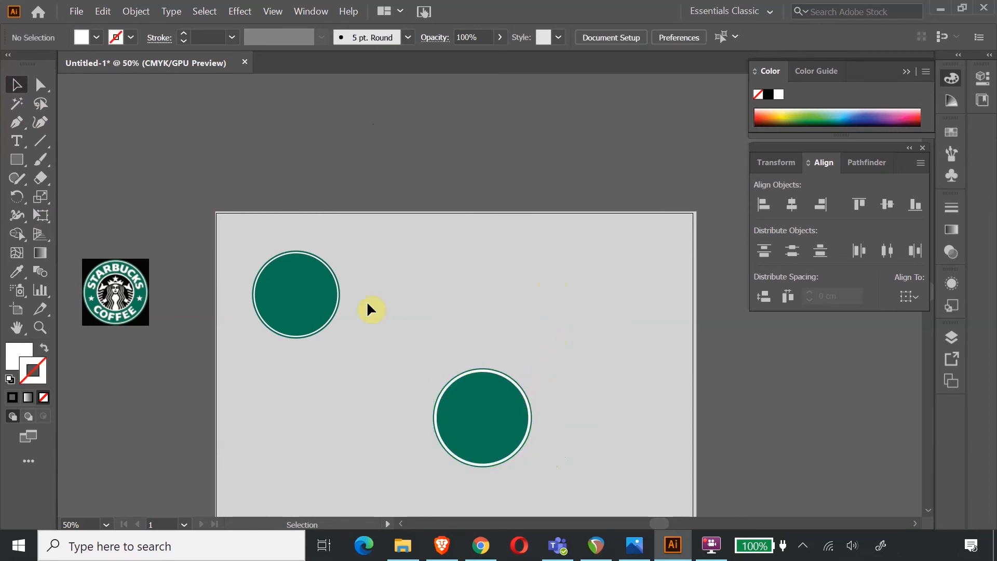
click(528, 410)
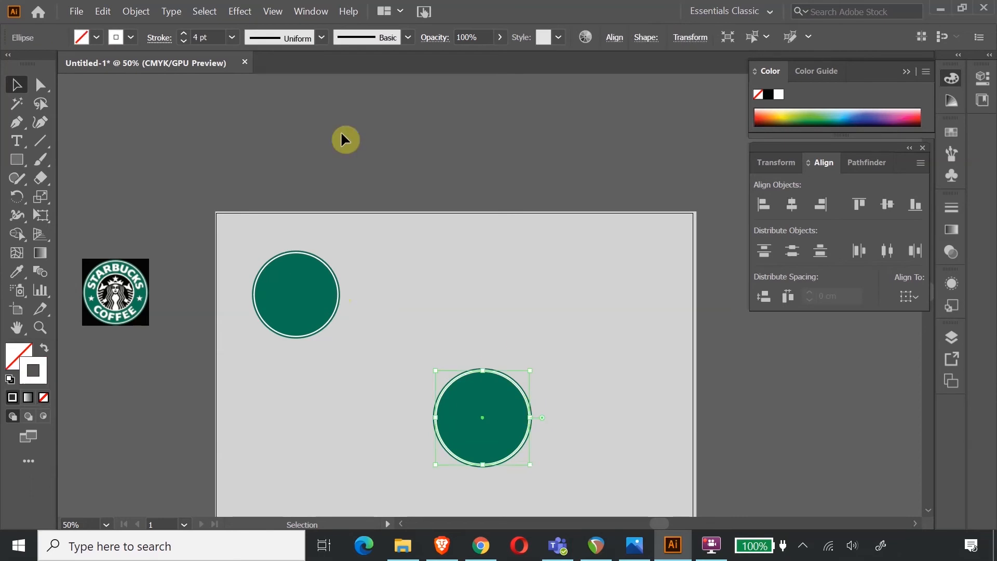
click(182, 41)
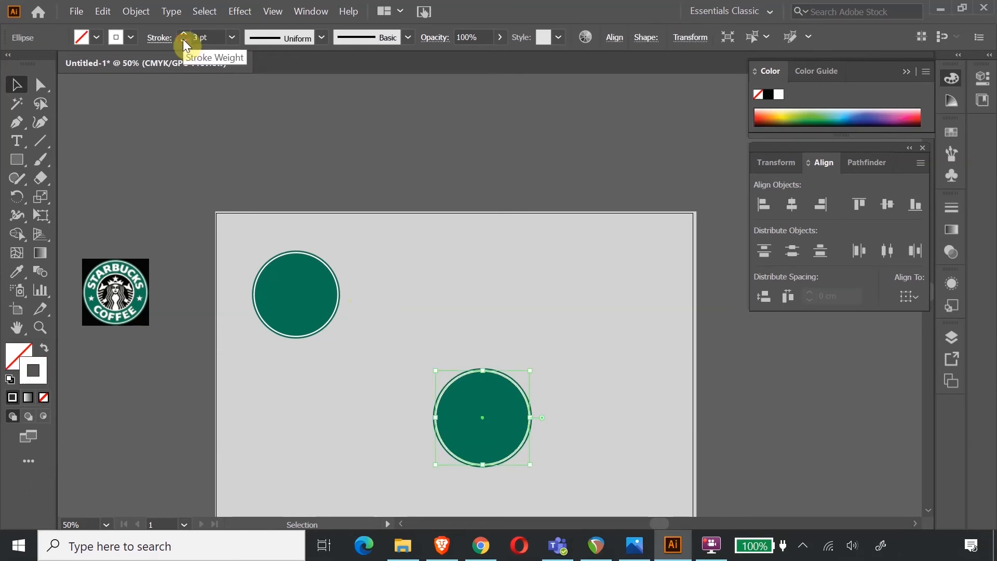
click(182, 41)
click(477, 195)
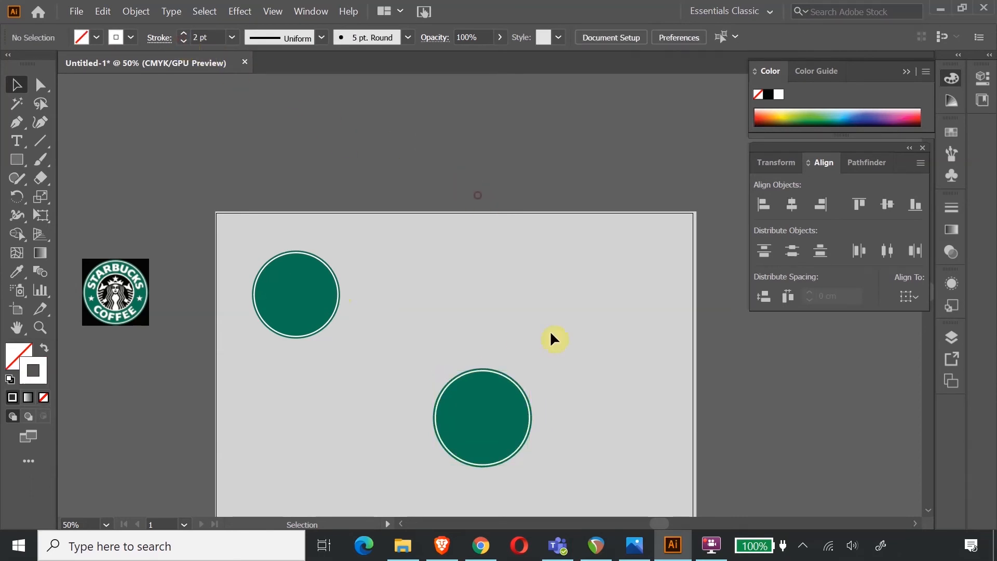
Step: Regroup the green circle with its white outline and enlarge the group proportionally to about three times its size
right_click(492, 408)
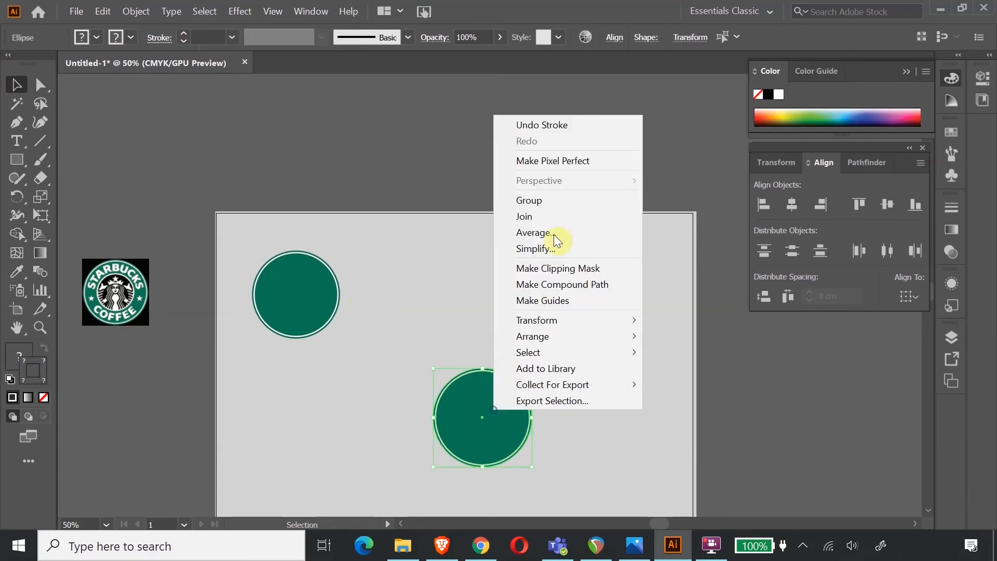
click(550, 200)
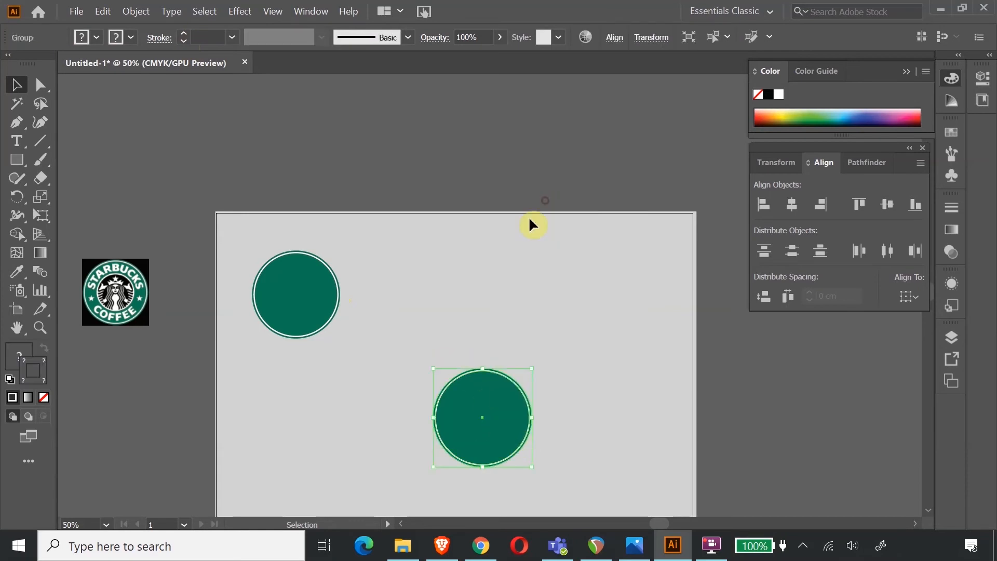
click(41, 215)
drag(530, 370, 750, 150)
click(16, 84)
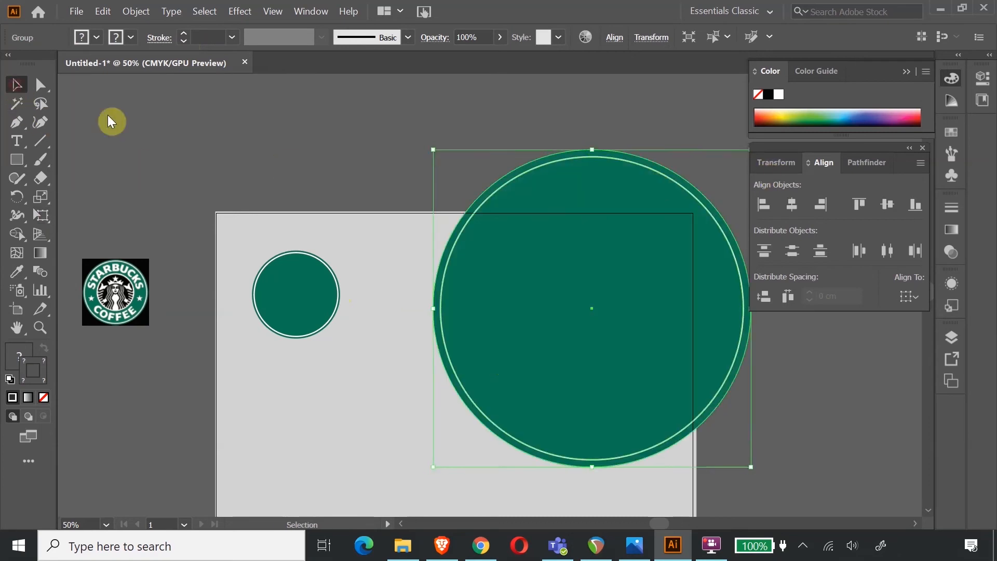
click(338, 150)
Step: Enlarge the filled-circle group proportionally with Free Transform and move it below and beside the large stroked-circle group
click(301, 294)
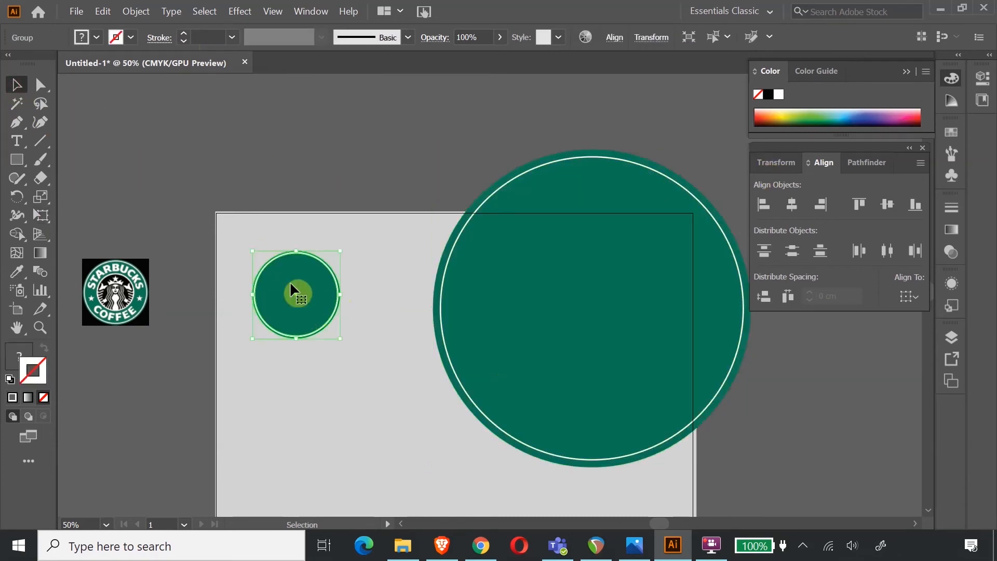
click(41, 215)
drag(338, 254, 535, 131)
drag(421, 208, 347, 390)
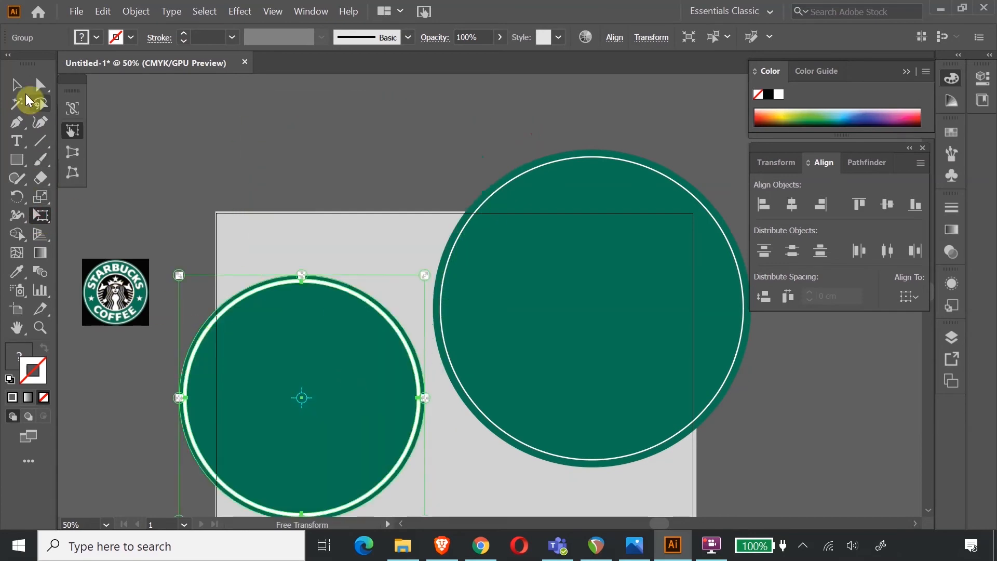
click(16, 84)
Step: Enlarge the Starbucks reference image proportionally to roughly the size of the filled-circle group
click(95, 307)
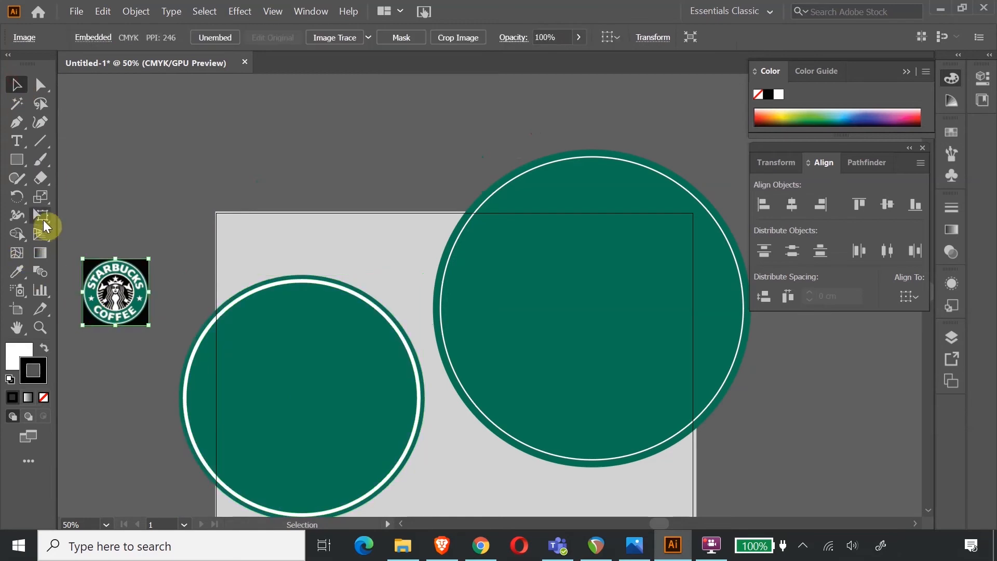
click(44, 221)
drag(146, 261, 363, 167)
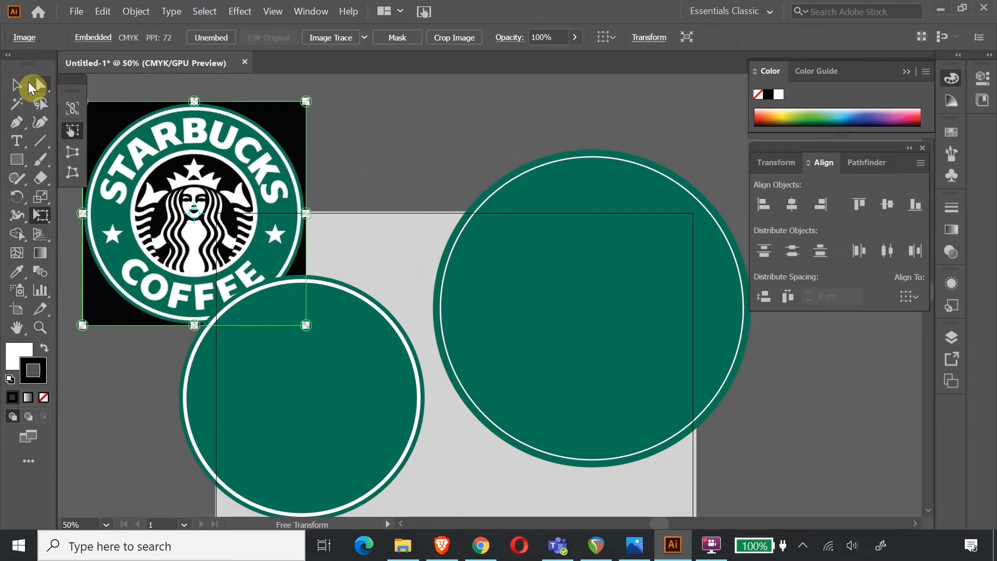
click(17, 84)
click(459, 131)
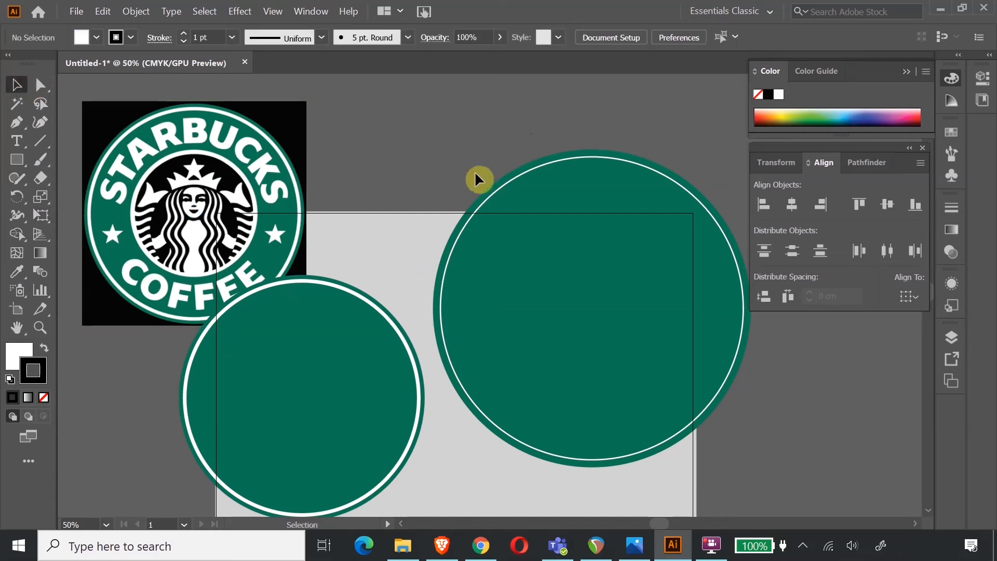
Step: Ungroup the large stroked-circle design, pull its white outline off the green circle, and delete both circles
click(515, 177)
right_click(515, 177)
click(567, 297)
click(496, 126)
drag(537, 164, 536, 136)
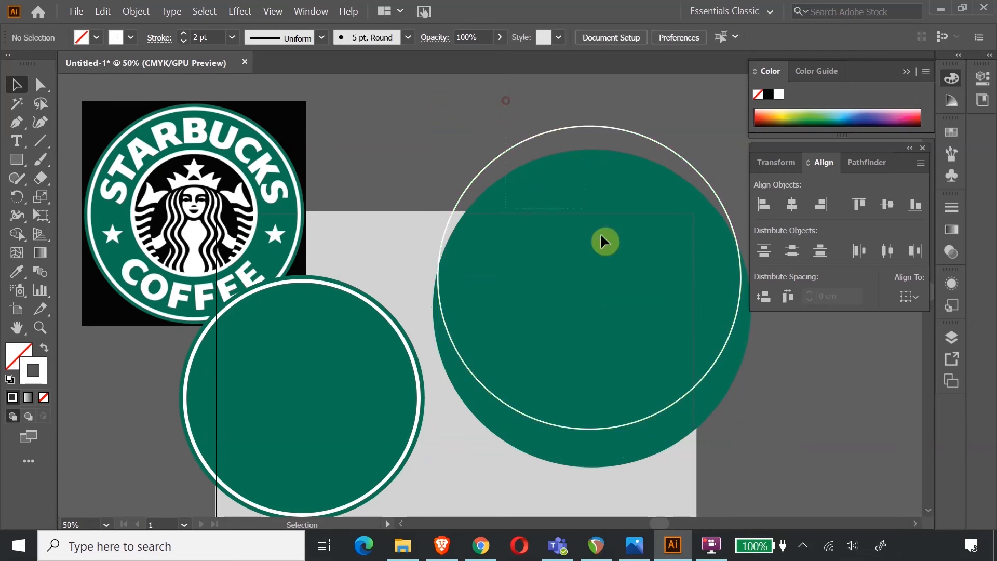
shift+click(615, 261)
key(Delete)
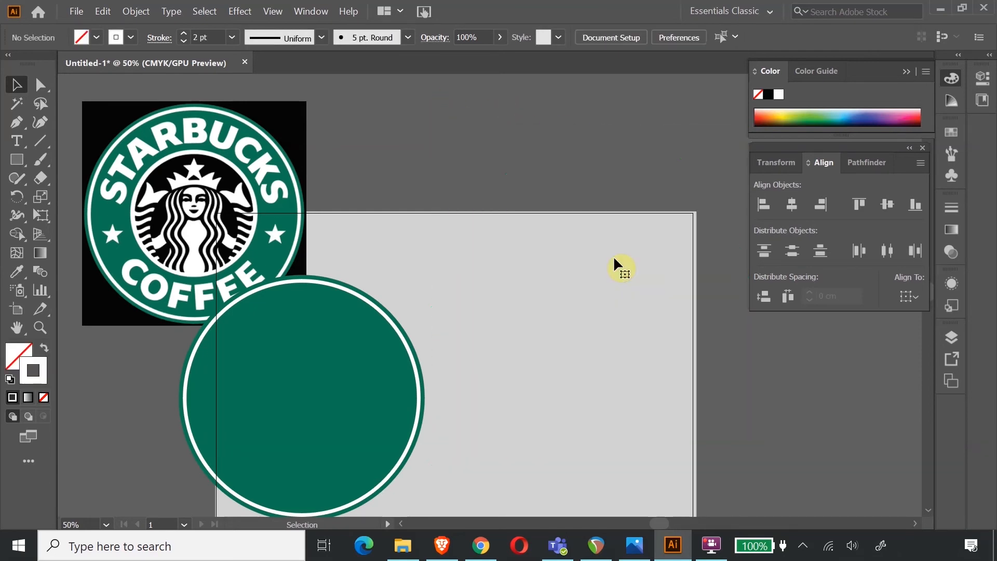
Step: Move the filled-circle group beside the reference image, ungroup it and spread its three circles apart
right_click(634, 257)
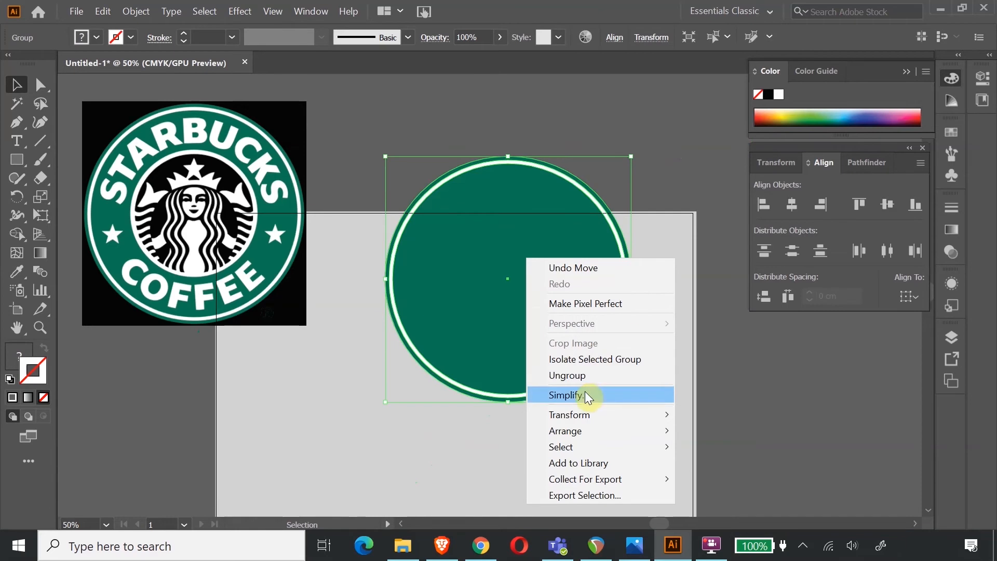
click(584, 376)
click(619, 143)
drag(571, 252, 519, 331)
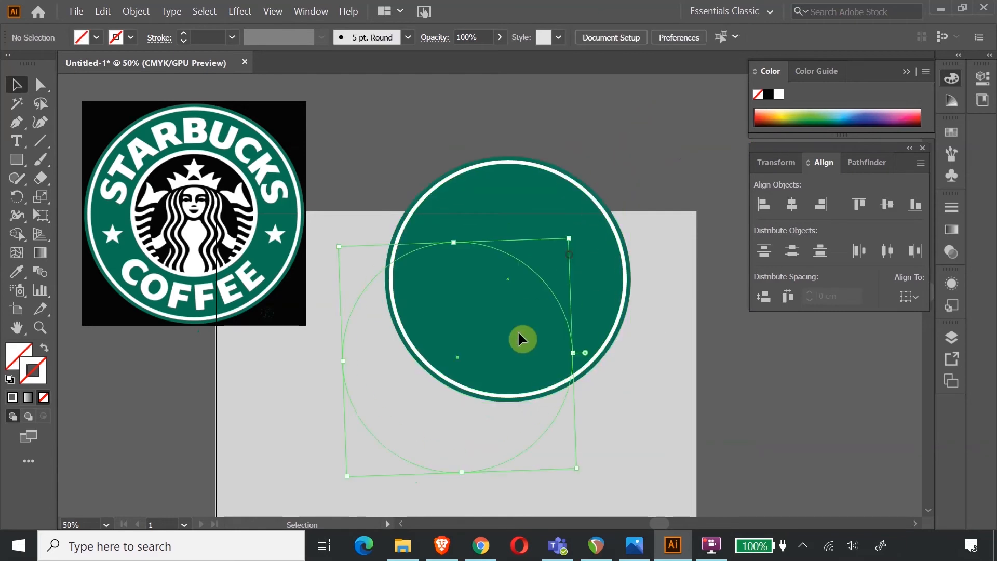
drag(587, 257, 640, 320)
click(649, 174)
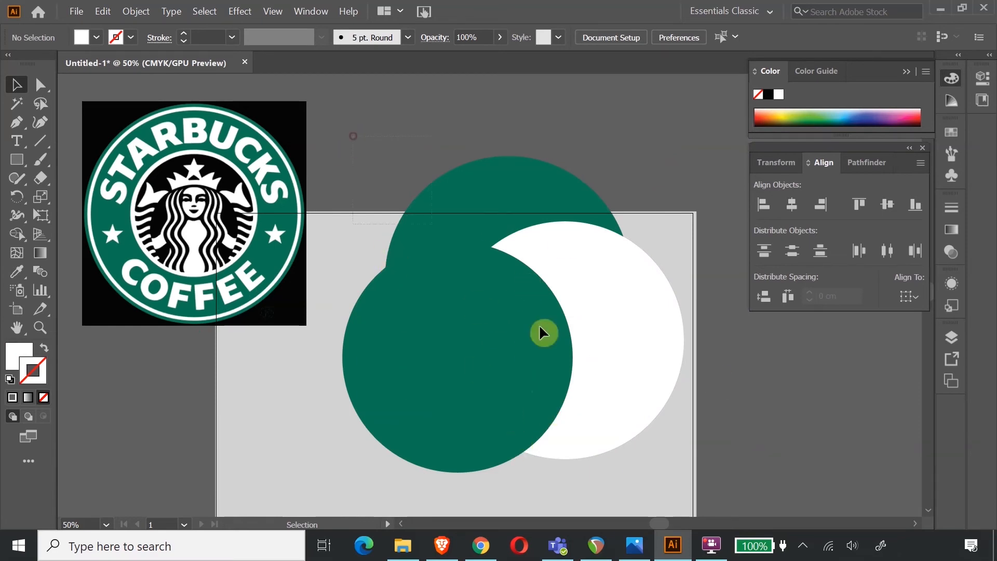
Step: Align the centers of the two green circles and the white circle horizontally and vertically, and group them again
key(ctrl+a)
click(790, 205)
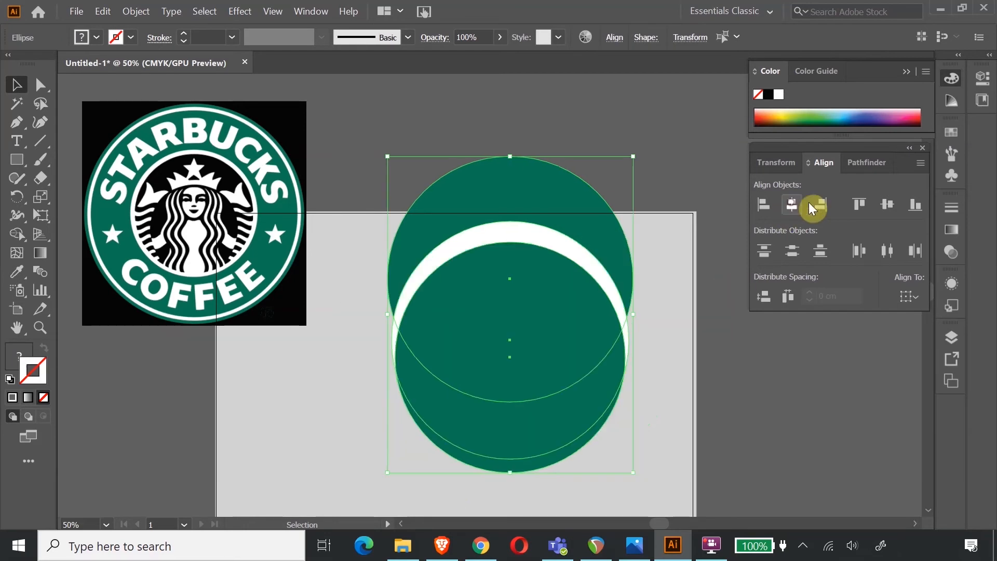
click(889, 205)
click(584, 135)
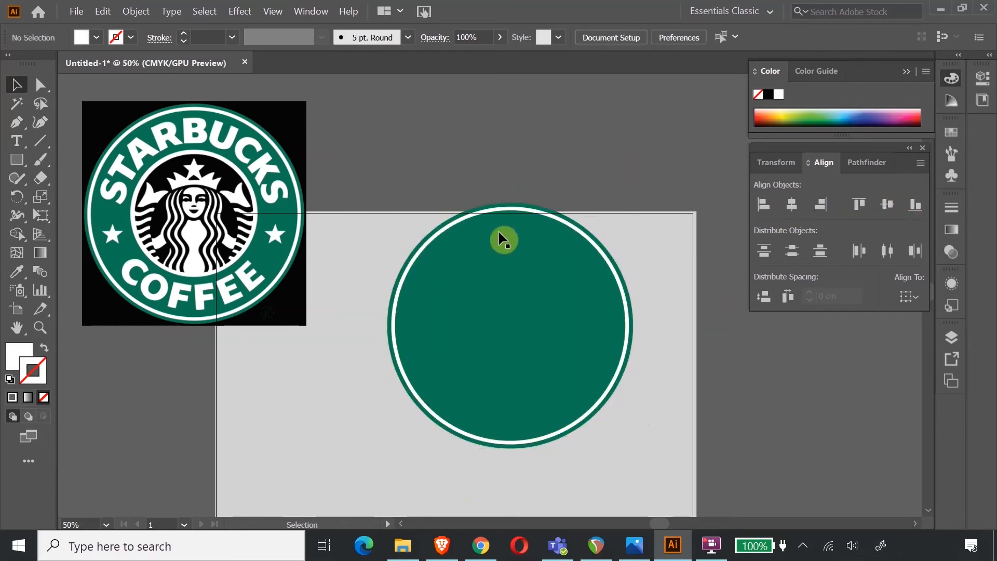
click(506, 296)
right_click(514, 222)
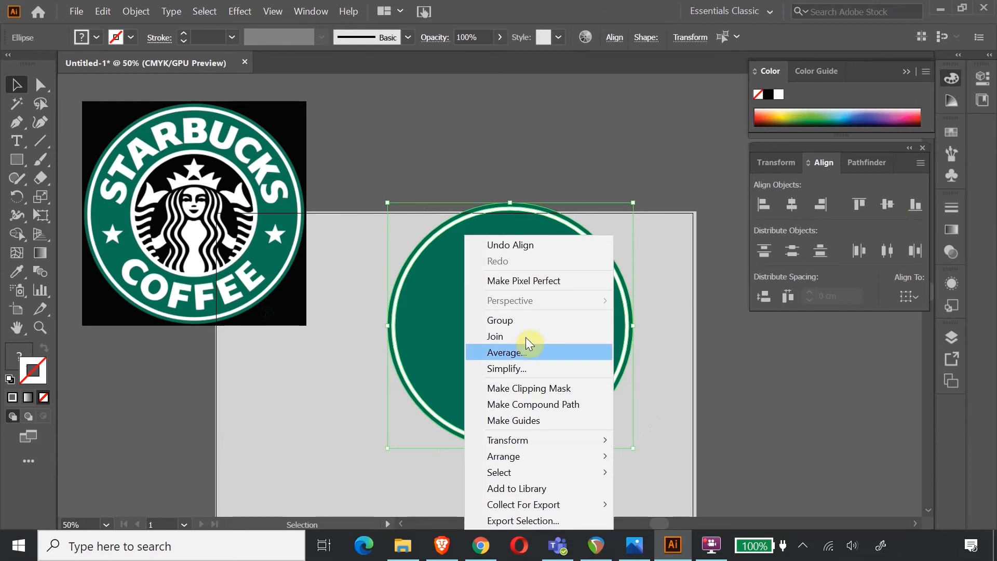
click(530, 321)
click(519, 148)
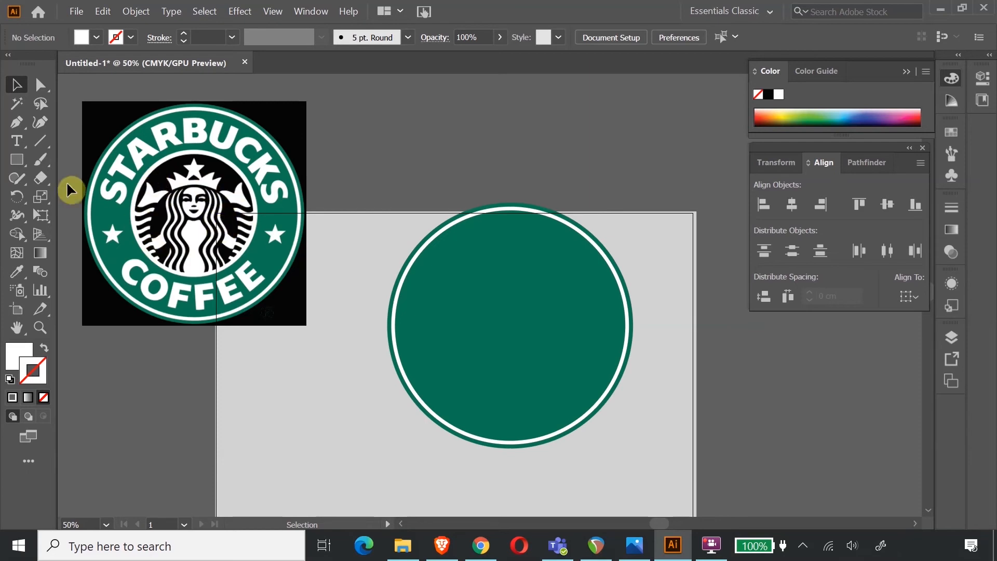
Step: Draw a white circle matching the reference logo's inner white ring and move it to the center of the green circle group
click(23, 165)
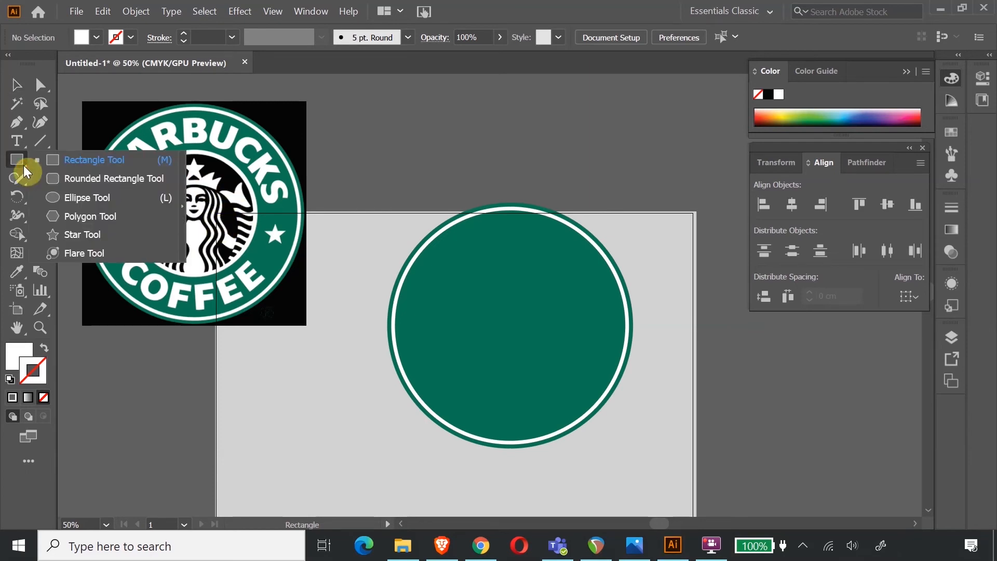
click(52, 198)
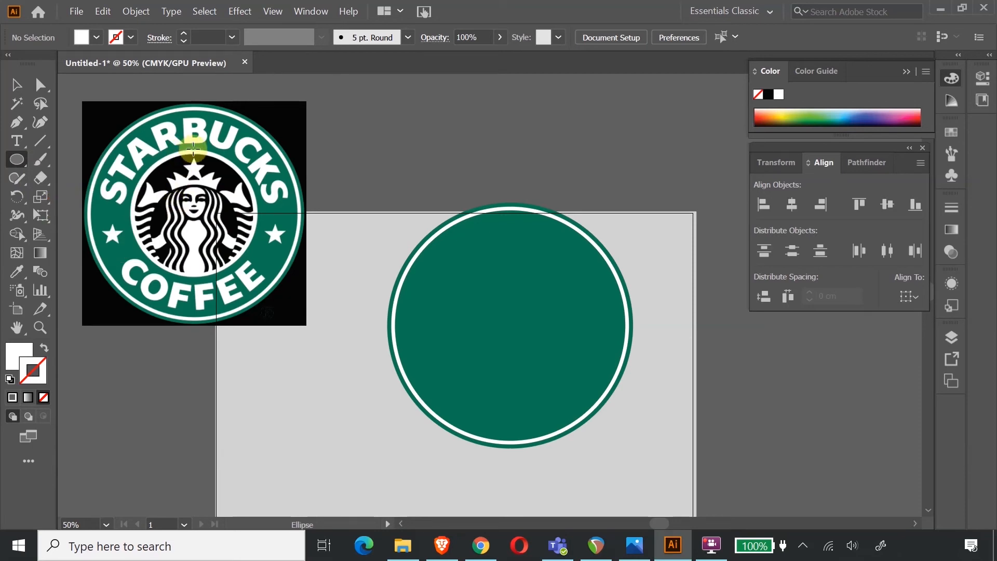
drag(193, 148, 298, 279)
click(16, 86)
drag(267, 210, 540, 332)
click(545, 137)
Step: Duplicate the inner white circle and color the copy with the black sampled from the reference logo's center
click(524, 329)
key(ctrl+c)
key(ctrl+v)
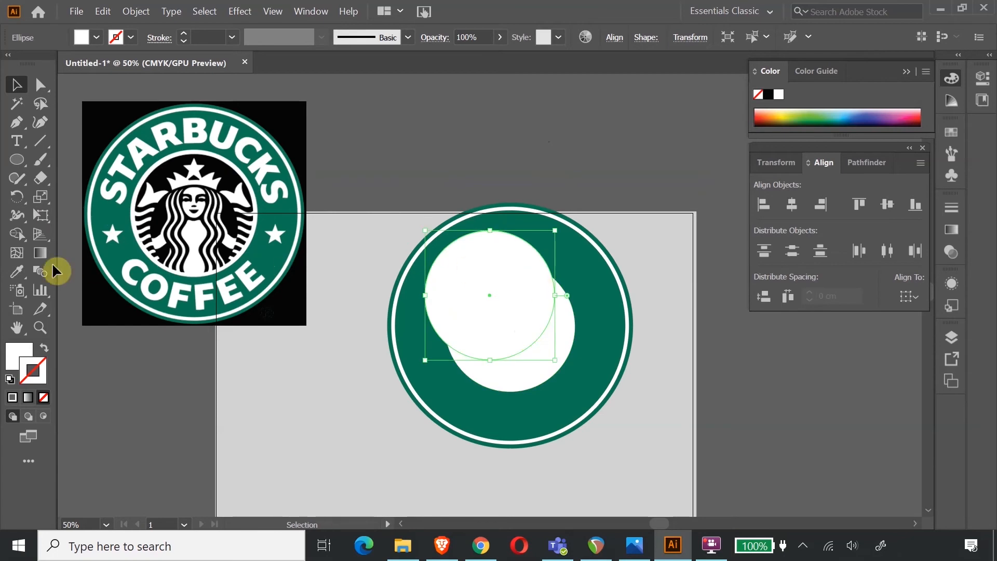
click(18, 271)
click(161, 179)
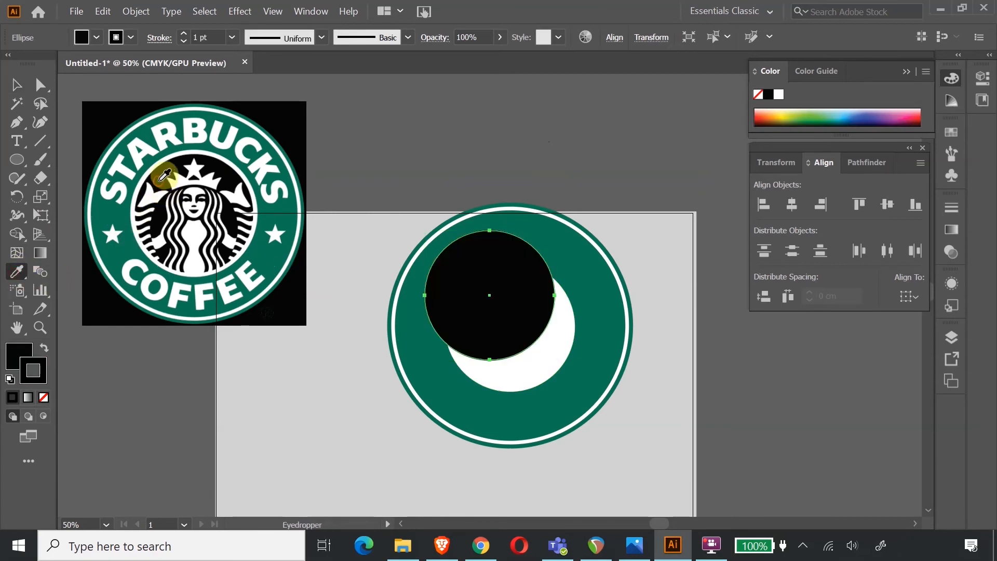
Step: Shrink the black circle proportionally with Free Transform so it is slightly smaller than the inner white circle
click(44, 215)
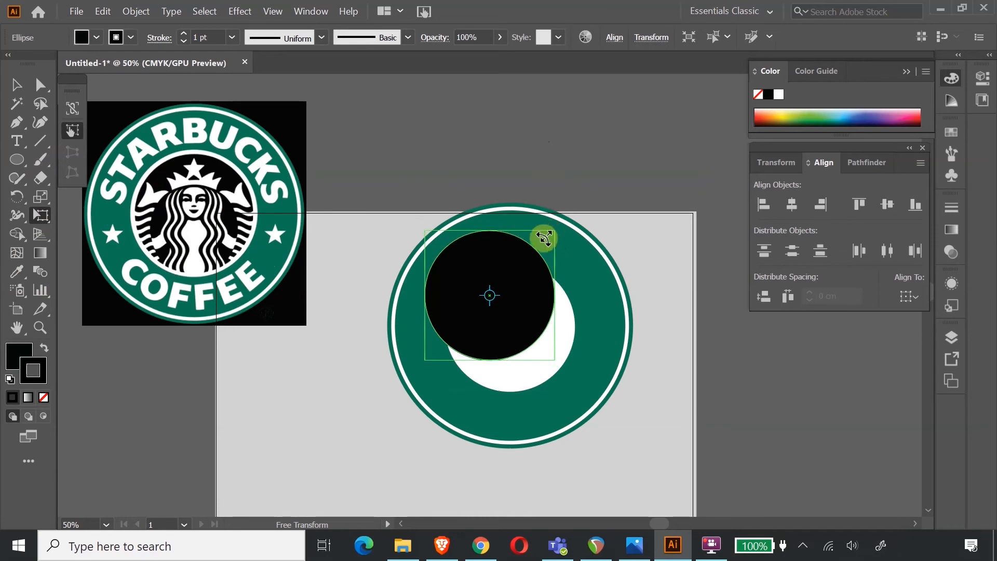
drag(548, 231, 542, 239)
click(16, 84)
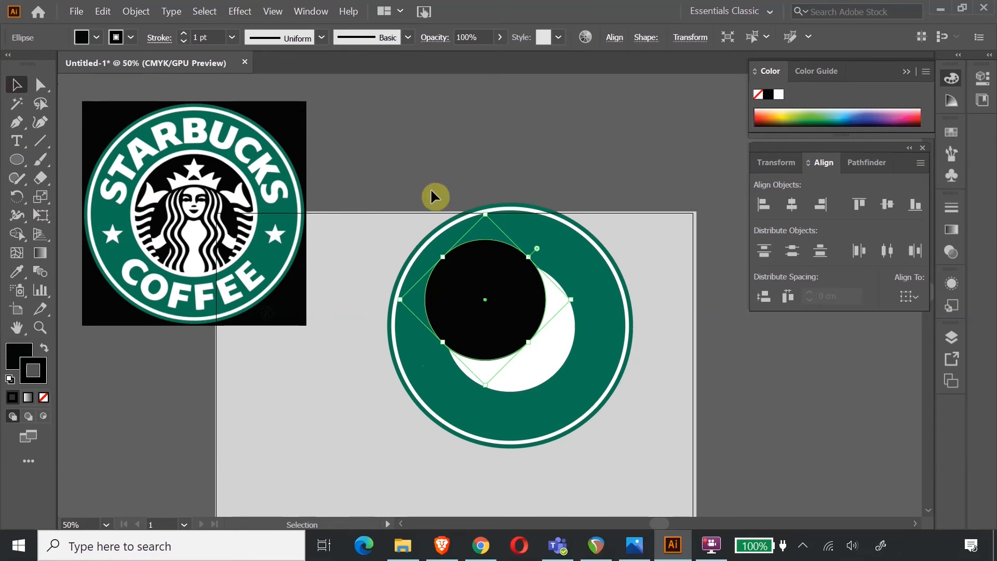
Step: Align the centers of the black circle and the green and white circle group horizontally and vertically
shift+click(553, 364)
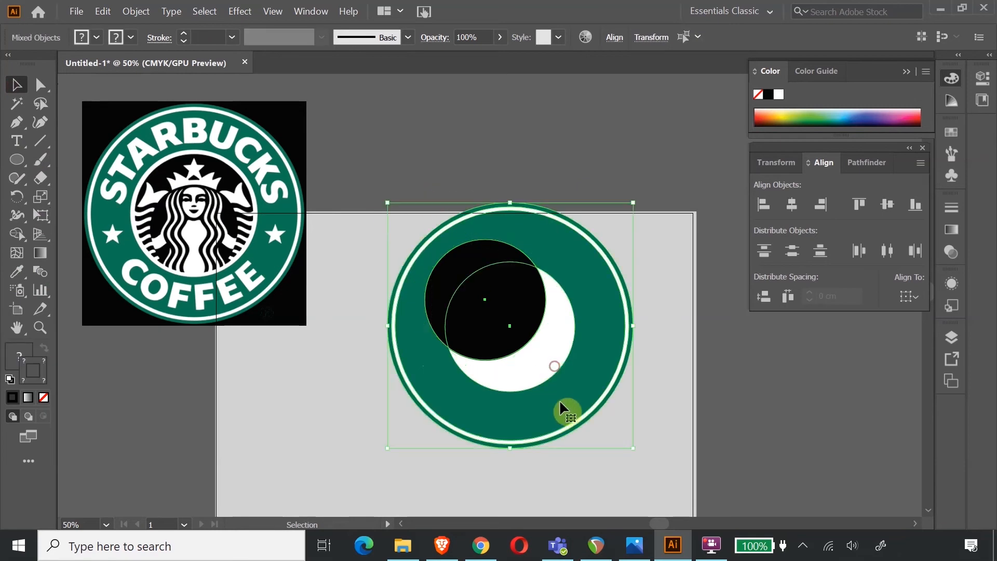
click(791, 204)
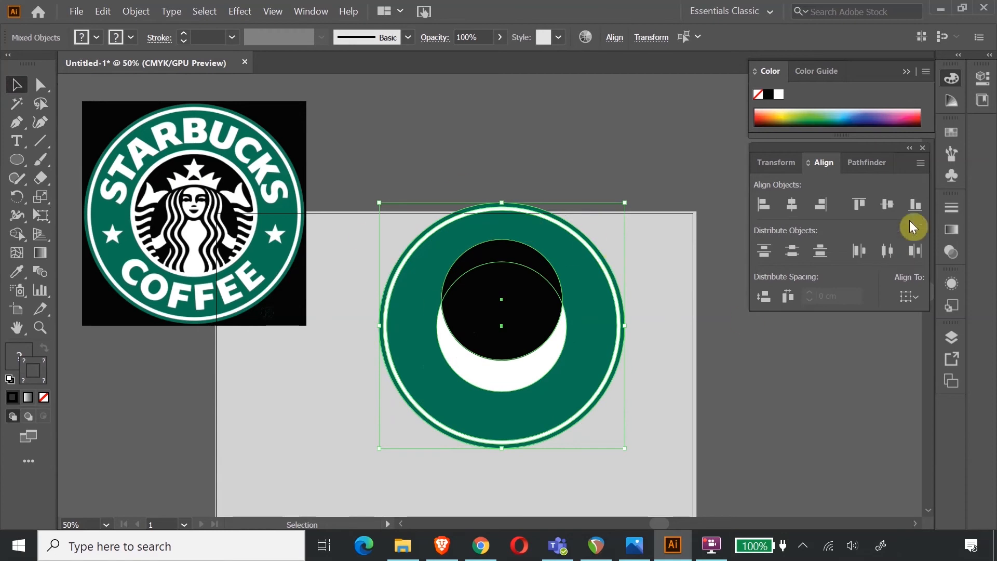
click(892, 204)
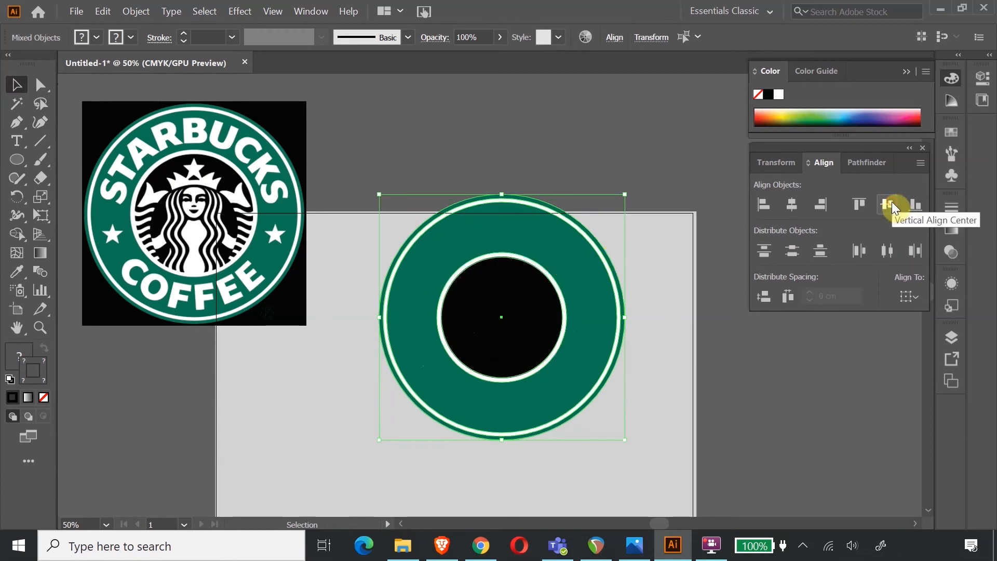
click(496, 156)
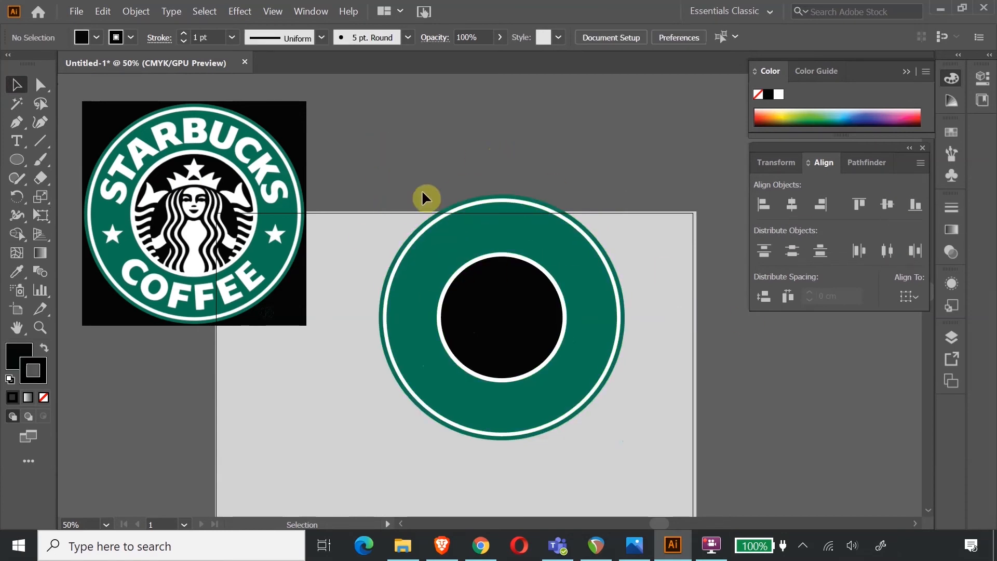
Step: Group all the concentric circles together and move the group up beside the reference logo
drag(423, 196, 522, 377)
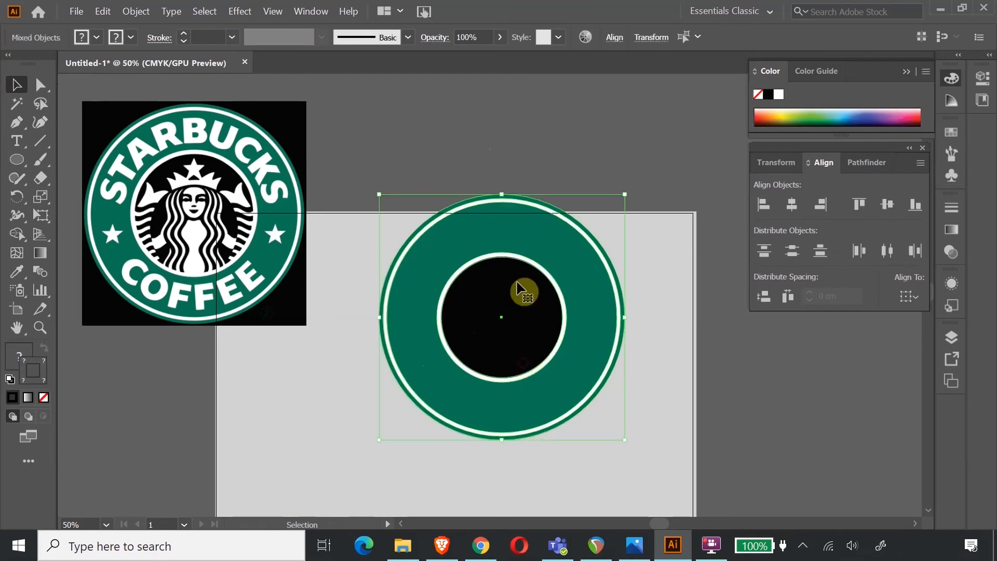
right_click(507, 247)
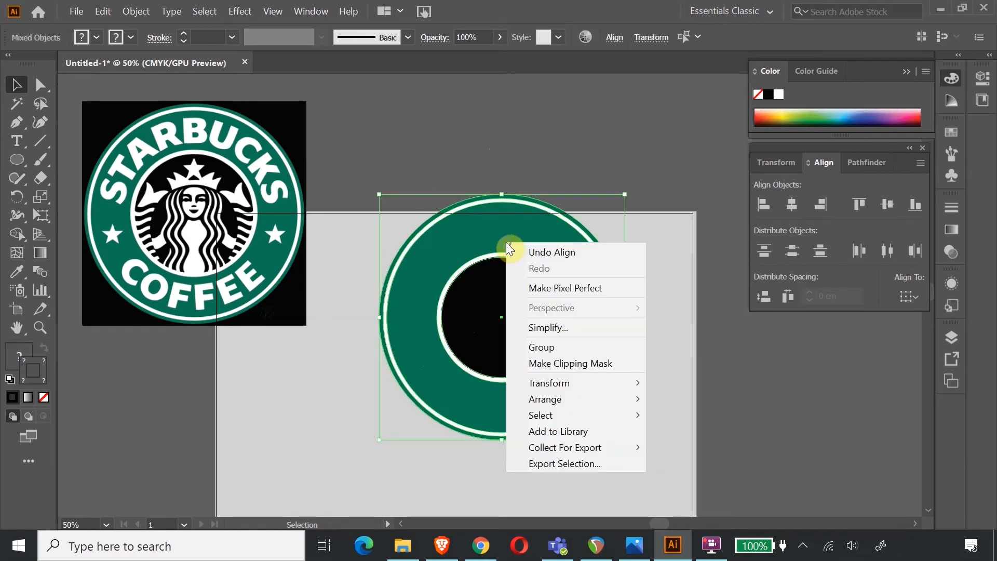
click(605, 346)
click(520, 127)
drag(501, 338, 452, 255)
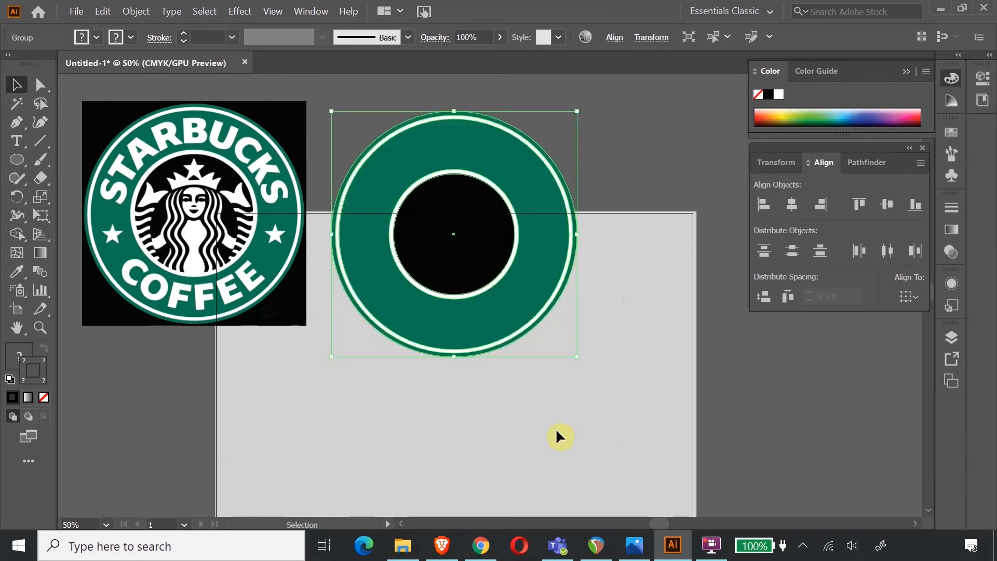
Step: Shrink the circle group proportionally with Free Transform to nearly the reference logo's size, and shift it up level with the reference
click(41, 217)
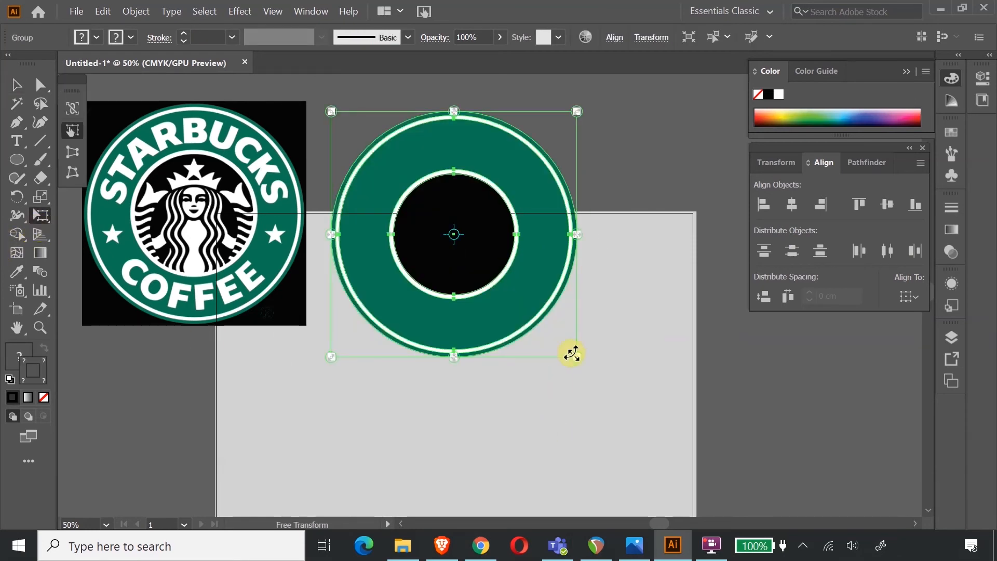
drag(575, 356, 552, 345)
click(19, 89)
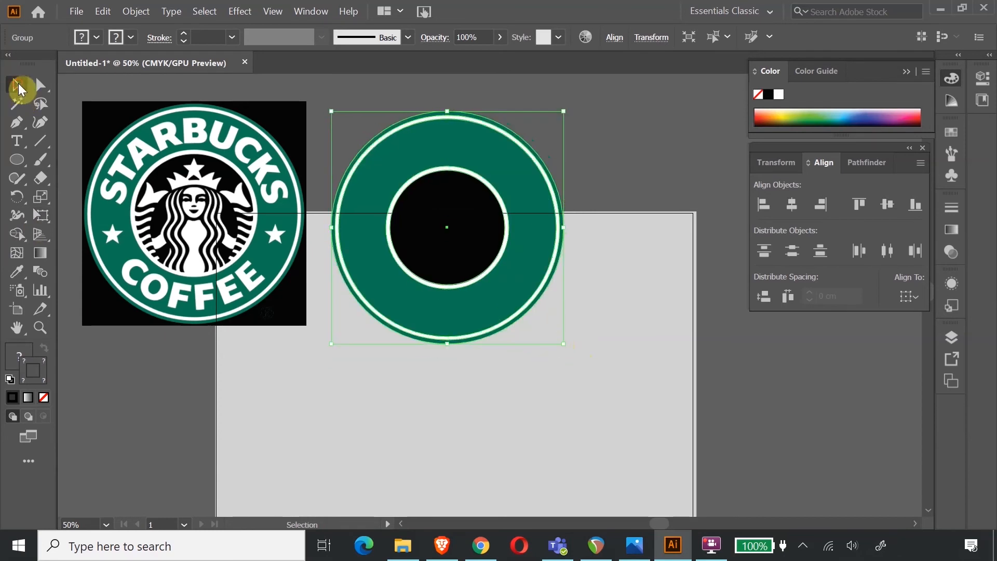
drag(463, 244, 464, 225)
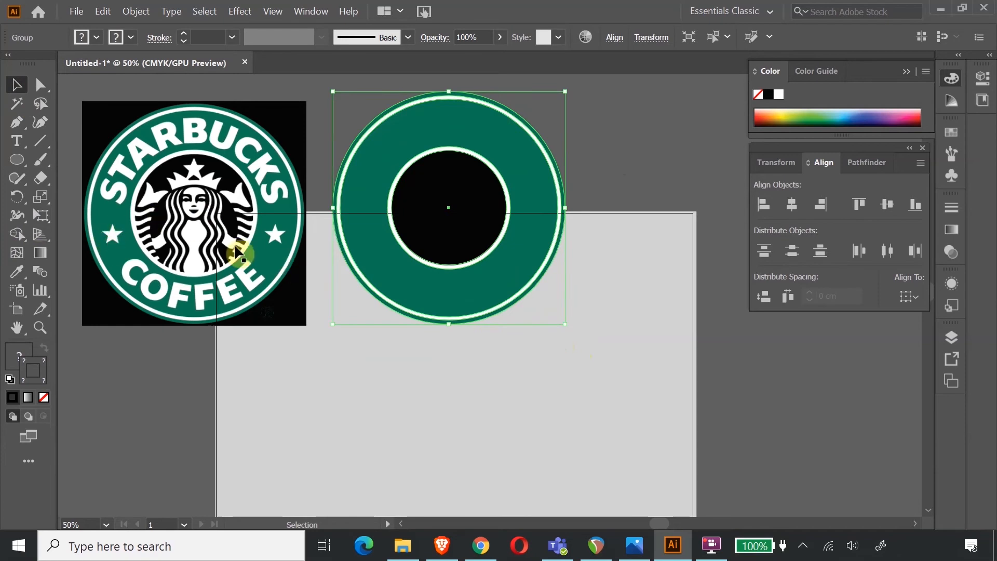
Step: Draw a small white five-pointed star matching the reference logo's star and place it on the left side of the green ring
click(16, 159)
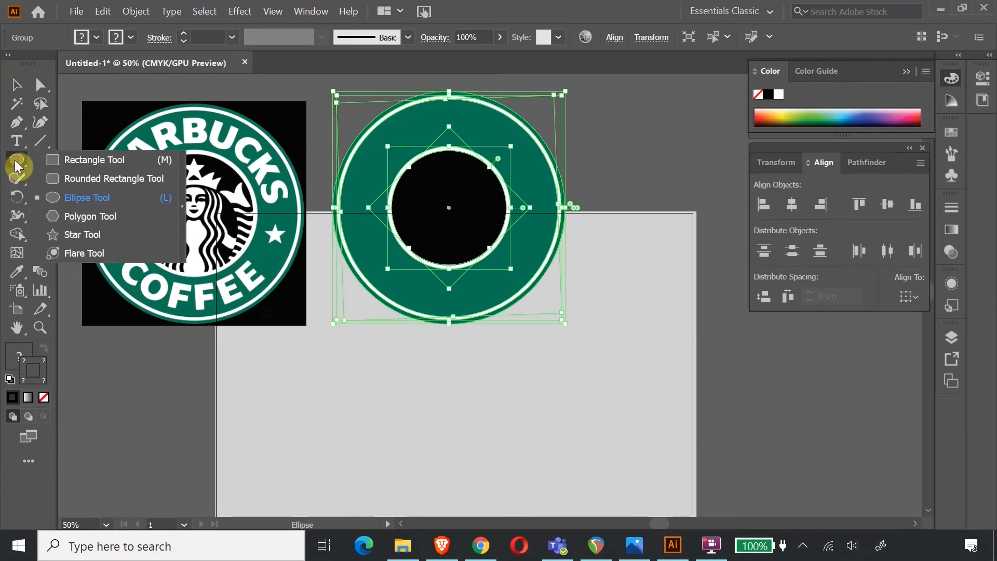
click(57, 234)
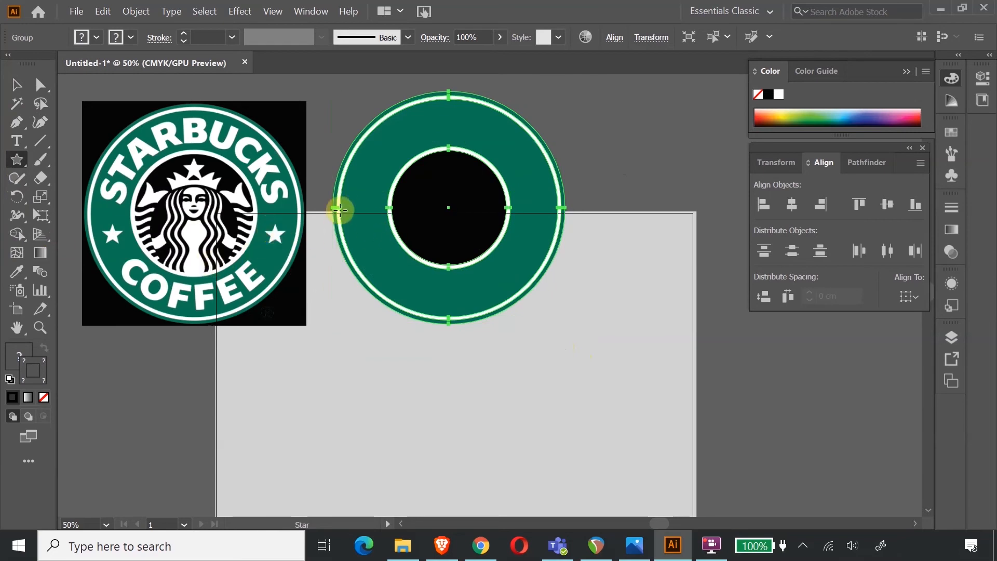
click(17, 85)
shift+click(128, 165)
click(128, 165)
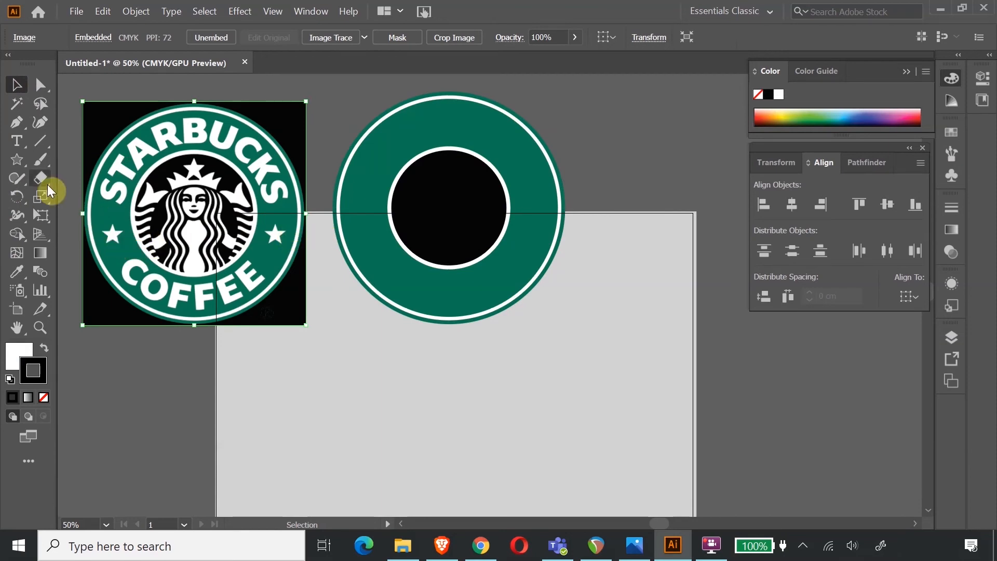
click(17, 158)
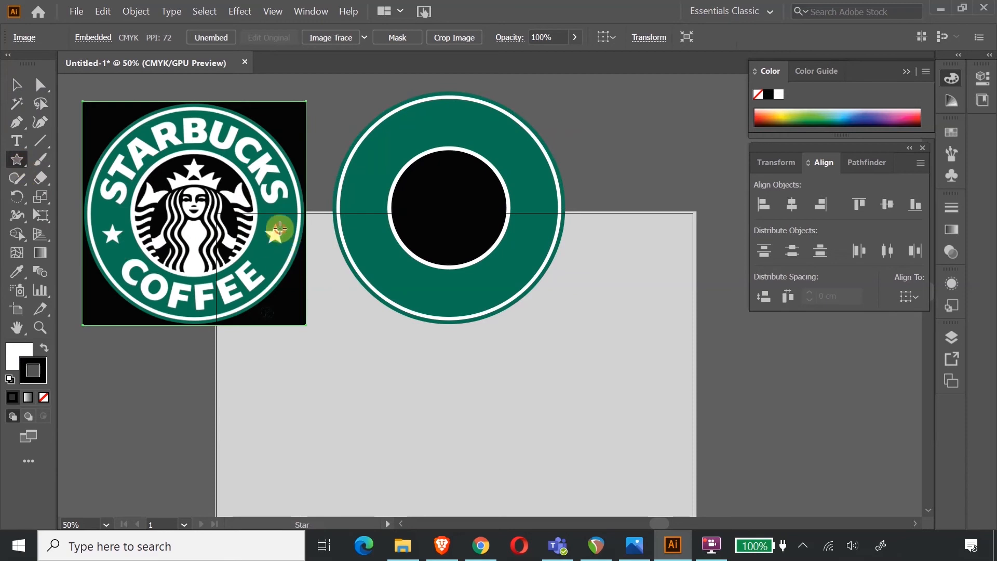
drag(280, 232, 372, 239)
Step: Duplicate the star onto the right side of the green ring
click(16, 84)
key(a)
key(v)
drag(369, 248, 523, 248)
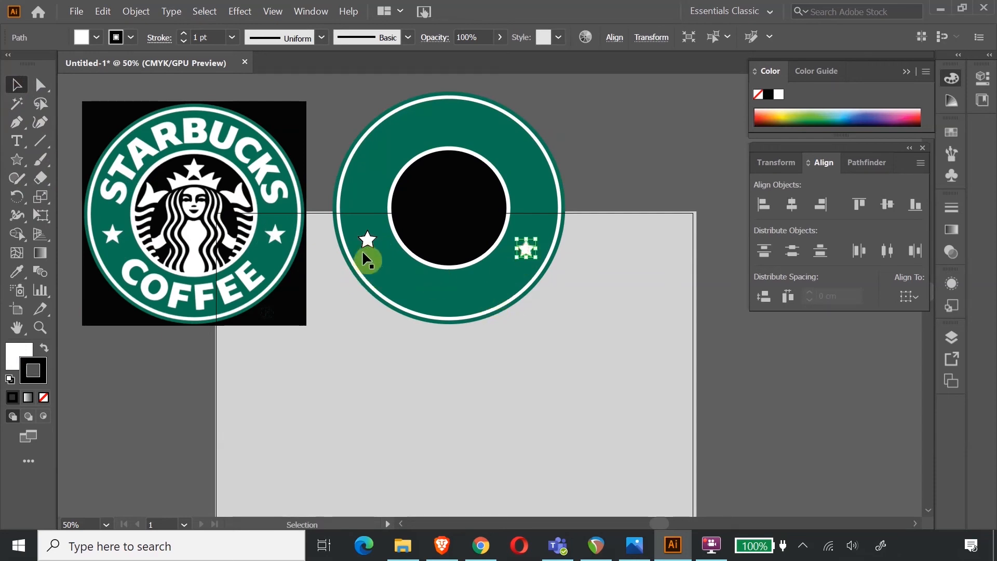
Step: Remove the stroke from both white stars
shift+click(368, 238)
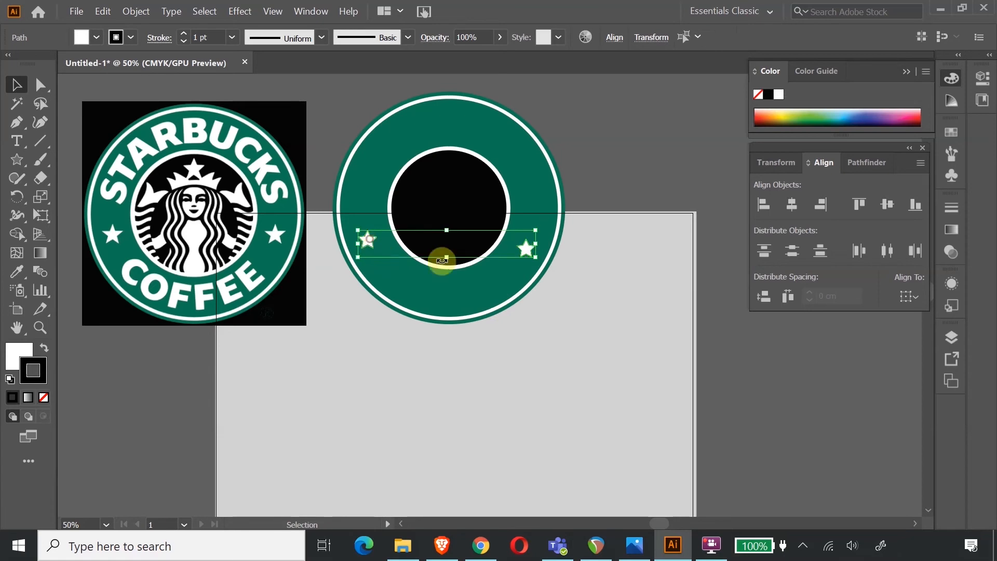
click(44, 397)
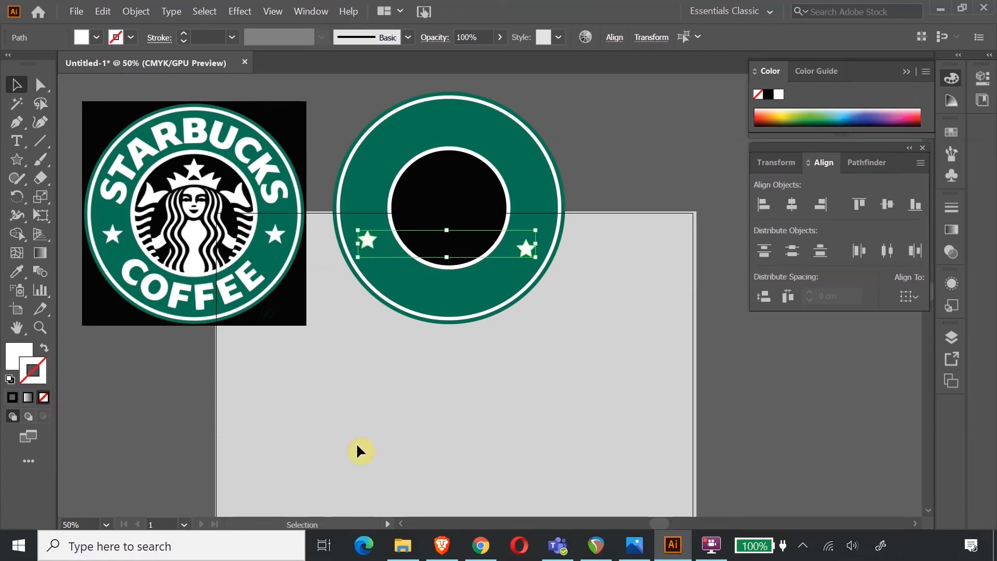
click(487, 397)
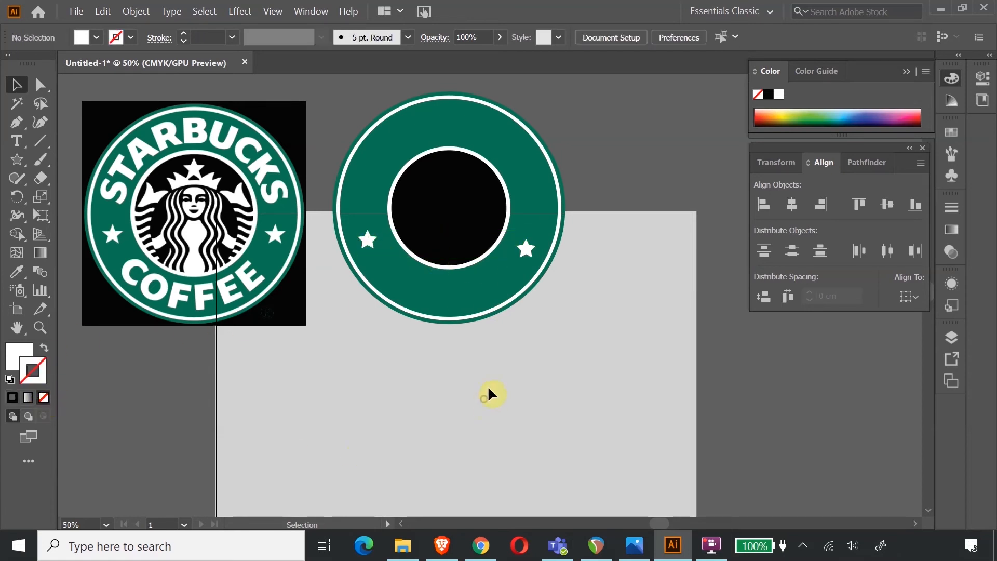
Step: Align the two stars by their vertical centers and move them together slightly up and to the right on the green ring
click(373, 242)
shift+click(531, 246)
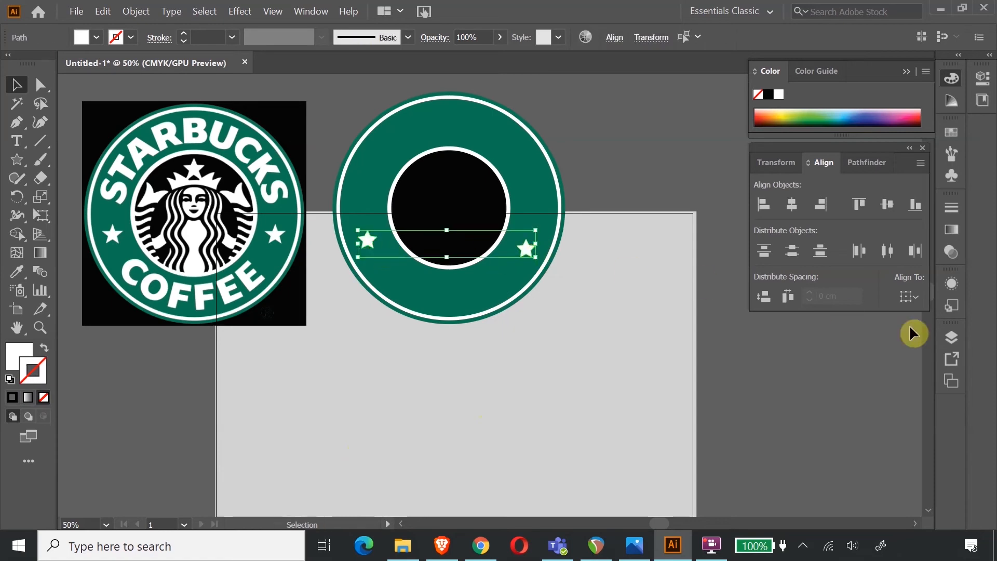
click(890, 207)
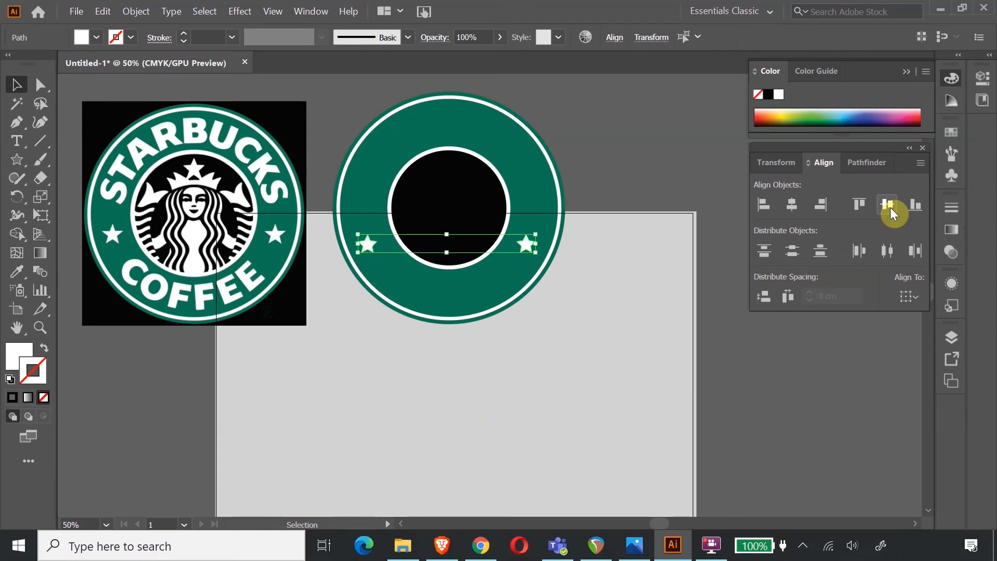
drag(524, 243, 536, 240)
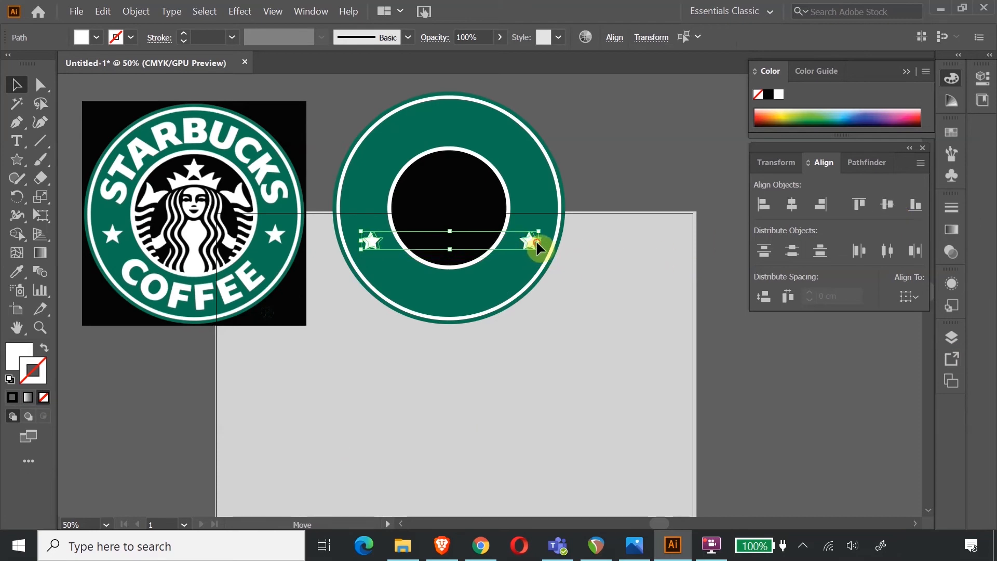
click(584, 338)
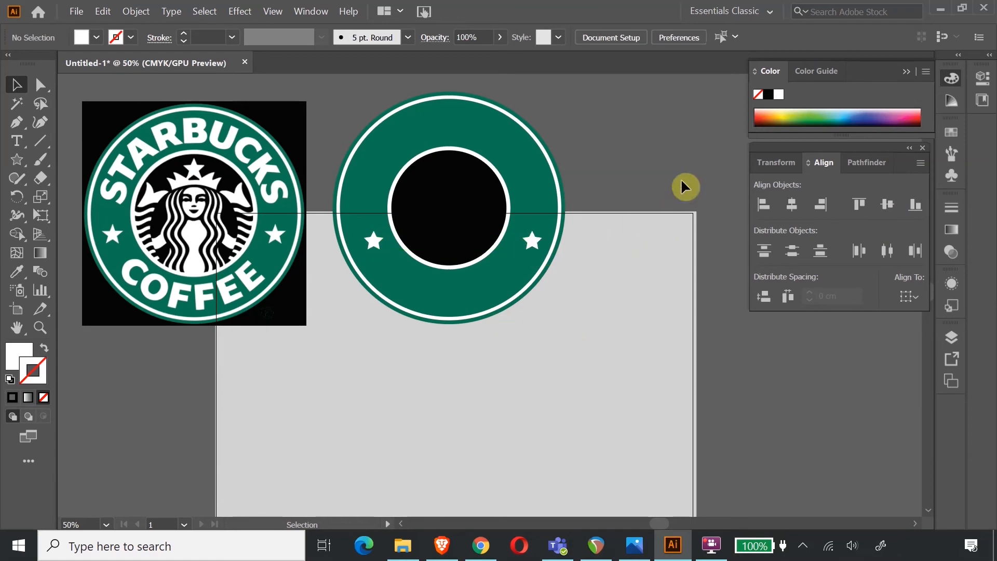
Step: Try to align the two ungrouped stars and the circle group by their horizontal centers, and undo the alignment
click(373, 243)
shift+click(530, 244)
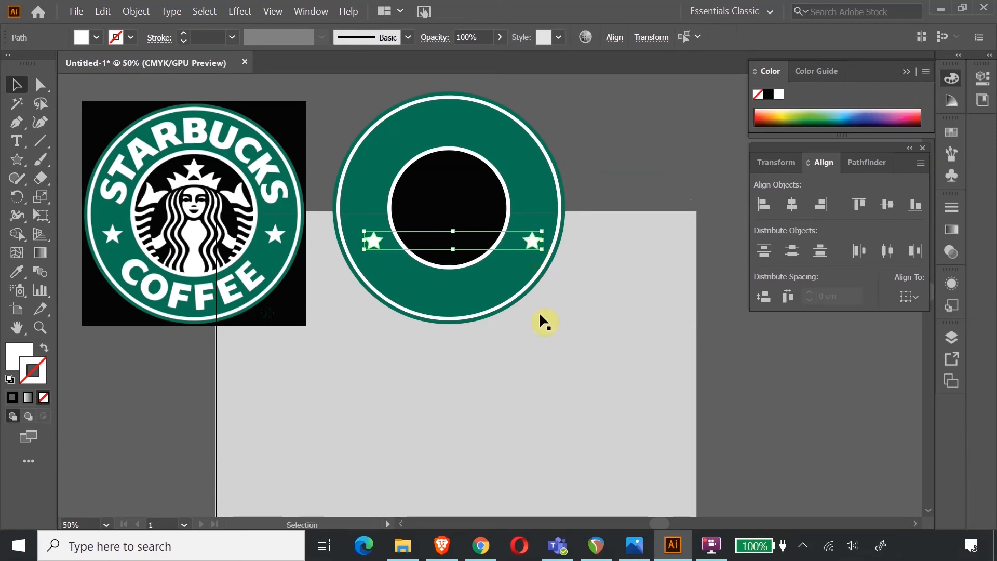
click(334, 127)
drag(576, 306, 577, 307)
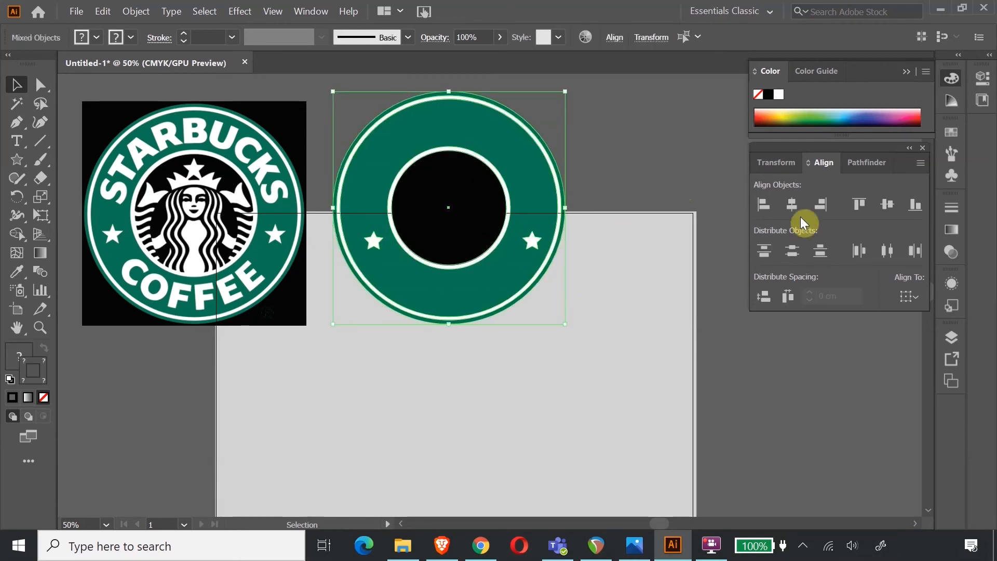
click(793, 204)
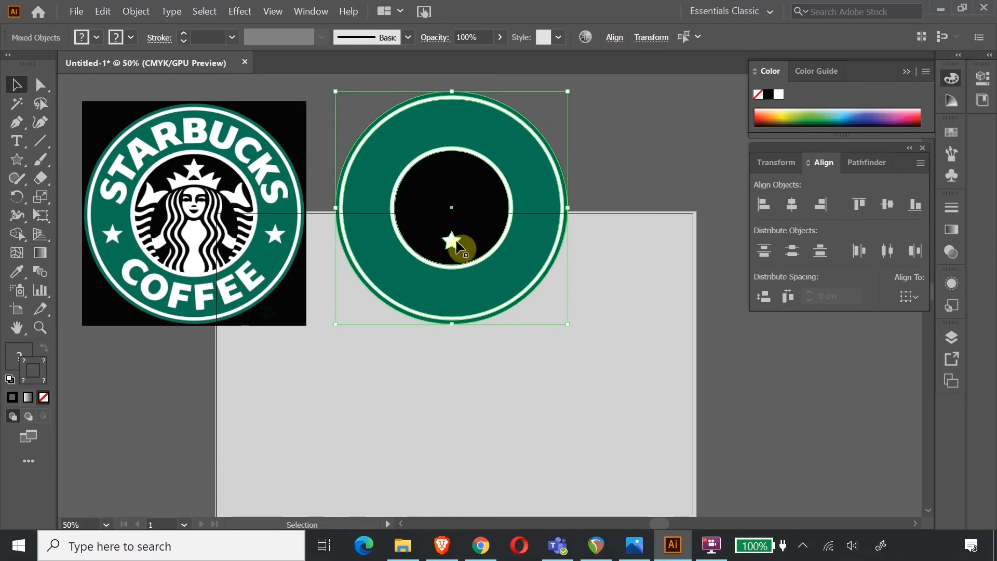
key(ctrl+z)
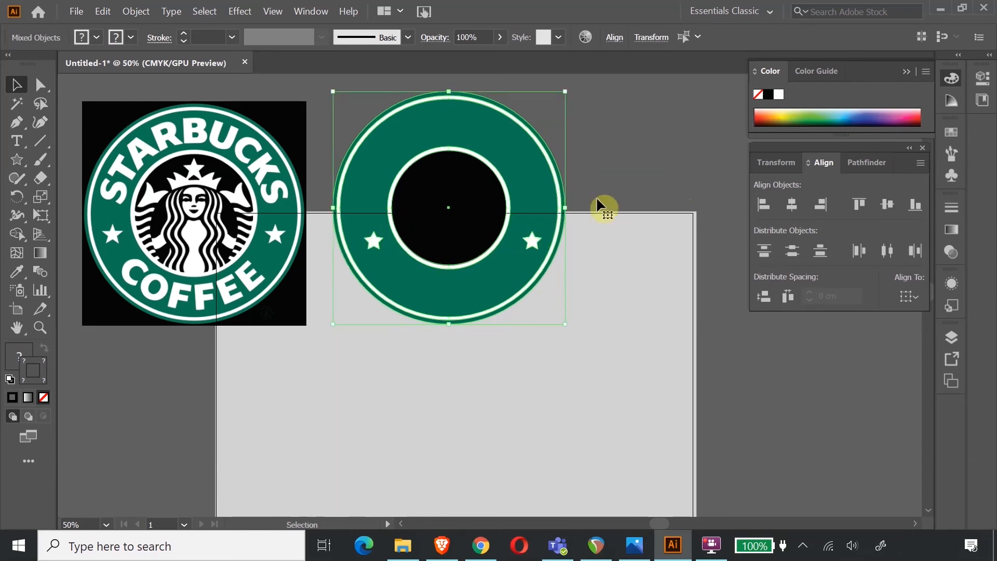
click(635, 132)
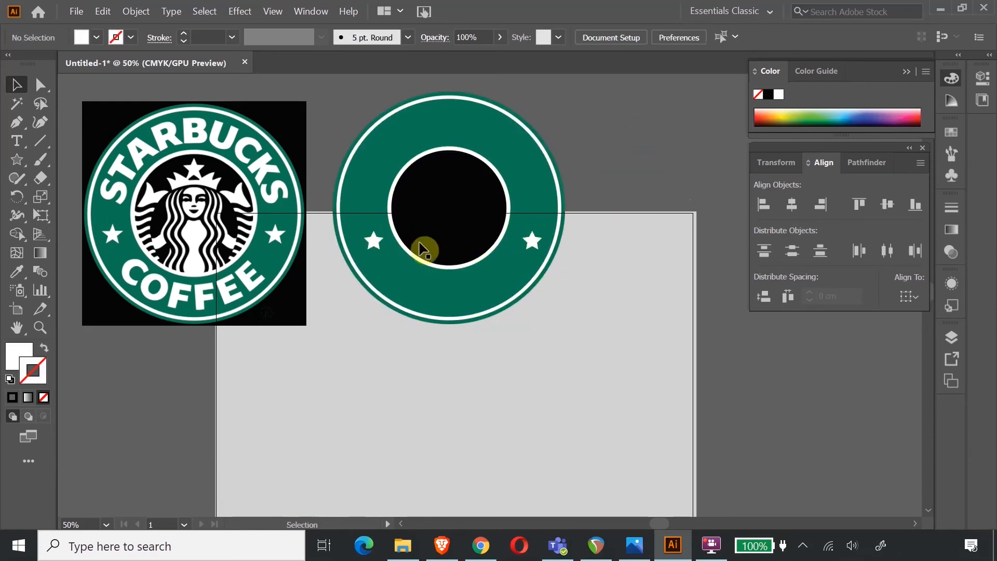
Step: Group the two stars
click(373, 244)
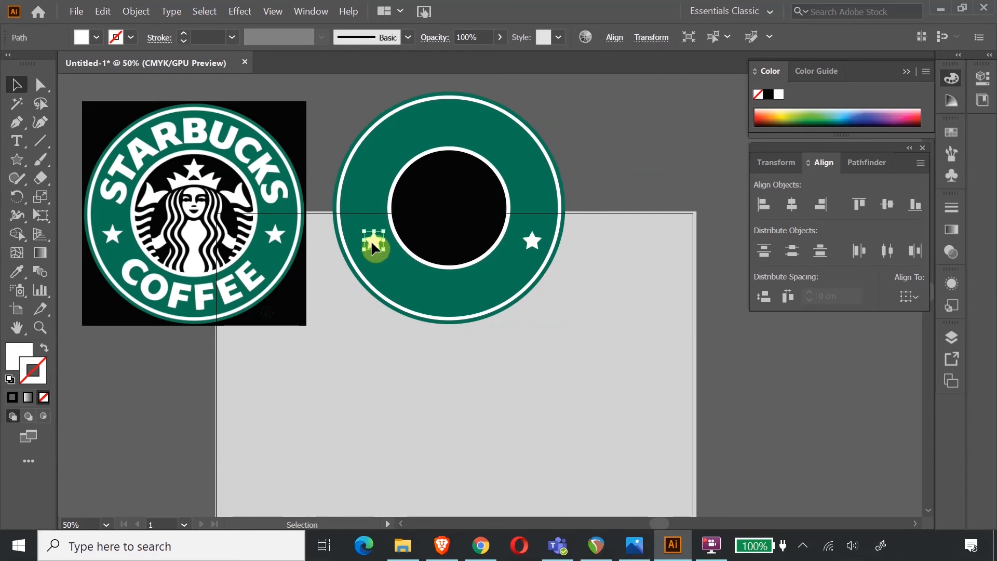
shift+click(535, 240)
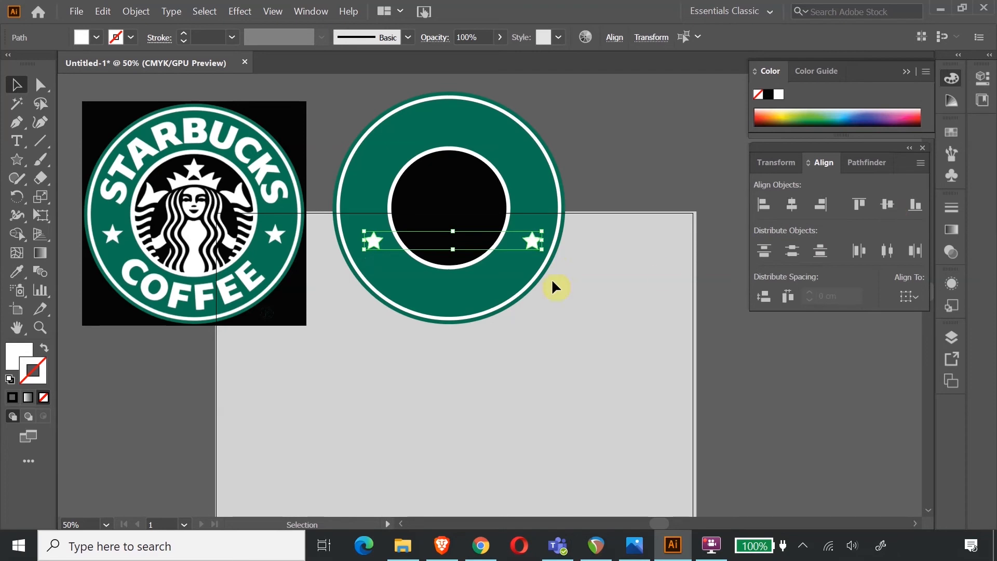
right_click(531, 240)
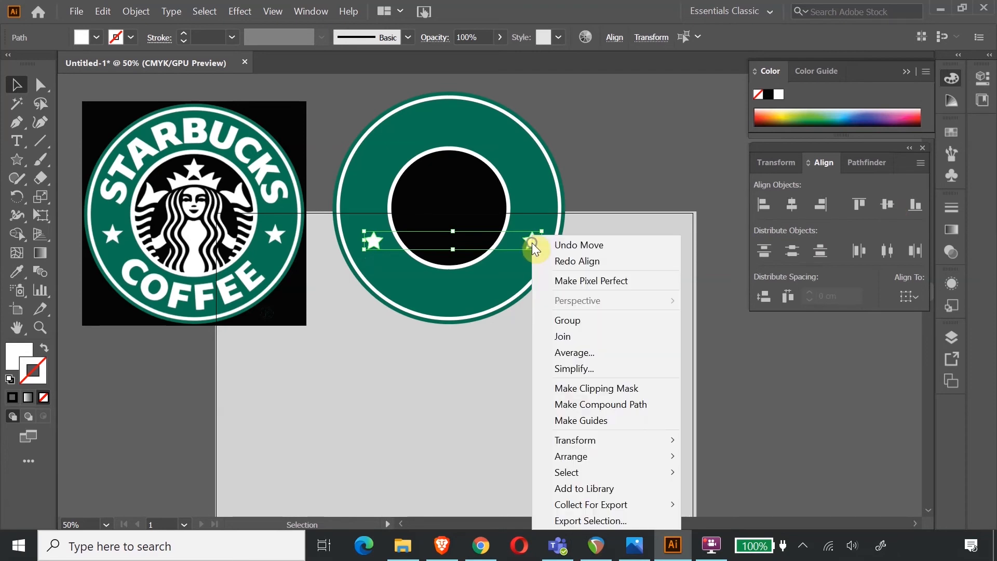
click(574, 318)
click(613, 183)
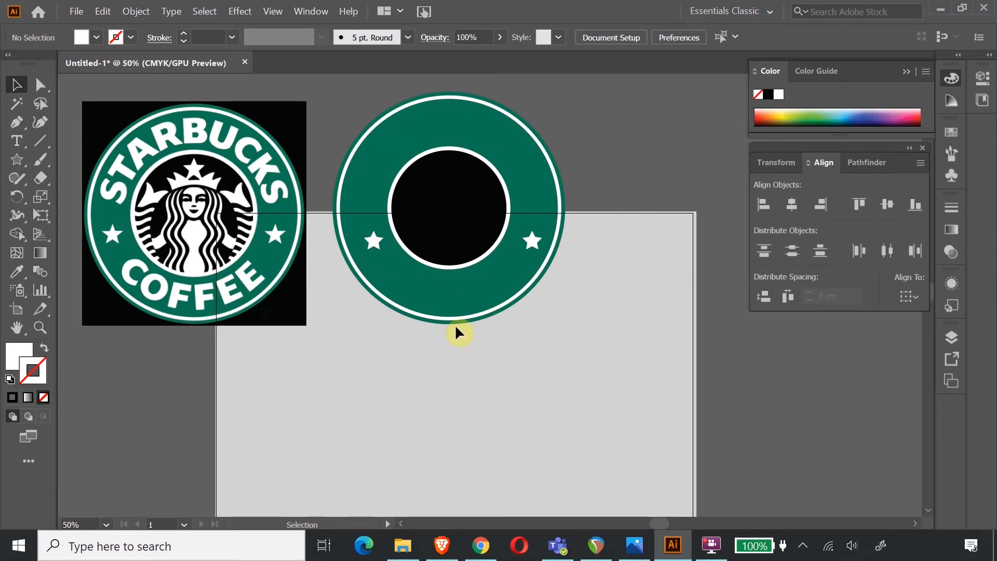
Step: Align the grouped stars and the circle group by their horizontal centers
click(374, 243)
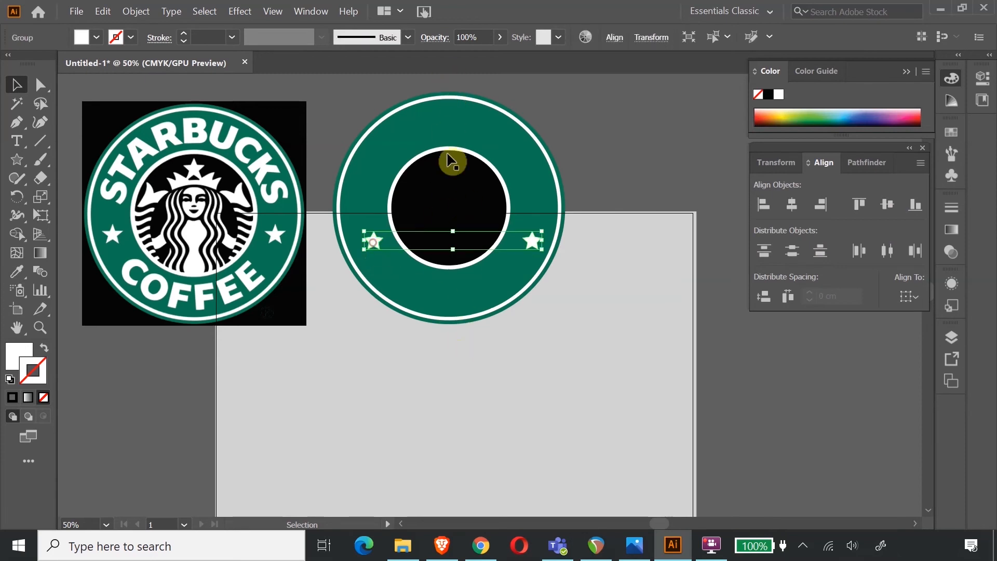
click(454, 130)
click(554, 359)
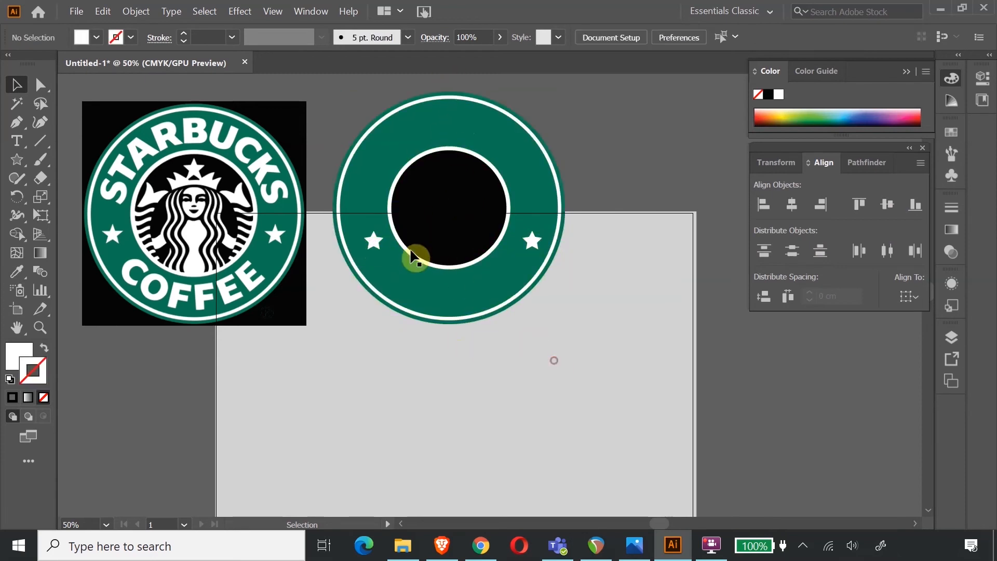
click(376, 239)
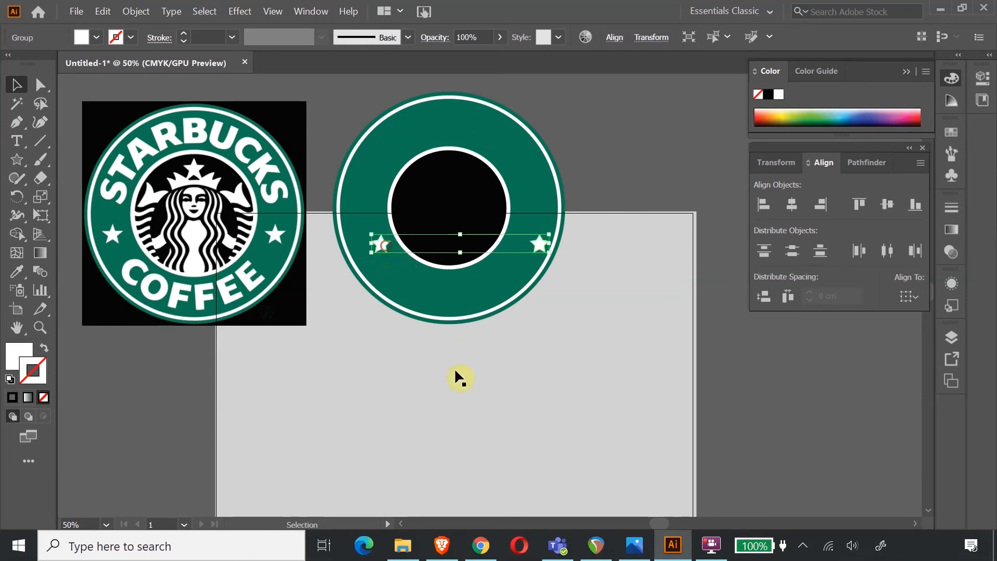
click(486, 397)
key(ctrl+a)
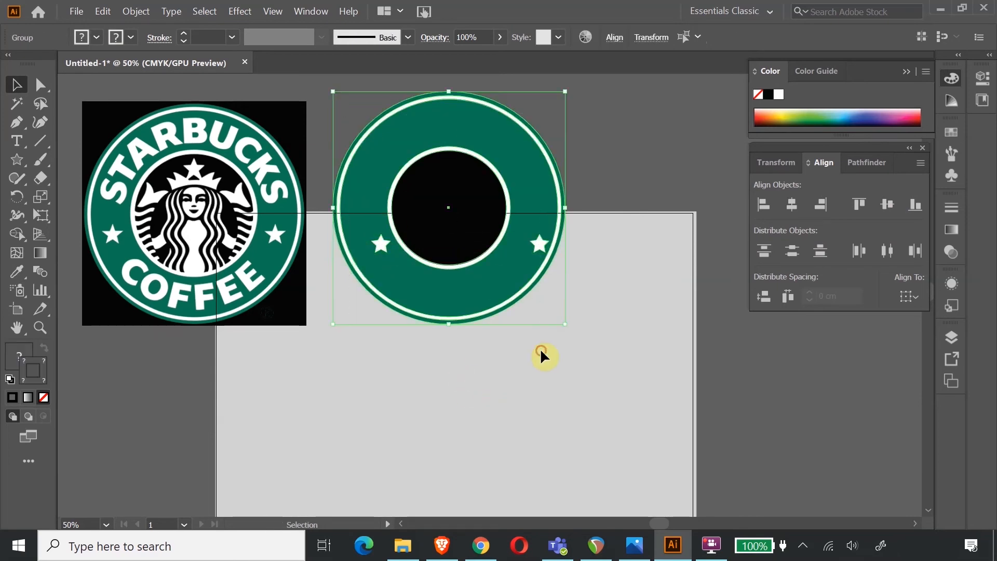
click(792, 205)
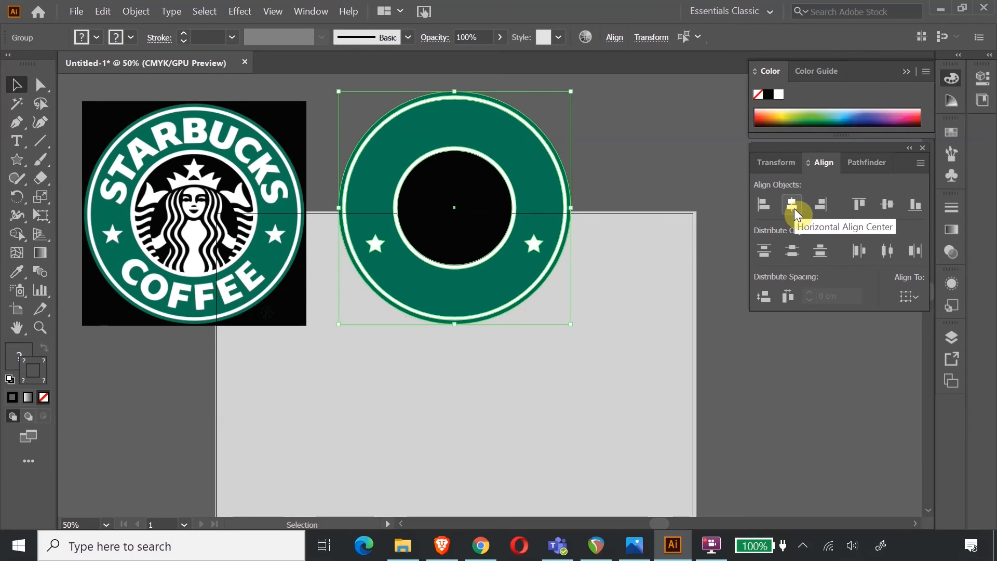
click(633, 257)
Step: Nudge the grouped stars slightly upward on the green ring to match the height of the reference stars
click(539, 245)
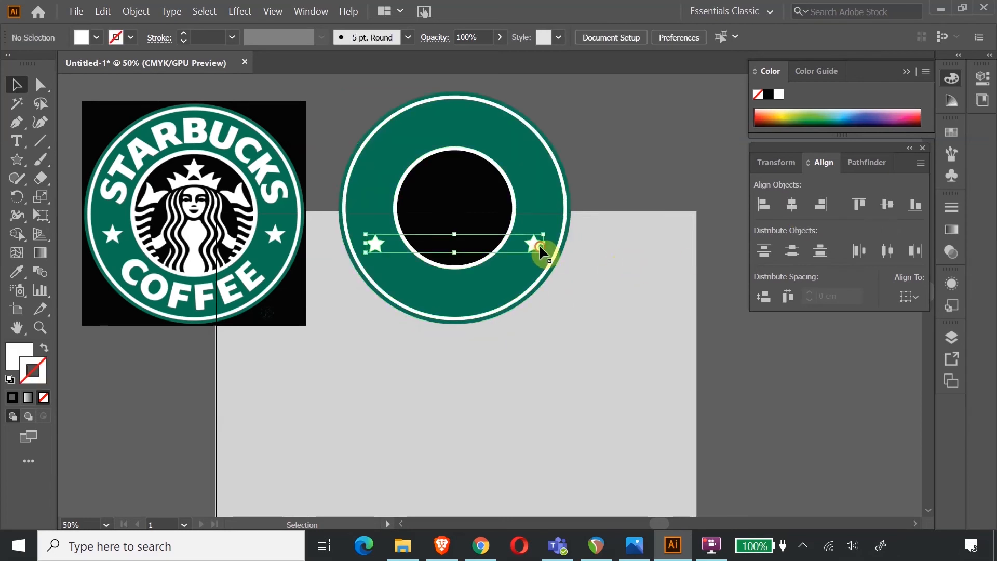
key(Up)
key(Up)
key(Up)
key(Up)
key(Up)
key(Up)
key(Up)
key(Up)
key(Up)
key(Up)
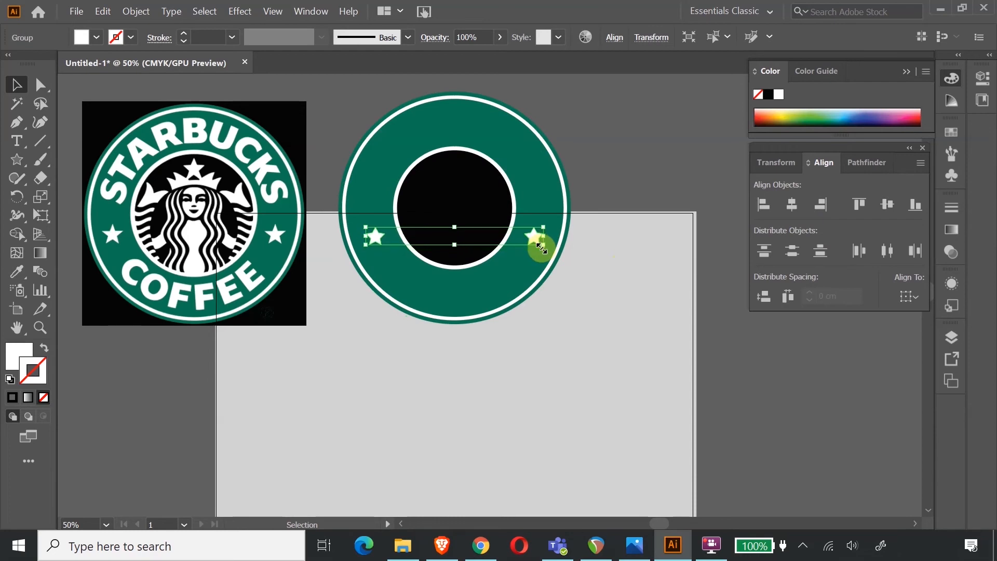
click(613, 182)
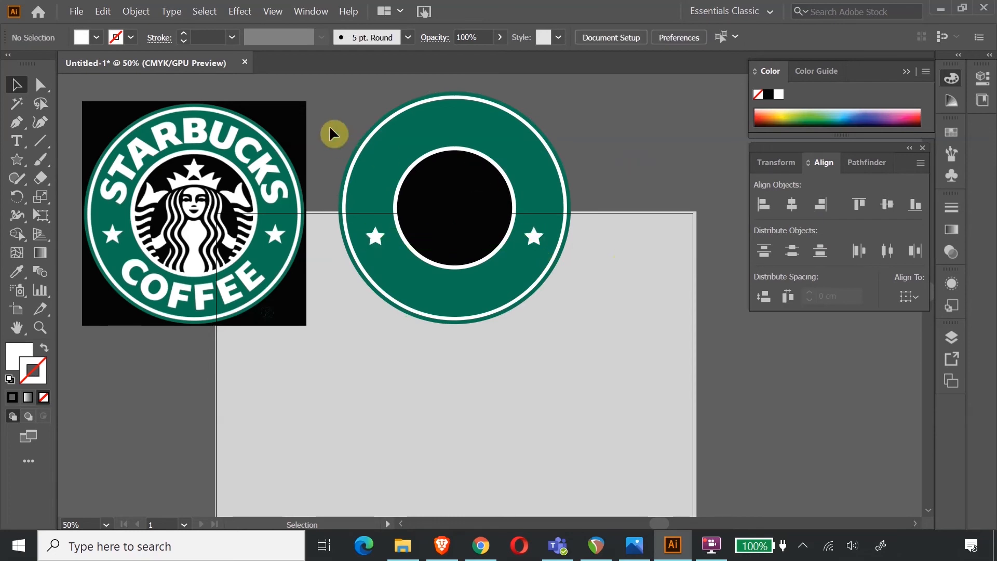
Step: Group the pair of stars together with the concentric circles
drag(582, 351, 512, 269)
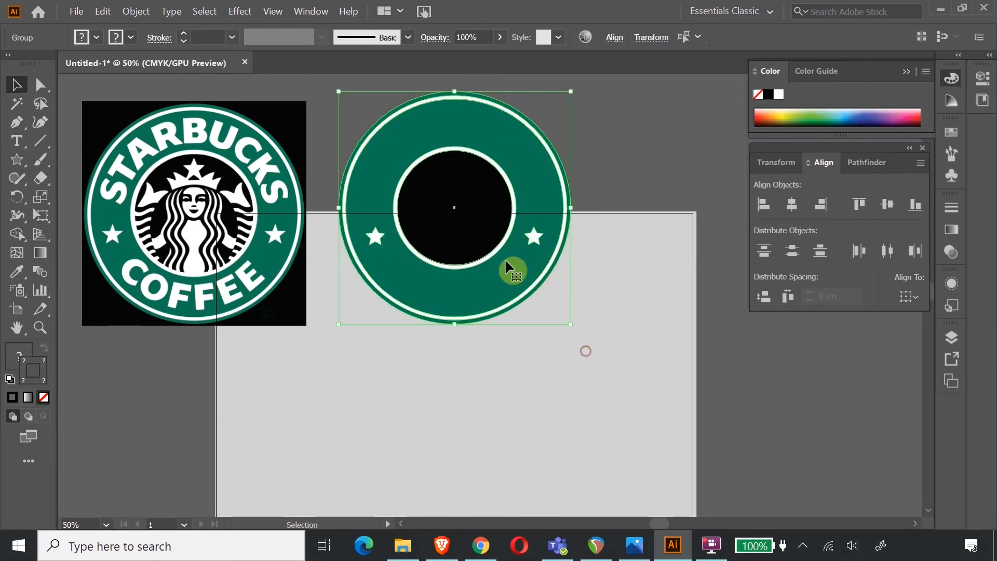
right_click(489, 203)
click(537, 308)
click(680, 112)
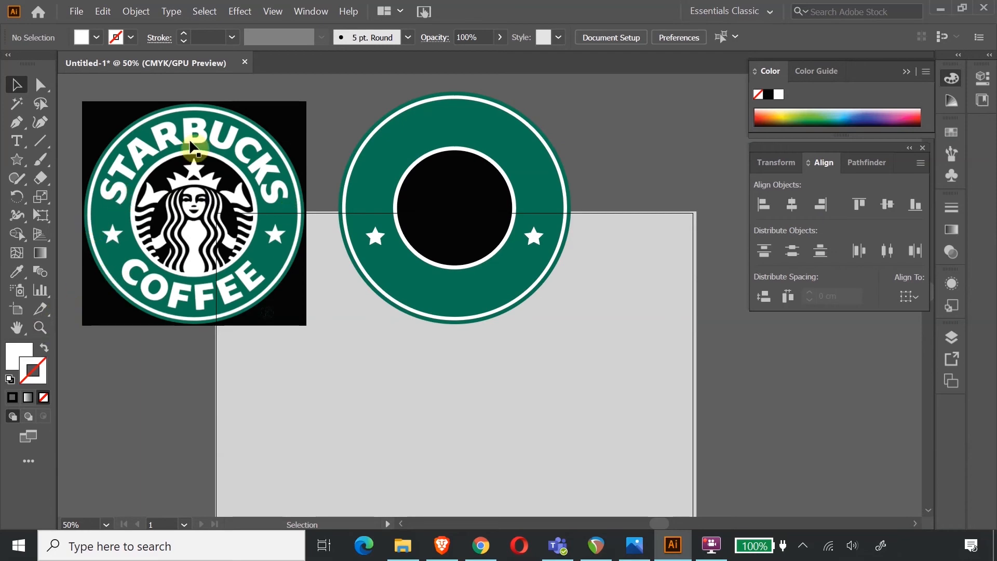
Step: Draw a white five-pointed star beside the reference logo's right-hand star and scale it to about the same size
click(41, 329)
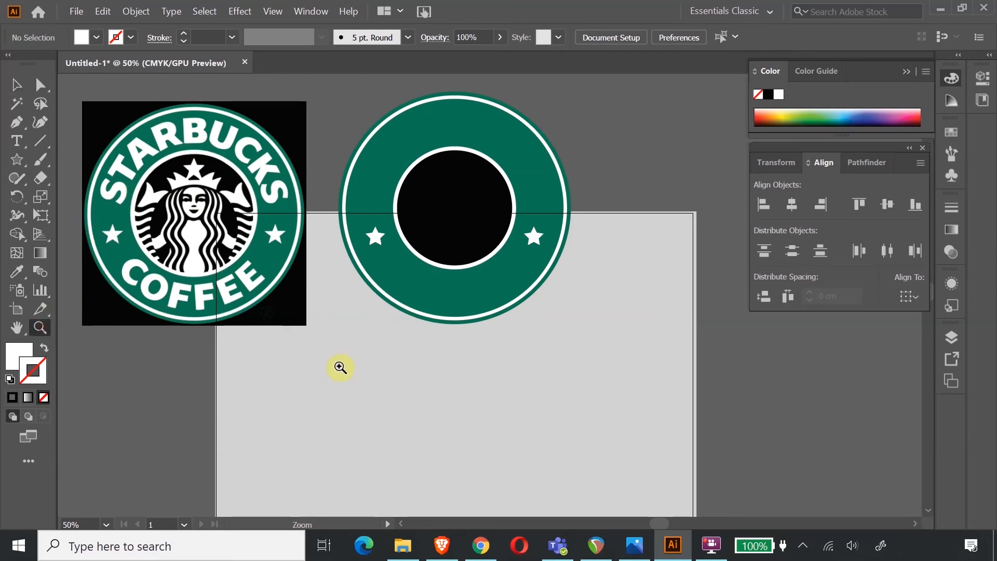
drag(266, 222, 488, 429)
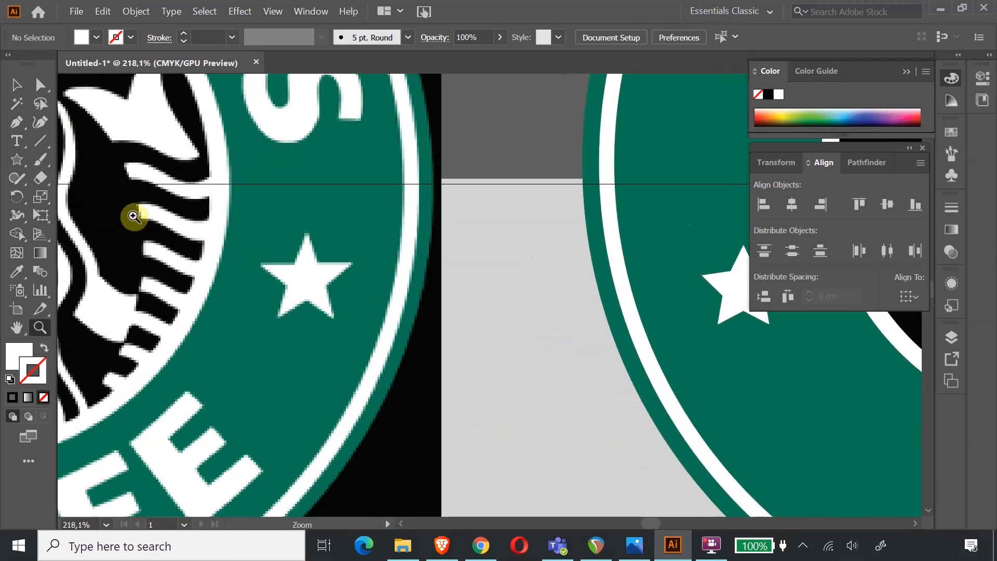
click(16, 84)
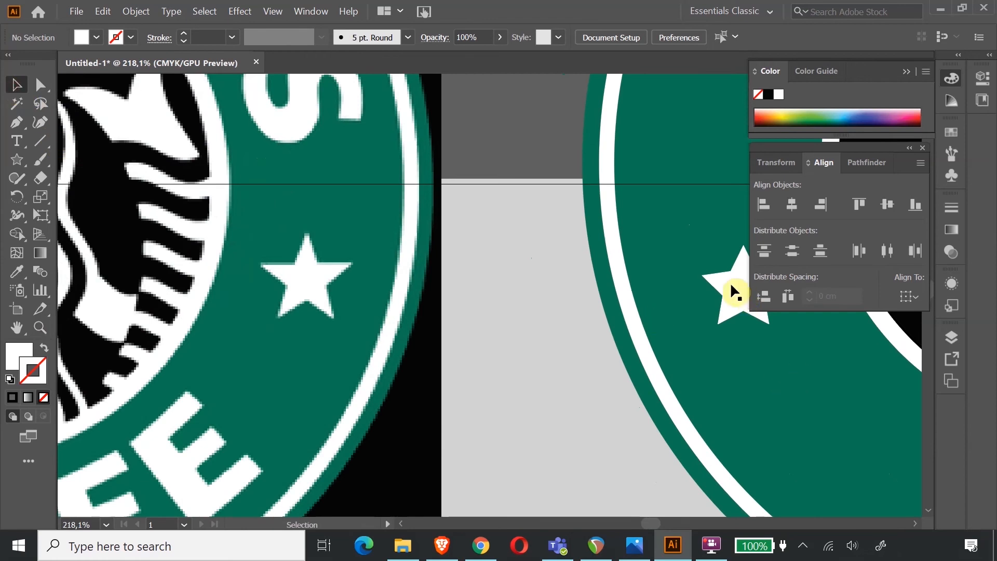
click(16, 163)
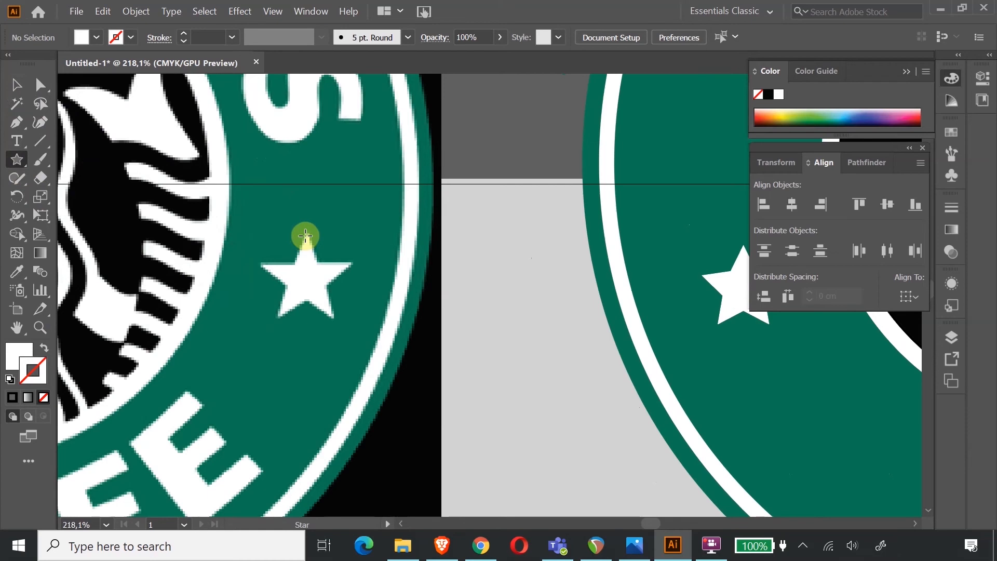
drag(305, 235, 322, 278)
click(16, 84)
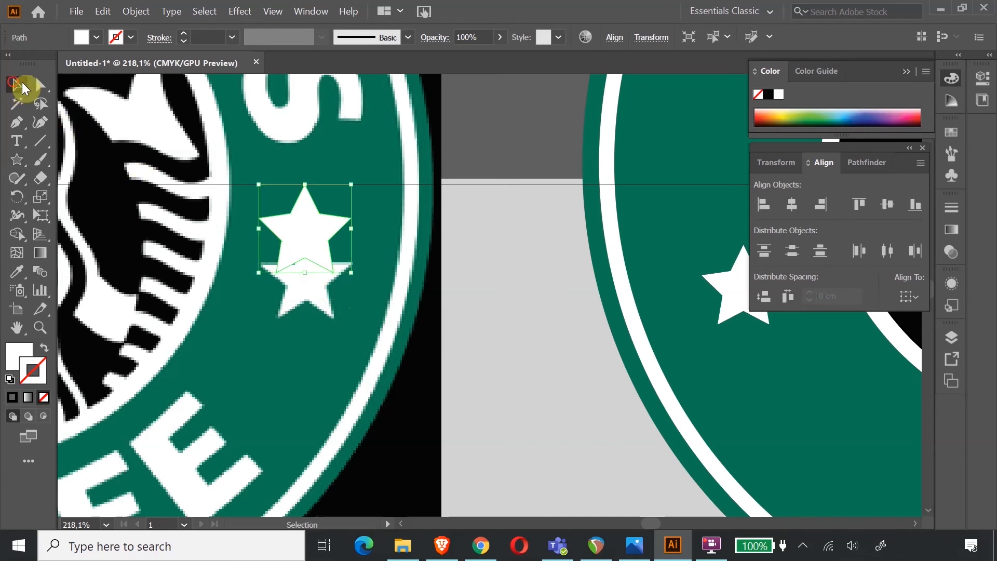
drag(288, 235, 389, 286)
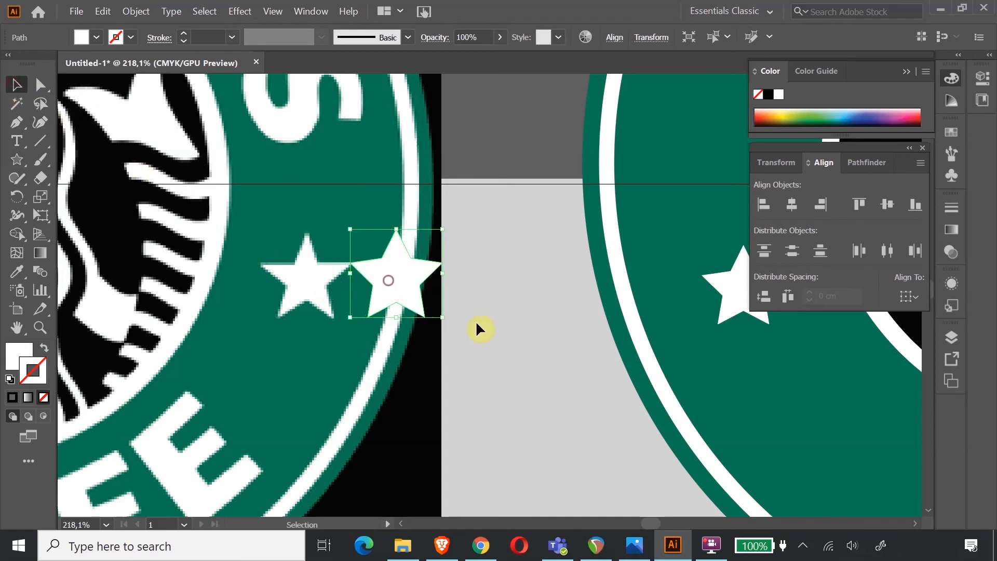
click(45, 213)
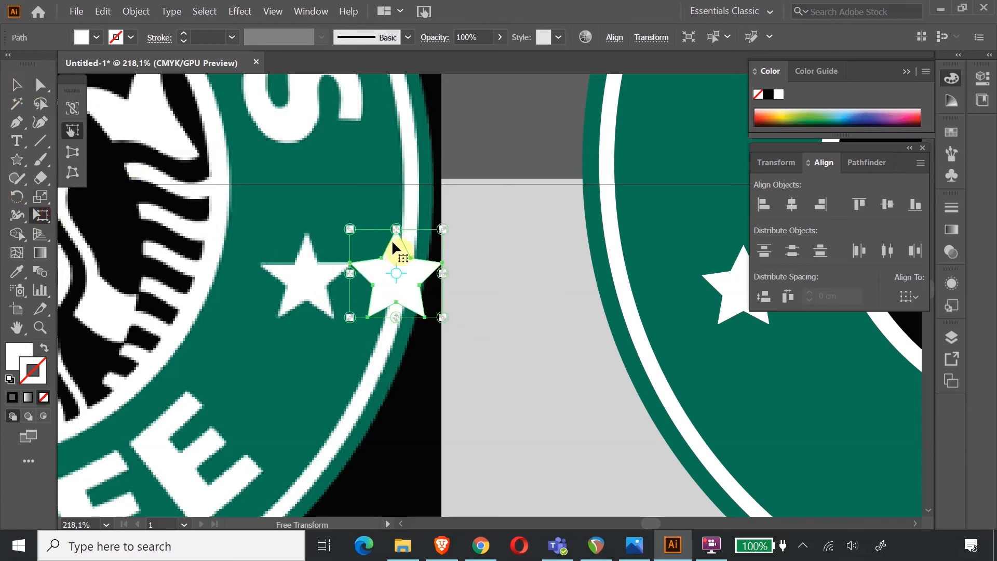
drag(439, 230, 436, 235)
Step: Show the rulers and place a horizontal guide along the upper edge of the reference star's arms
click(40, 328)
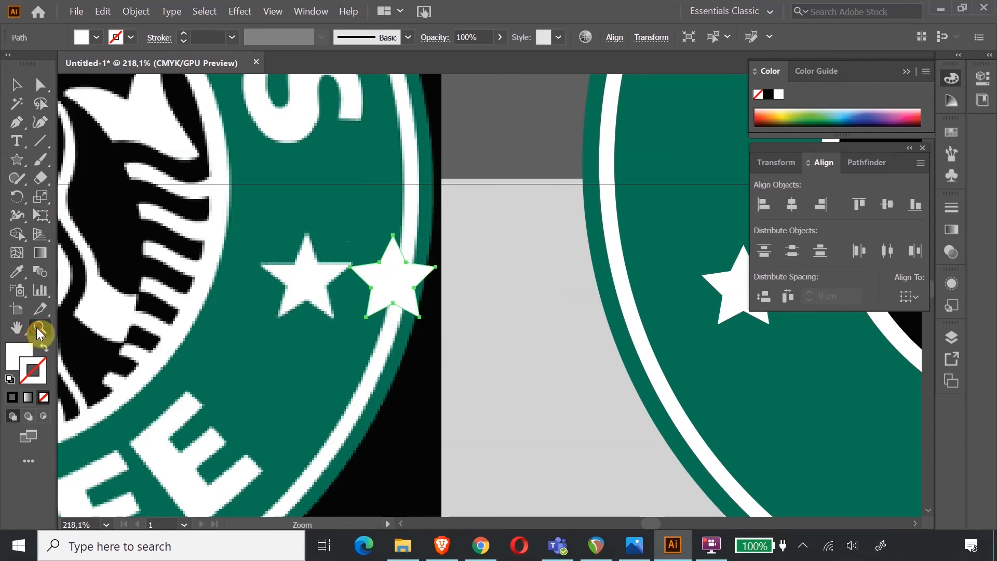
drag(252, 226, 562, 349)
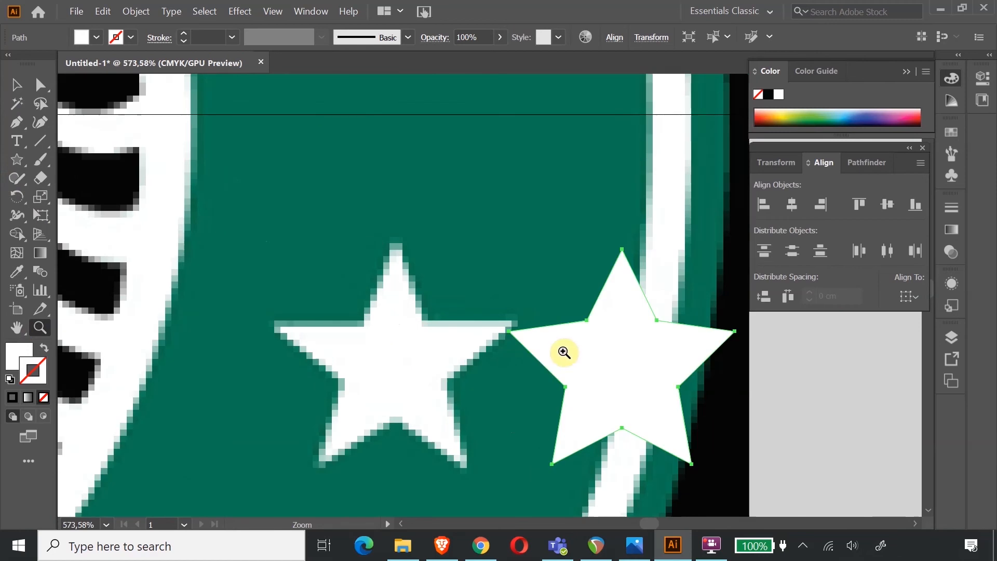
click(17, 84)
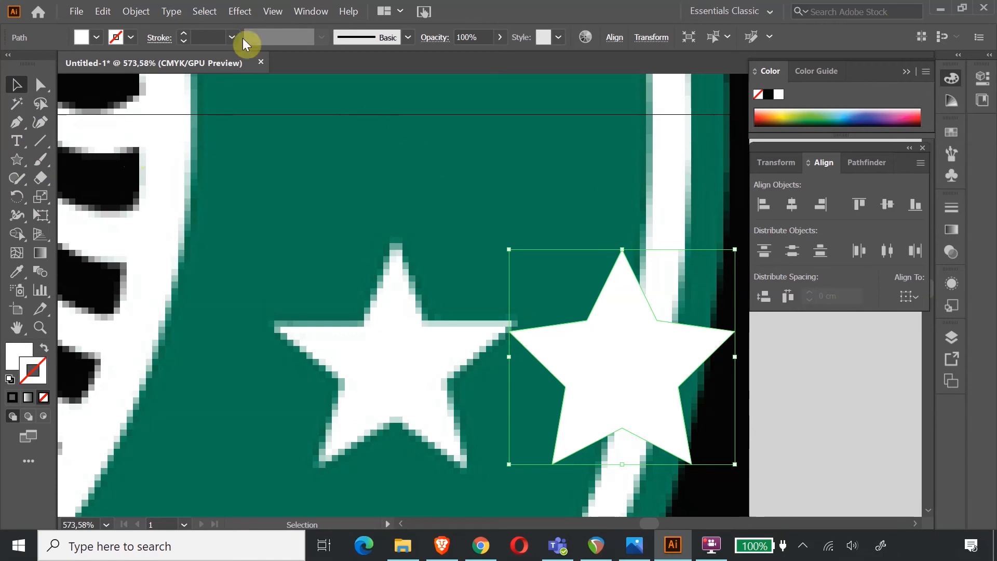
click(275, 12)
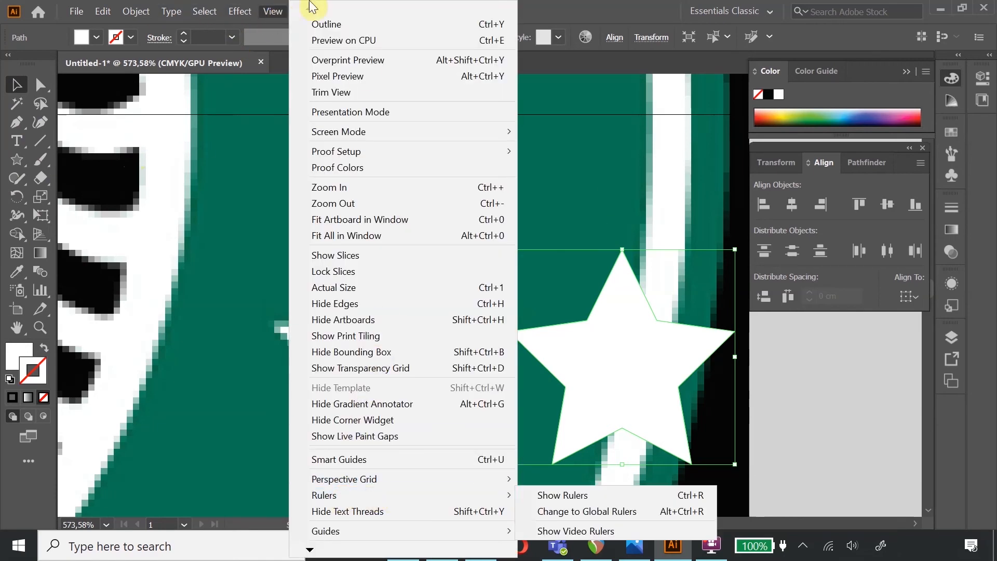
mouse_move(347, 496)
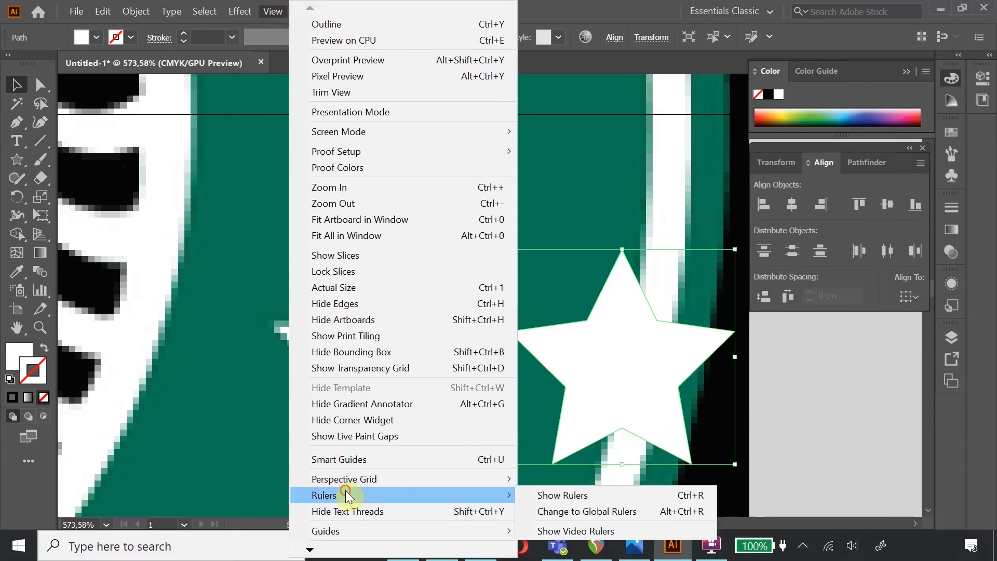
click(554, 496)
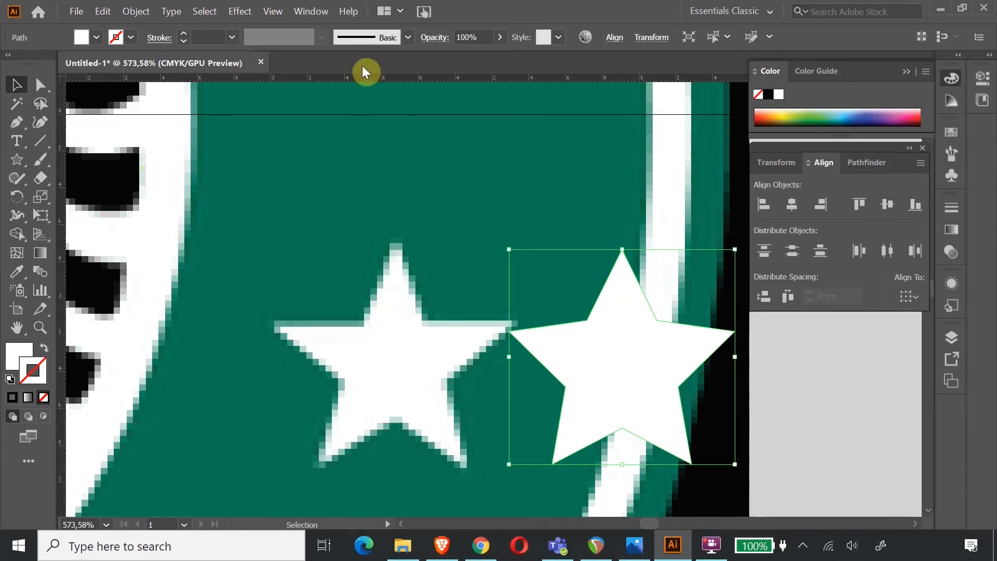
drag(357, 80, 392, 316)
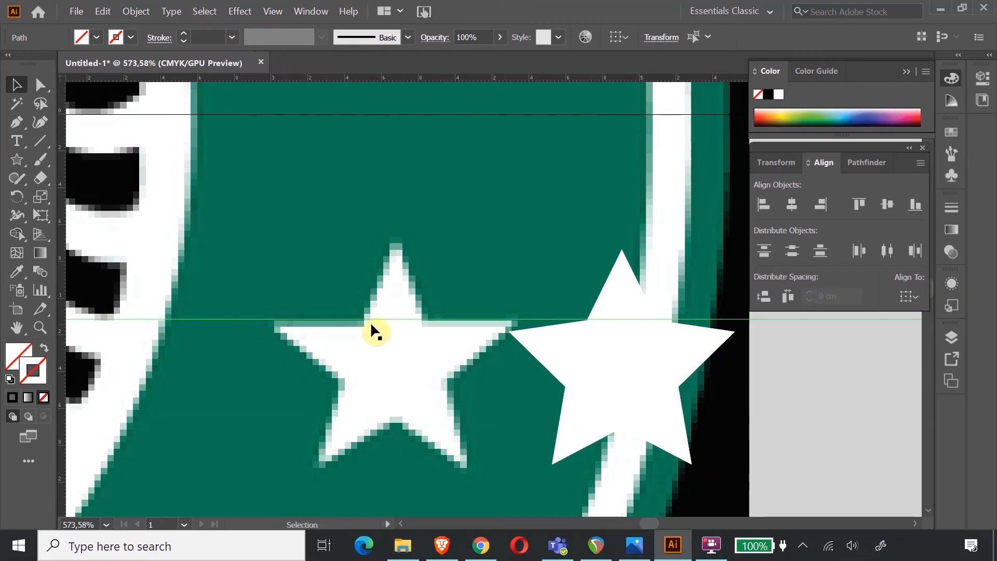
Step: Move the new star's arm tips onto the guide and lower its two upper inner anchor points to the guide
drag(572, 367, 577, 358)
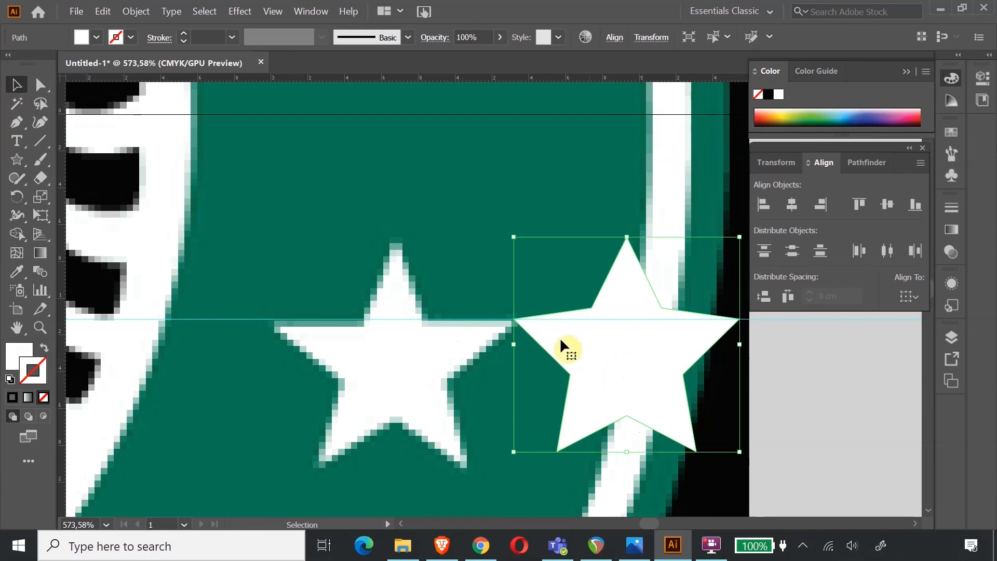
drag(650, 522, 651, 526)
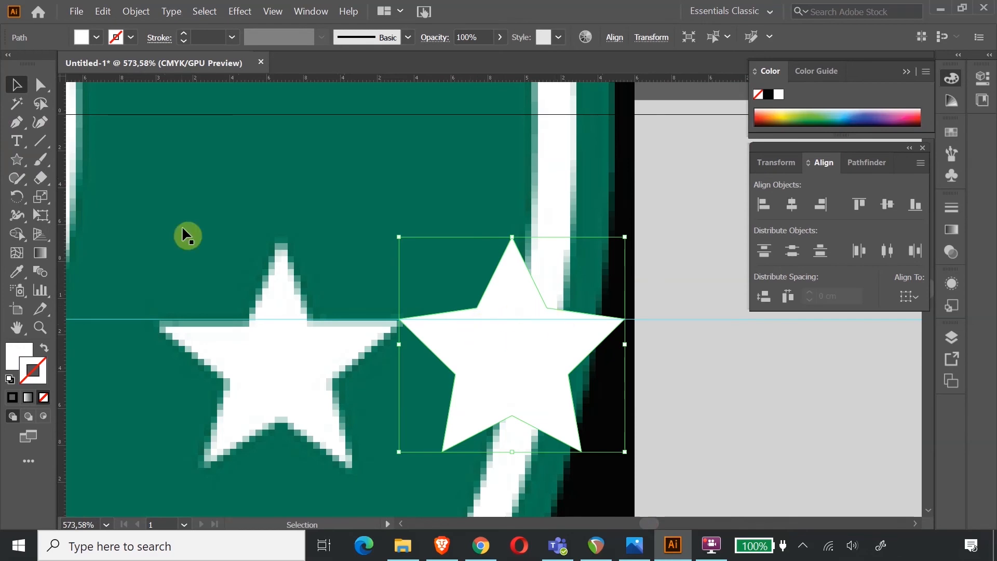
click(41, 87)
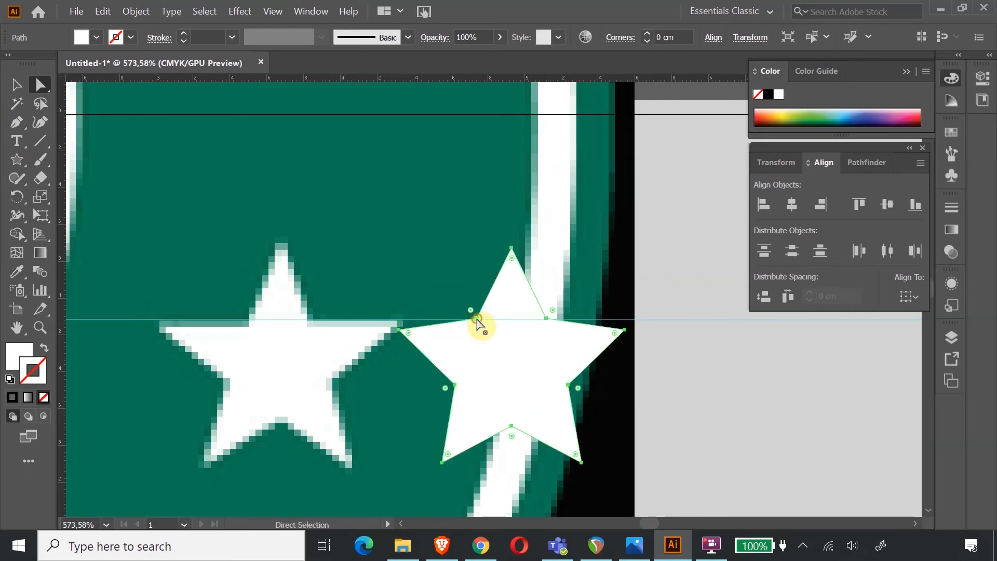
key(ctrl)
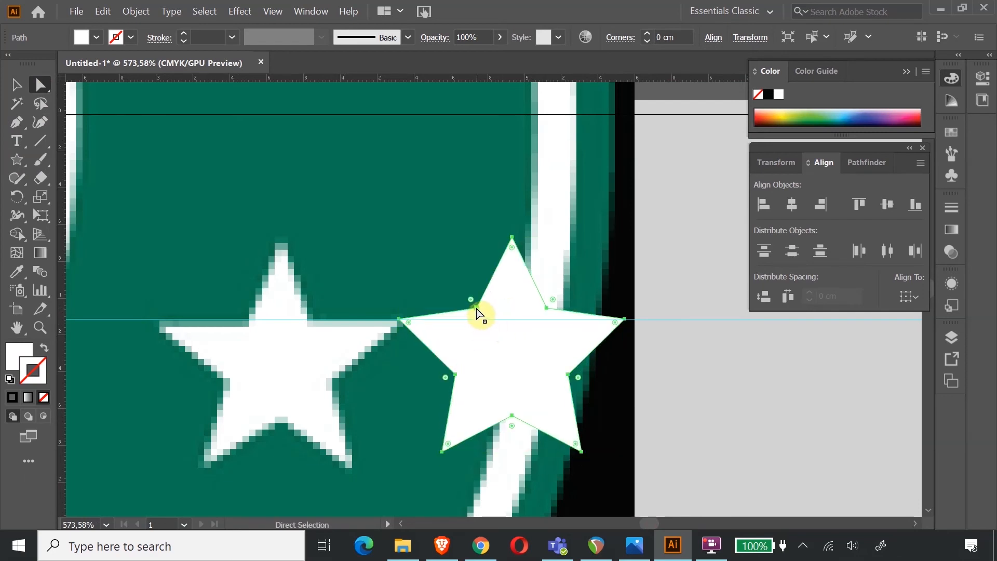
click(476, 310)
drag(469, 322, 473, 319)
drag(547, 310, 550, 319)
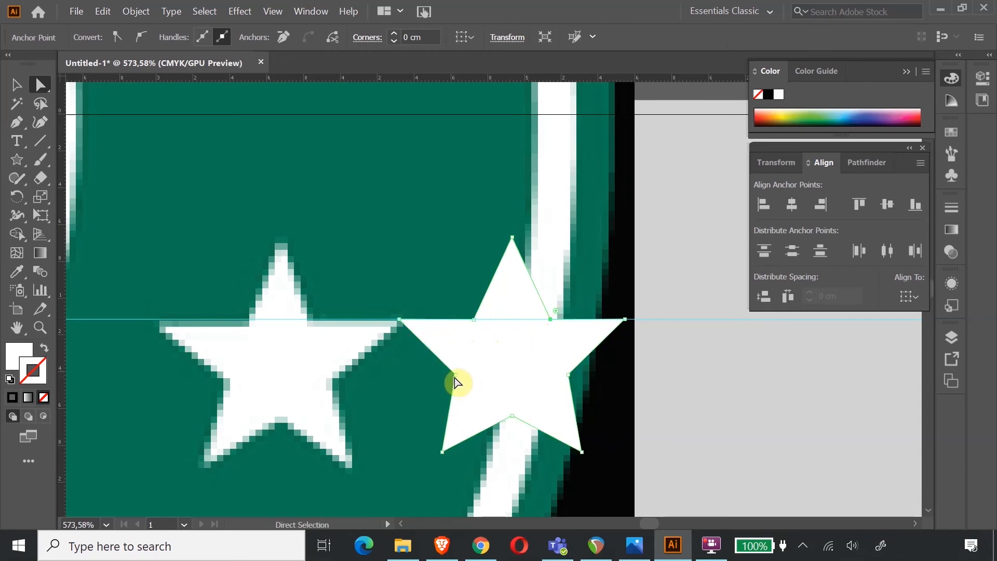
Step: Pull the new star's left and bottom inner anchor points slightly inward and move the star farther right from the reference star
drag(455, 377, 461, 374)
drag(512, 416, 515, 405)
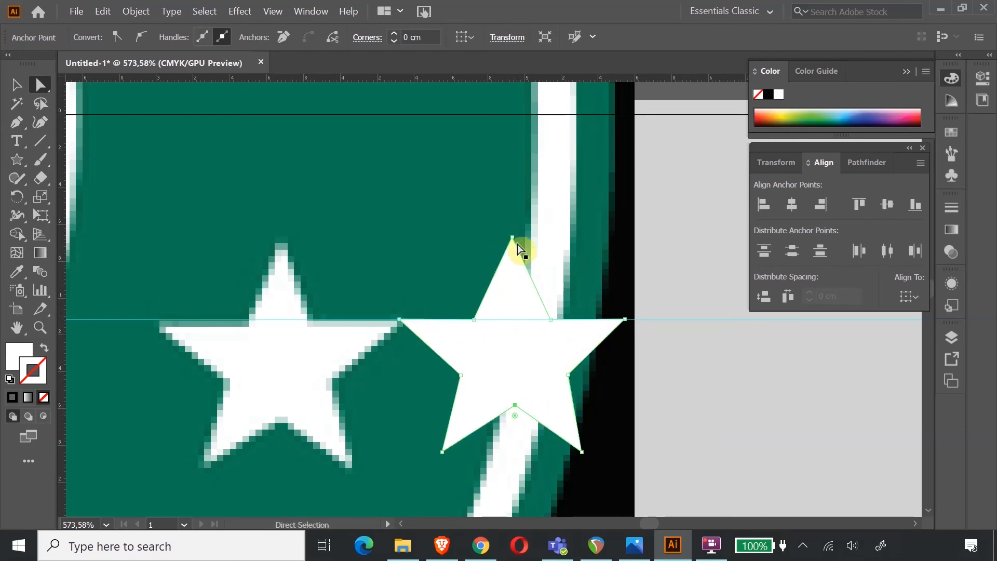
click(16, 84)
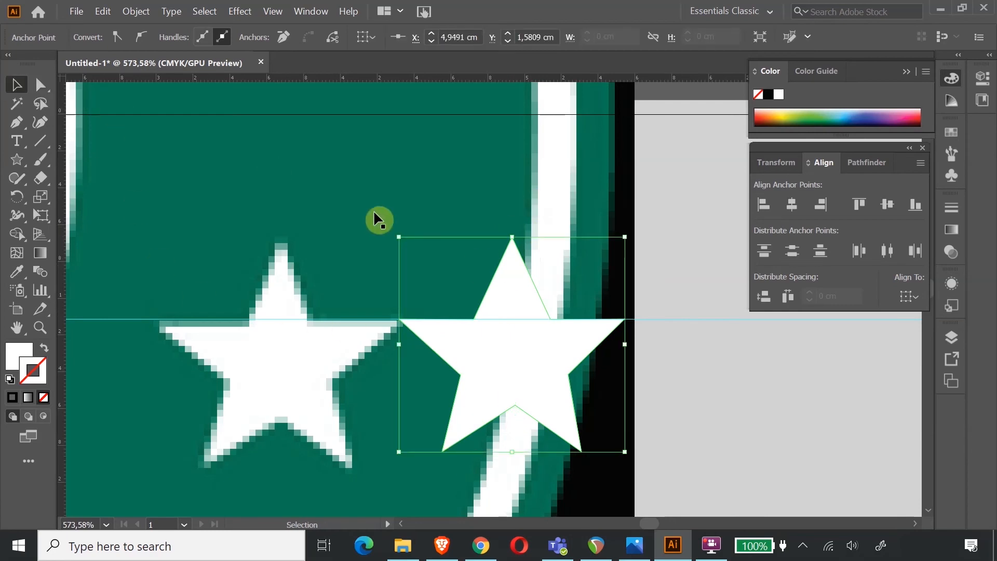
scroll(373, 213, down, 2)
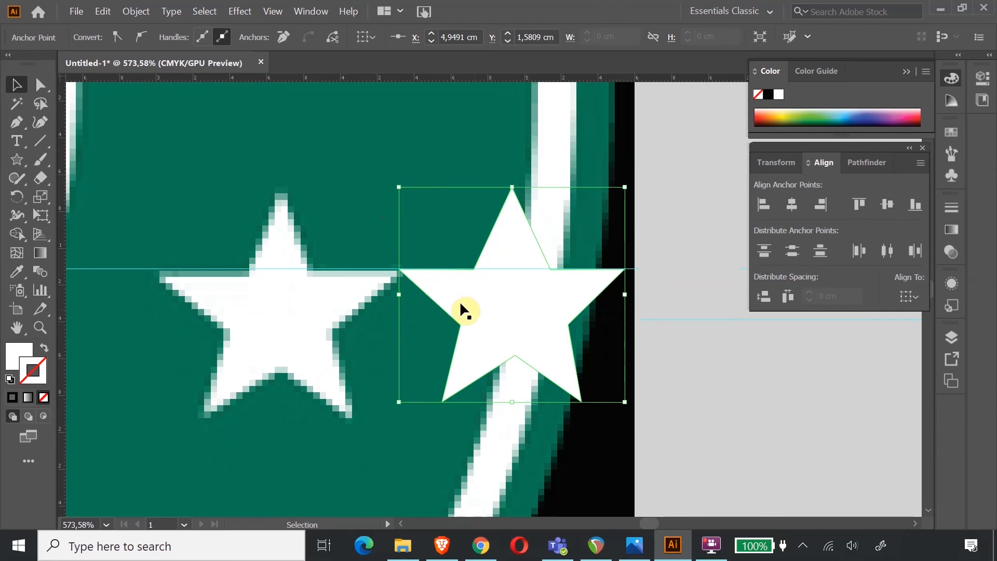
drag(490, 304, 609, 313)
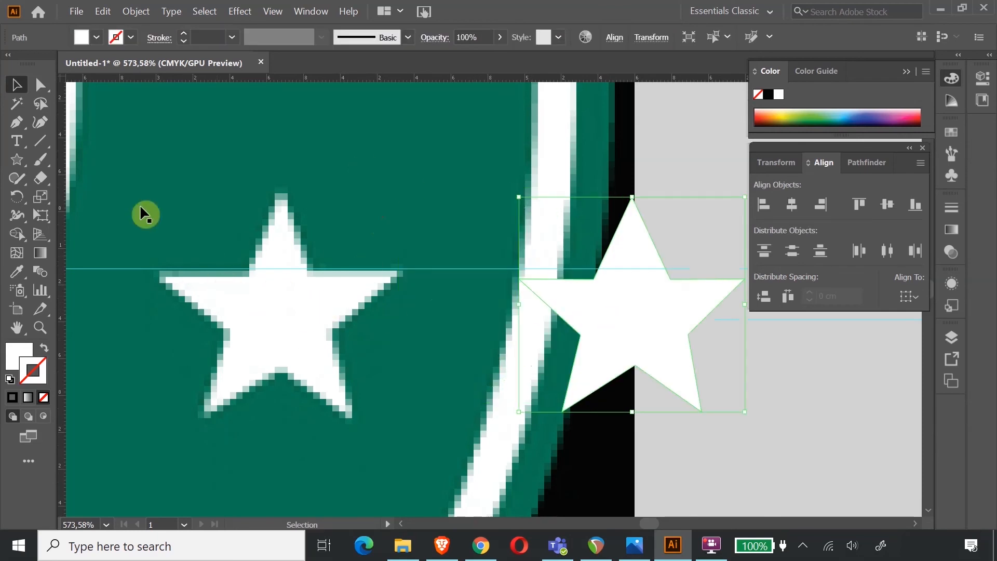
Step: Trace the reference logo's right-hand star with the Pen tool as a closed white path with ten anchor points
click(17, 124)
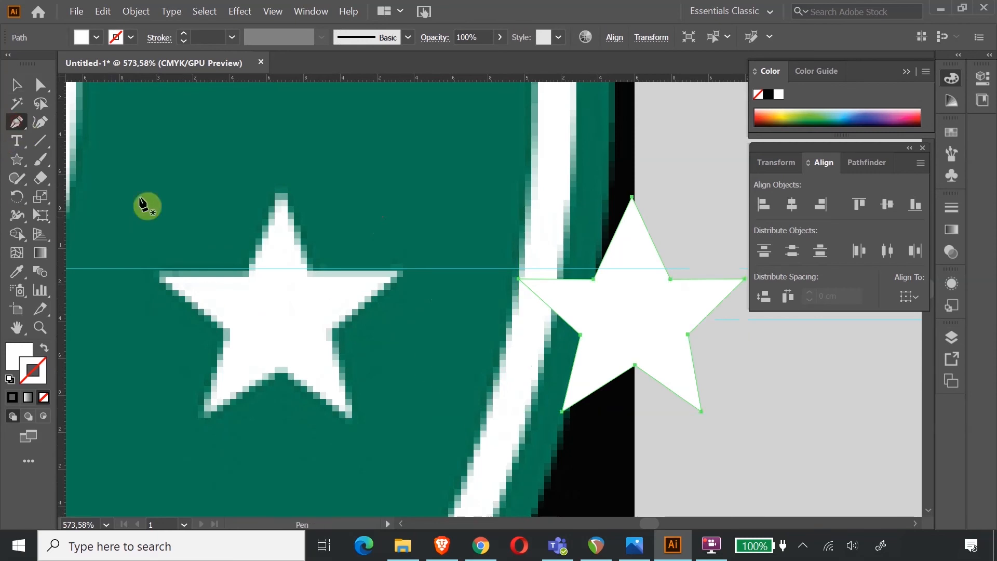
click(155, 269)
click(251, 268)
click(281, 185)
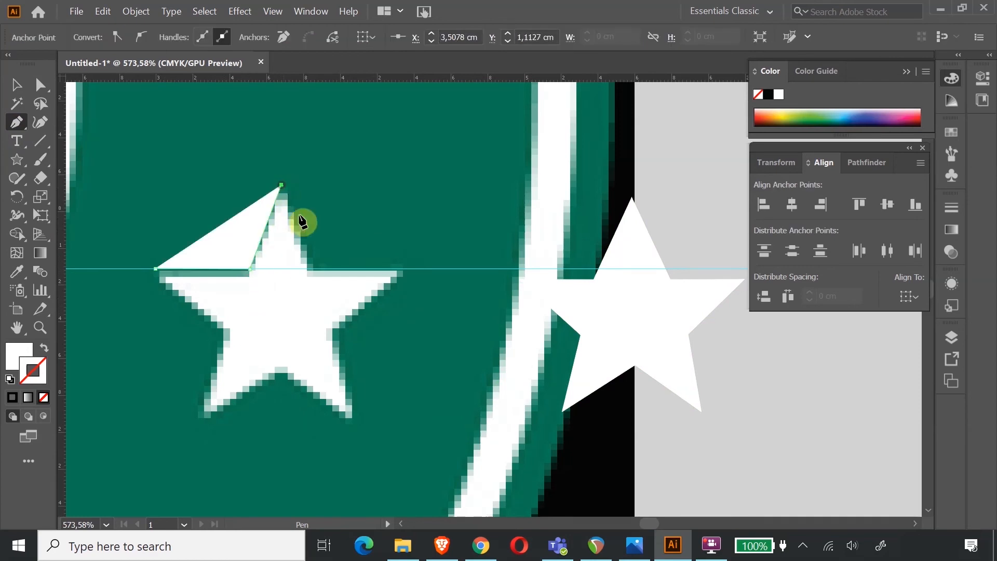
click(309, 269)
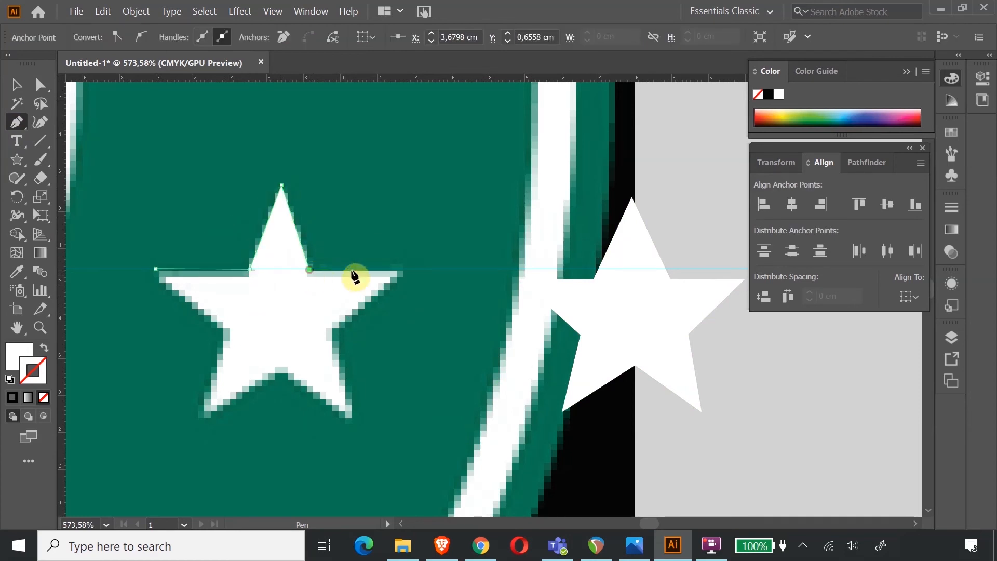
click(330, 335)
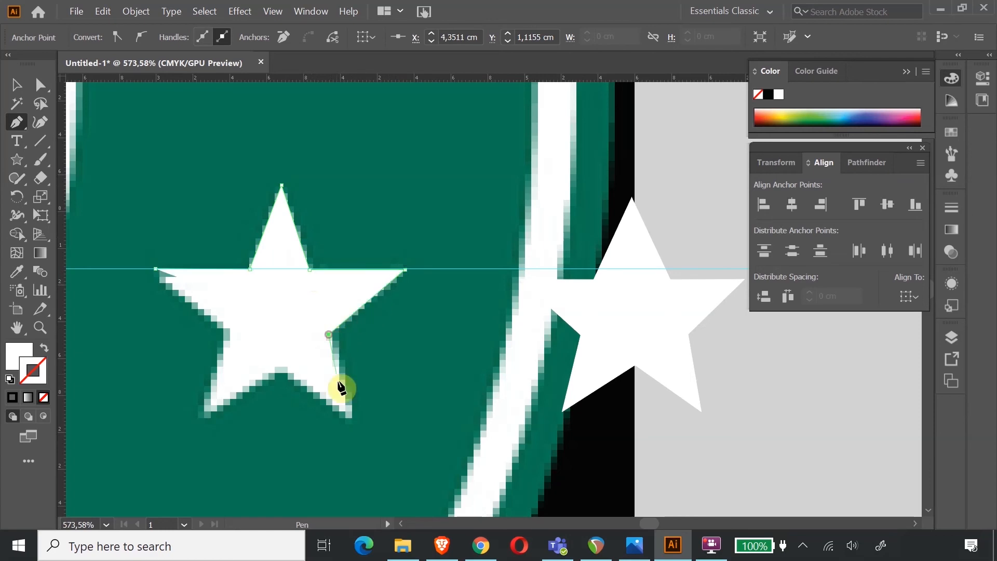
click(360, 429)
click(278, 368)
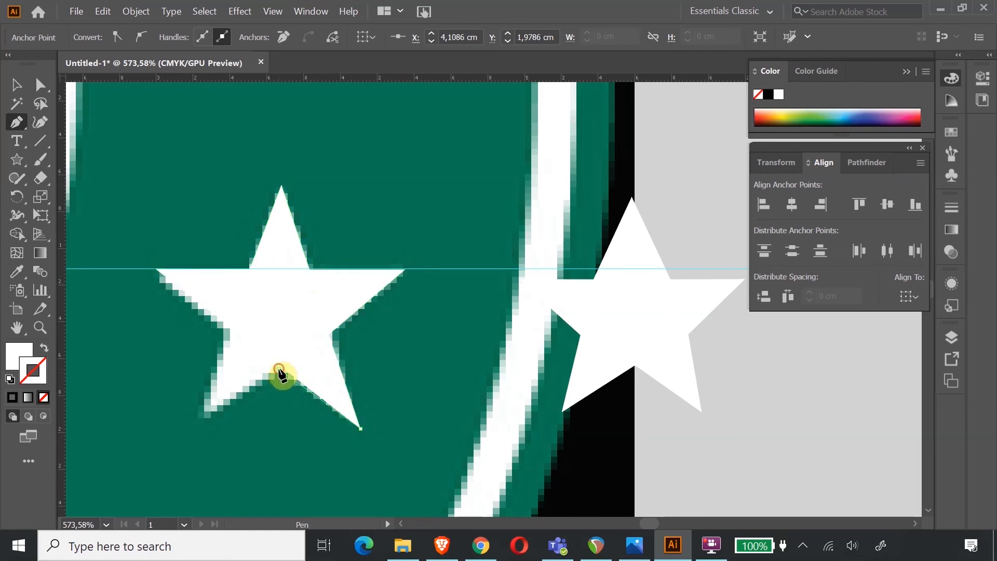
click(194, 425)
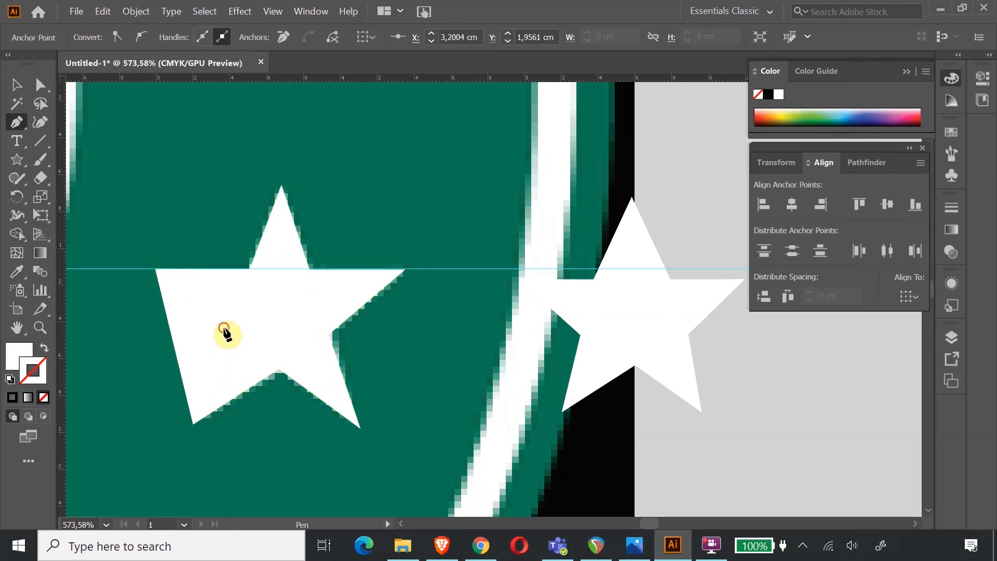
click(224, 328)
drag(155, 269, 163, 273)
Step: Move the traced ten-point star off the reference image onto the gray area right of the earlier white star
click(13, 88)
drag(292, 392, 844, 455)
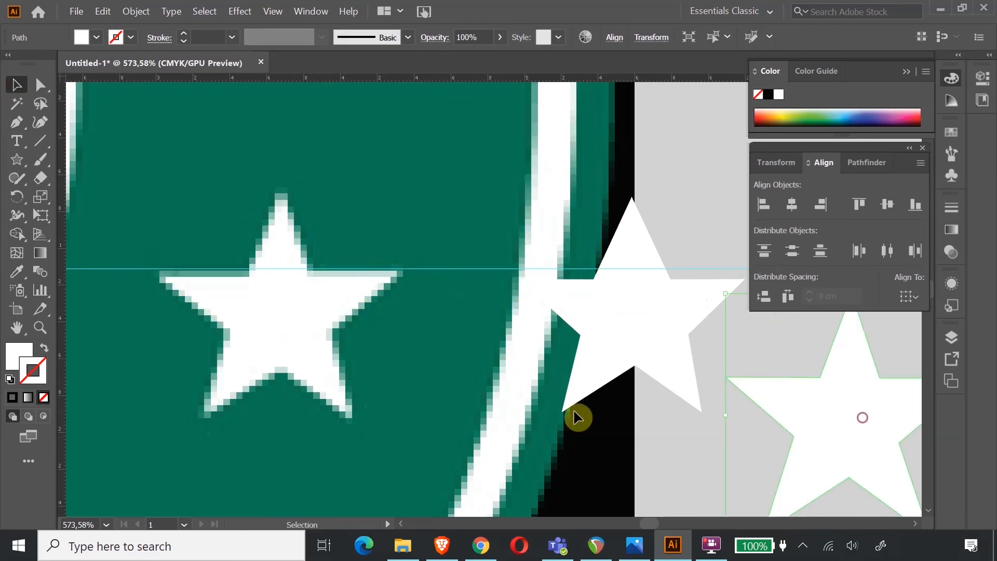
drag(646, 520, 646, 518)
key(ctrl+minus)
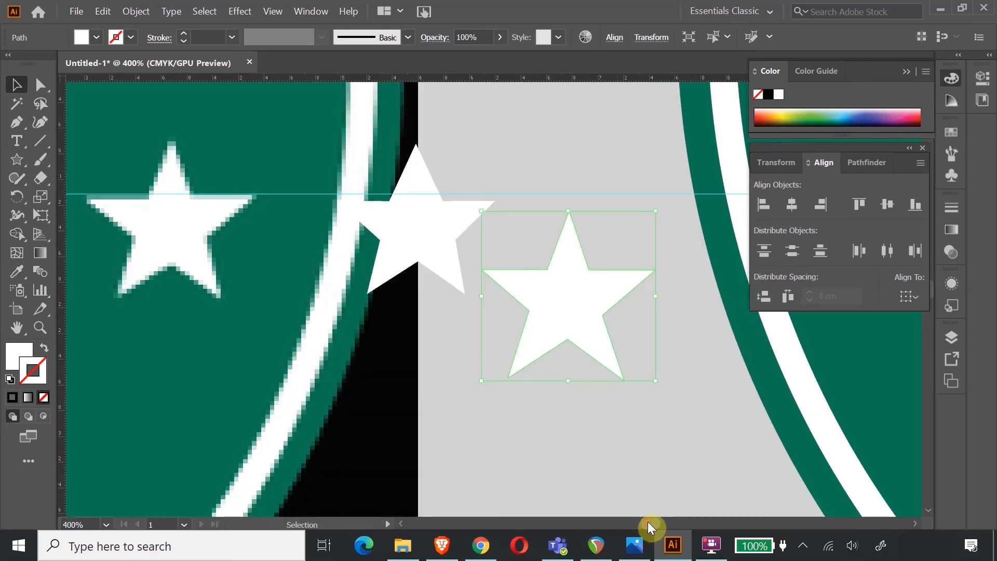
Step: Draw a closed five-point Pen path with crossing lines over the reference star's tips and move it below the reference star
click(16, 122)
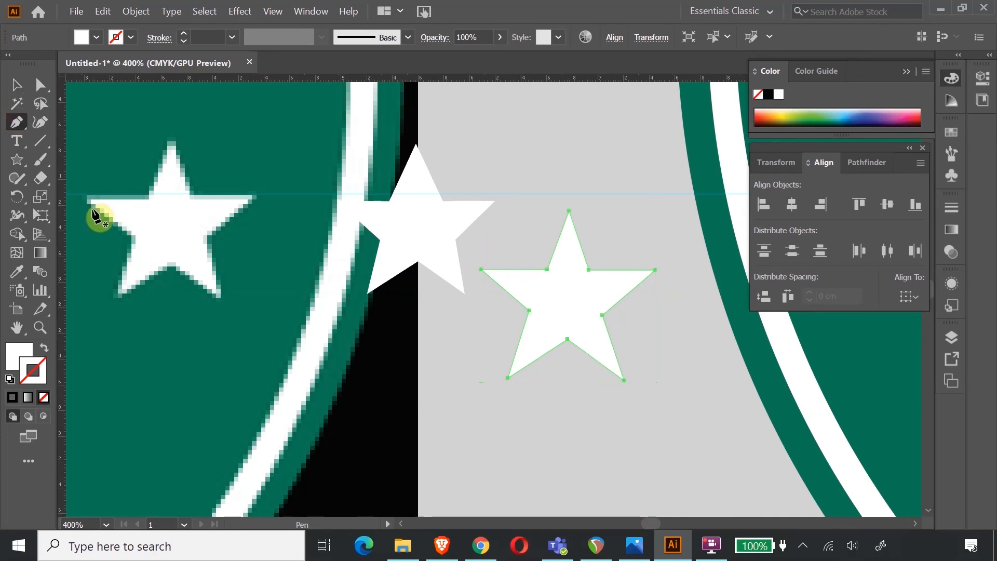
click(81, 195)
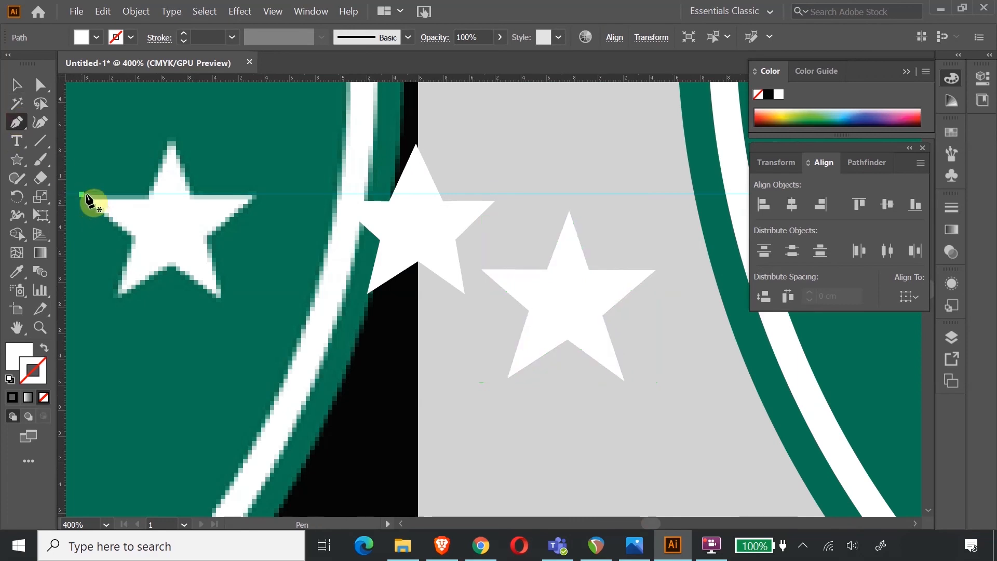
click(253, 197)
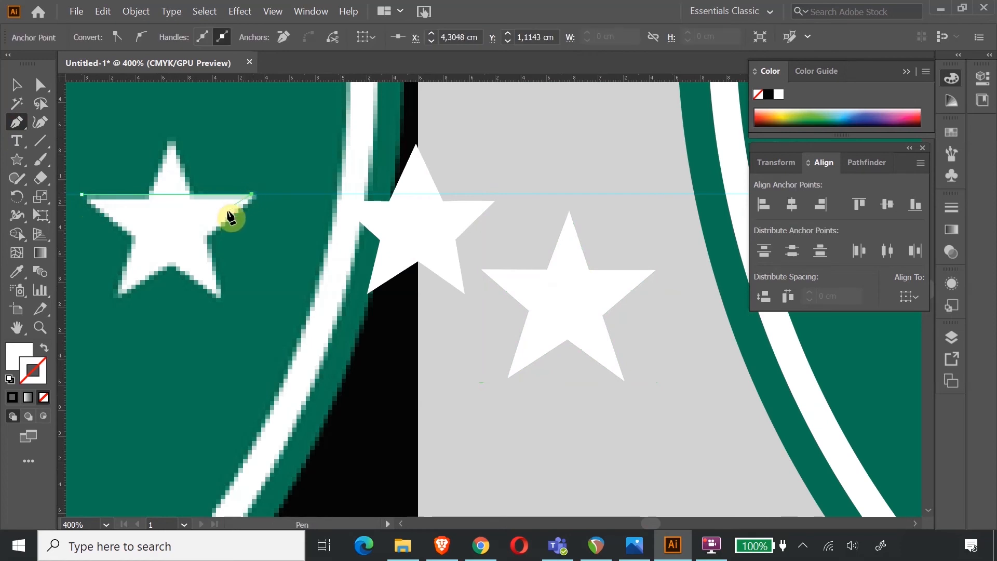
click(116, 300)
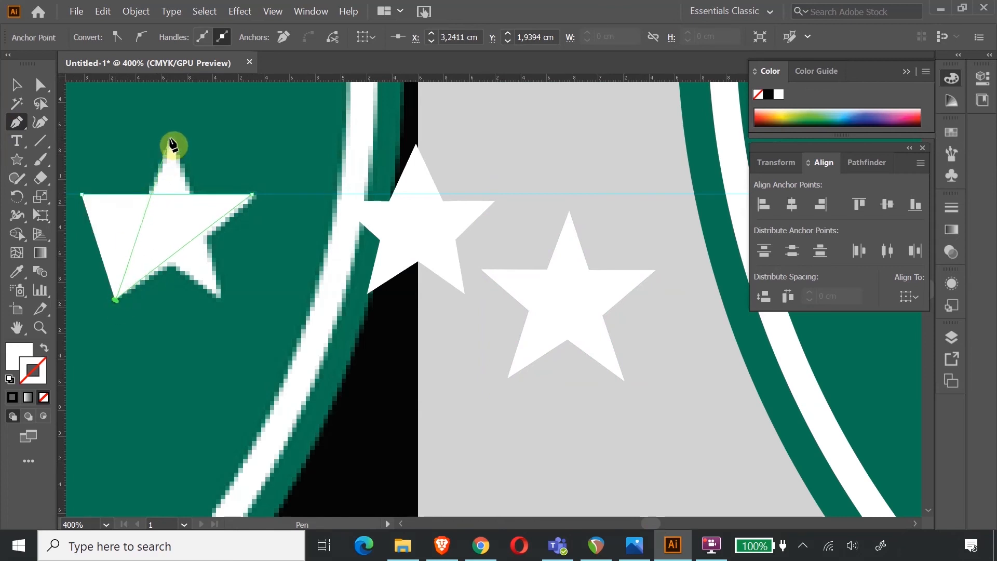
click(170, 138)
click(221, 299)
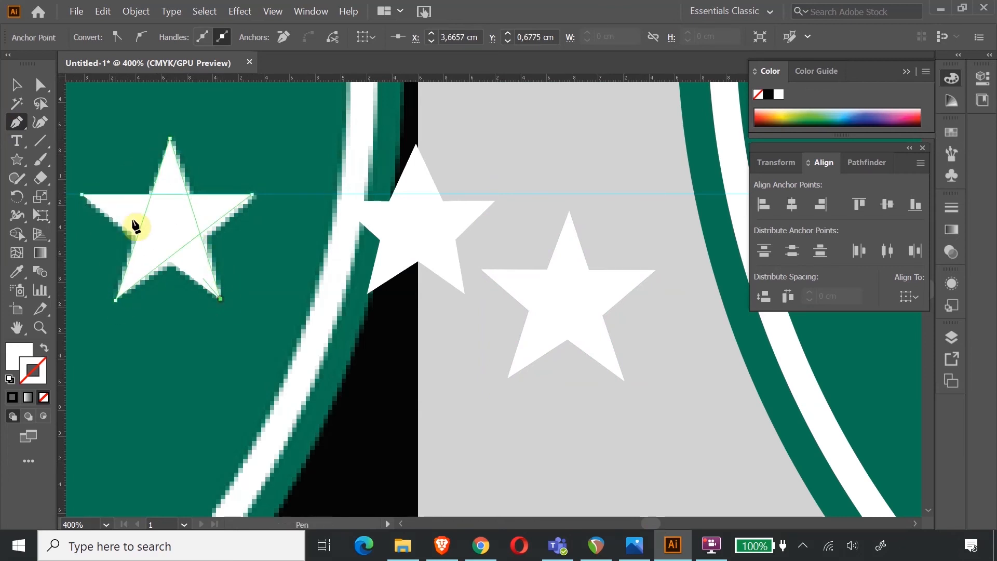
click(83, 196)
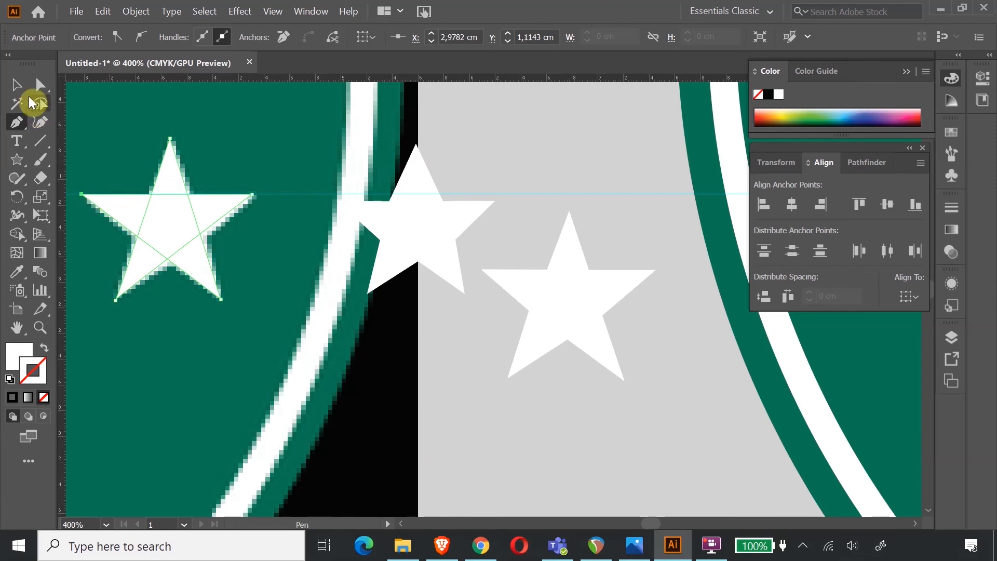
click(16, 84)
drag(152, 230, 270, 378)
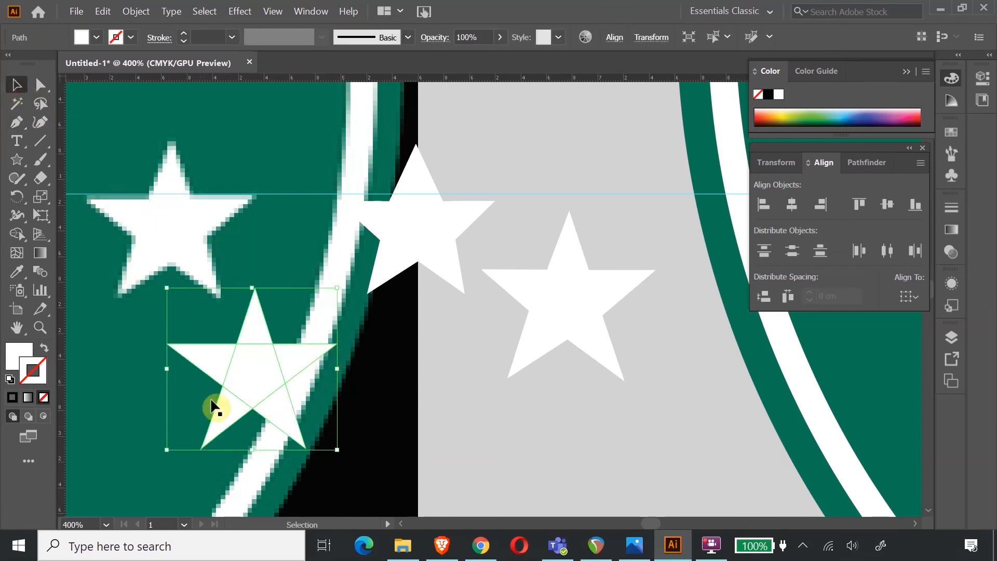
Step: Apply the default white fill and black stroke to the crossed-line star and place a copy to its right
click(408, 208)
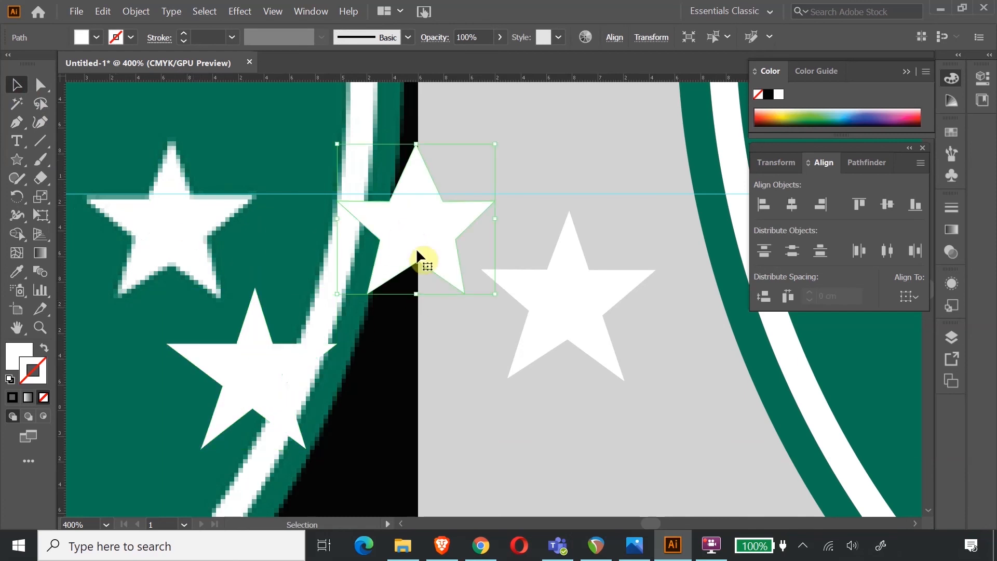
click(278, 378)
click(9, 381)
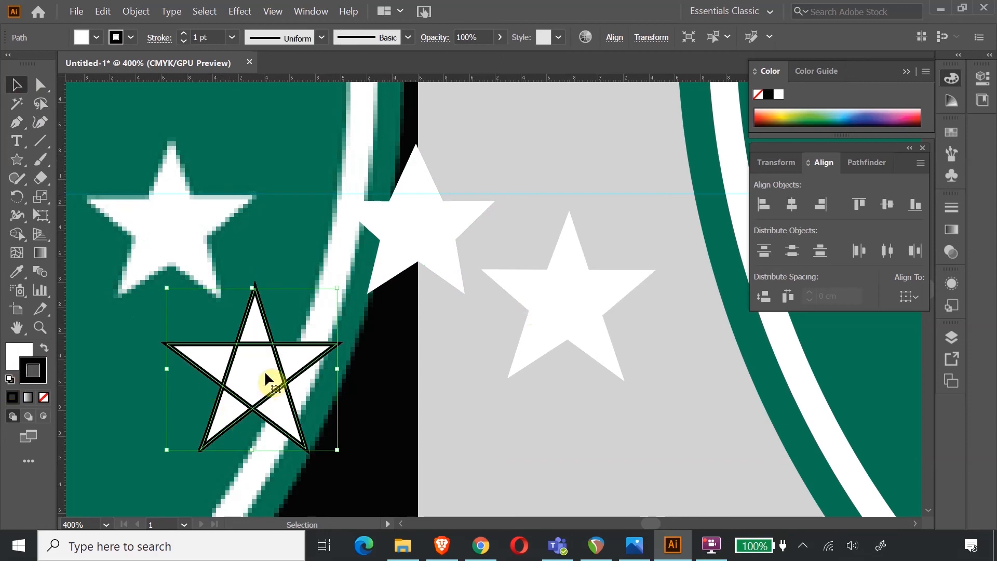
key(ctrl+c)
key(ctrl+v)
drag(488, 319, 548, 446)
drag(496, 390, 372, 356)
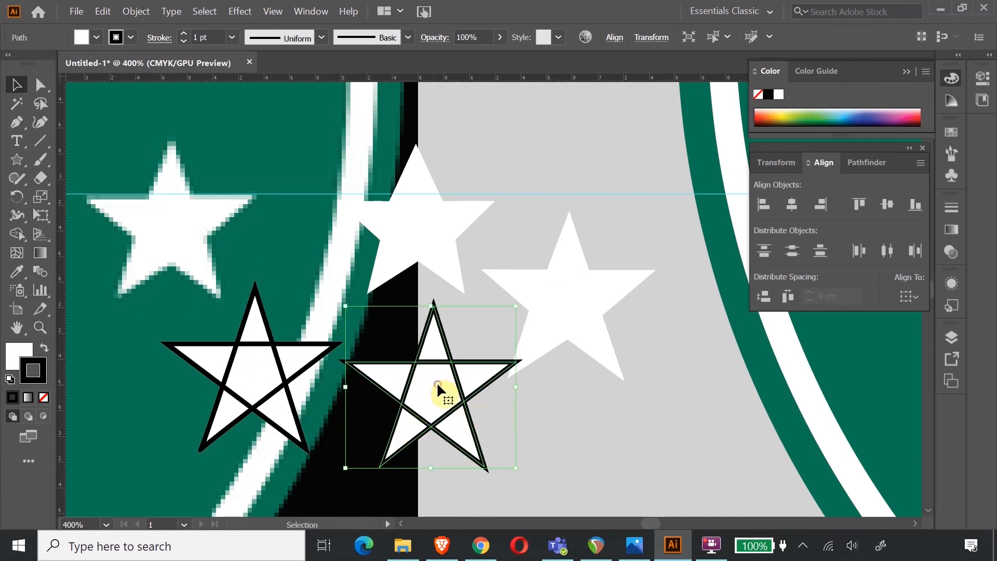
Step: Unite the copied star into a single outline, move it onto the gray area, and shift the original beneath the reference star
click(861, 162)
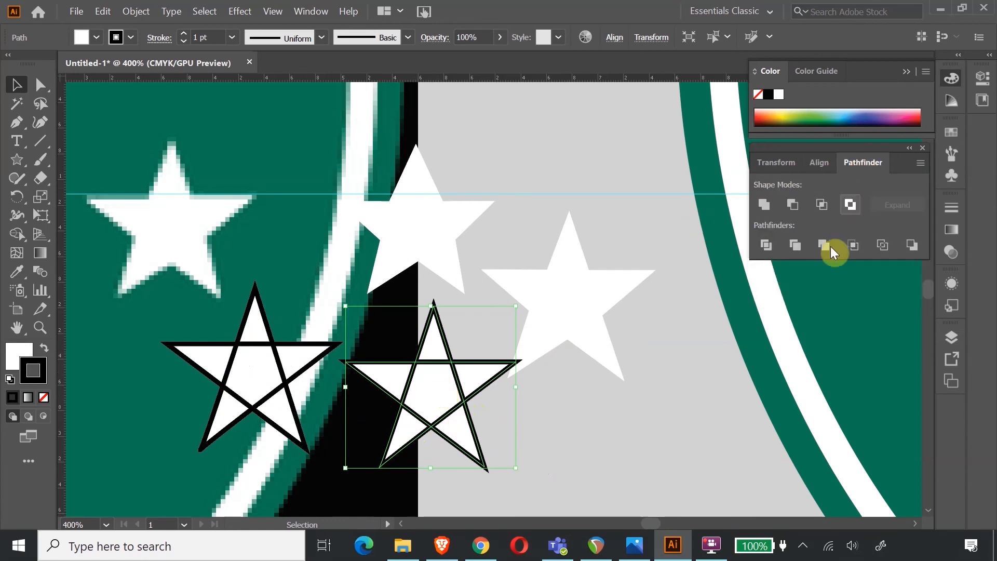
click(765, 205)
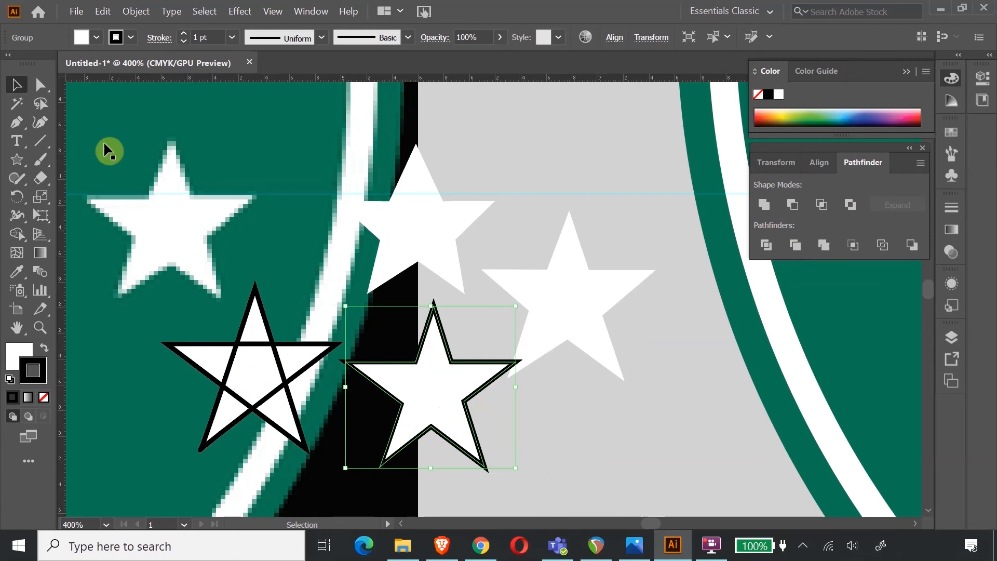
drag(453, 419, 536, 463)
drag(276, 401, 201, 420)
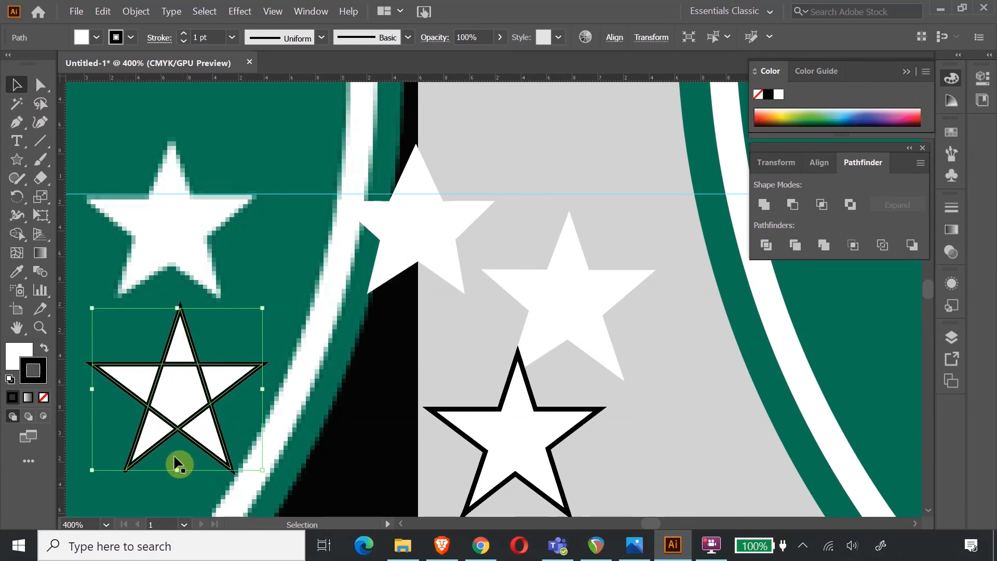
click(159, 219)
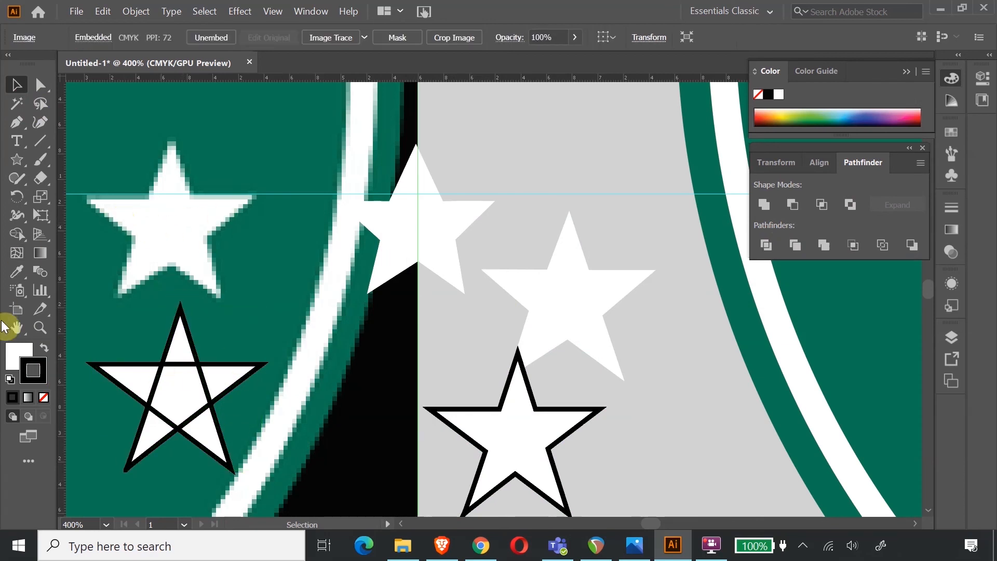
click(44, 317)
drag(107, 151, 124, 340)
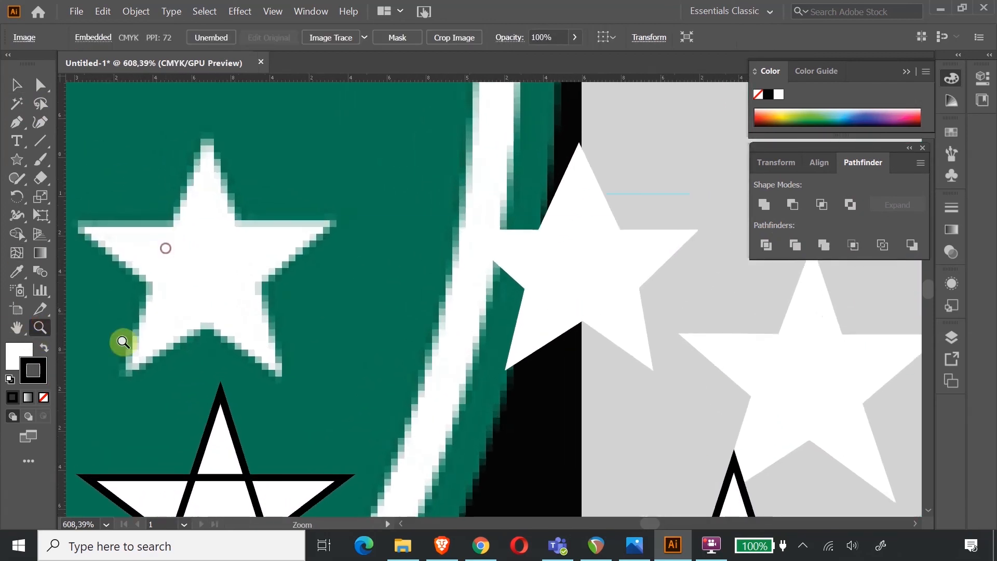
click(17, 84)
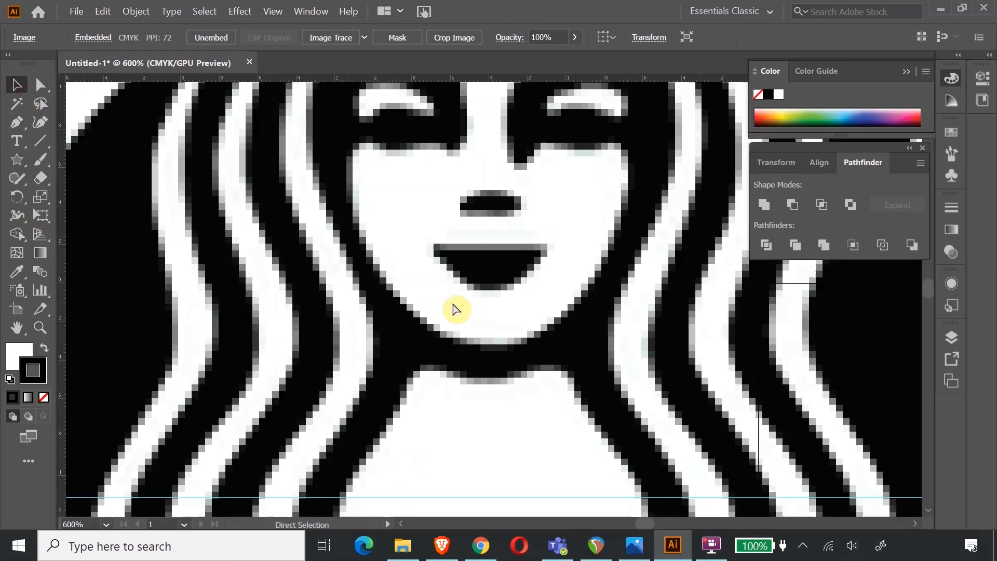
Step: Delete the crossed-line star and the two plain white stars beside the reference logo, then select the united outlined star
scroll(451, 306, down, 8)
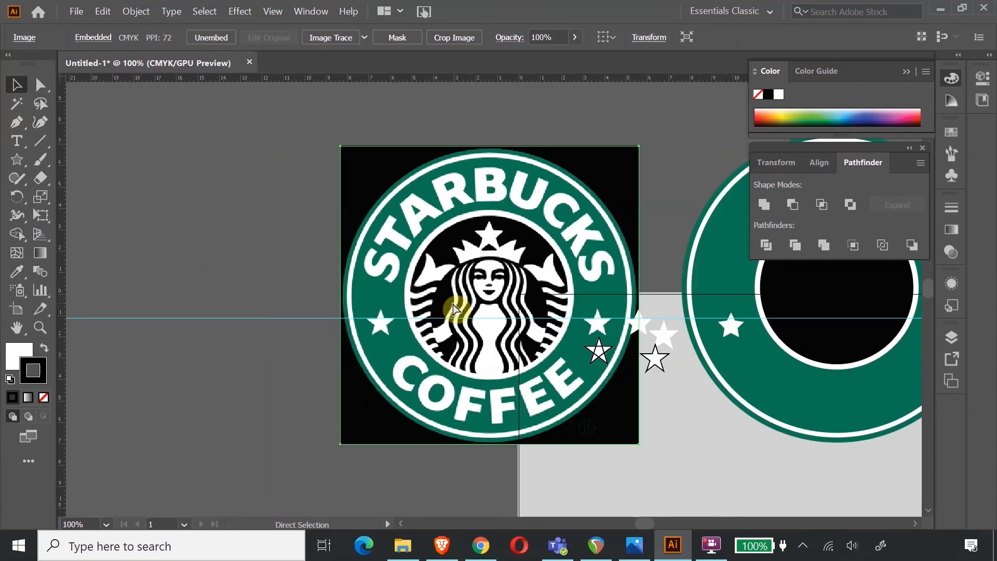
scroll(453, 308, down, 1)
click(40, 327)
click(16, 84)
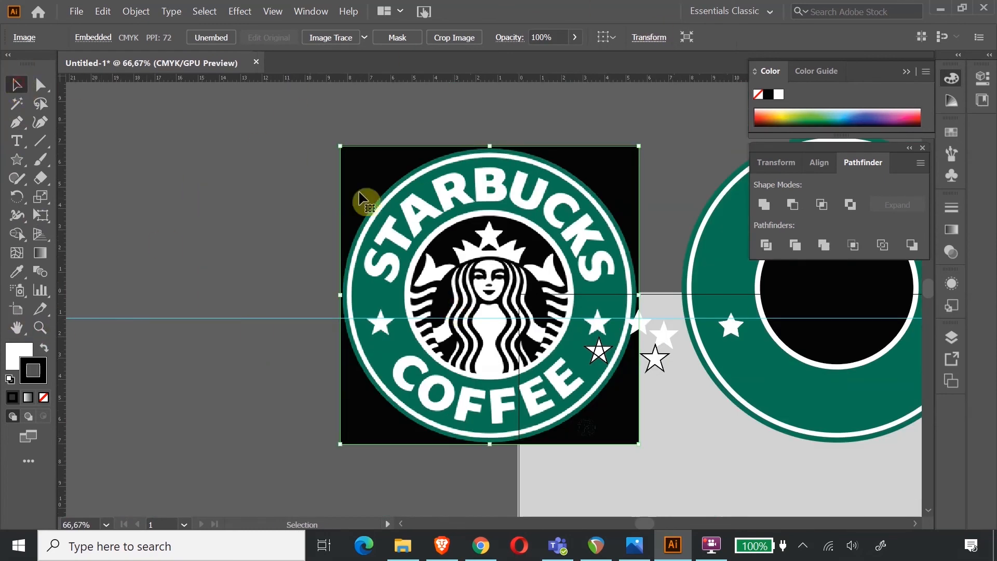
click(599, 349)
key(Delete)
click(625, 324)
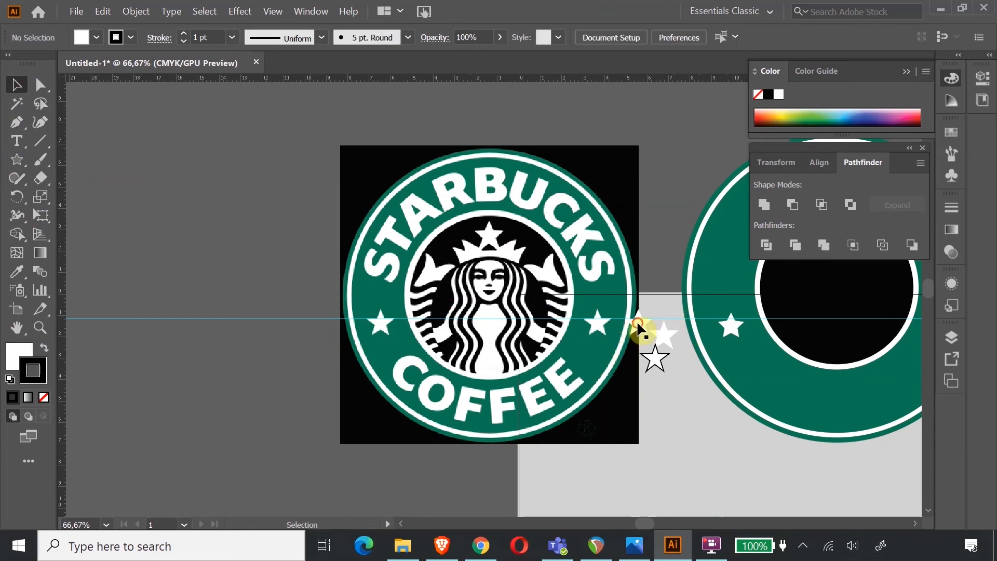
click(654, 363)
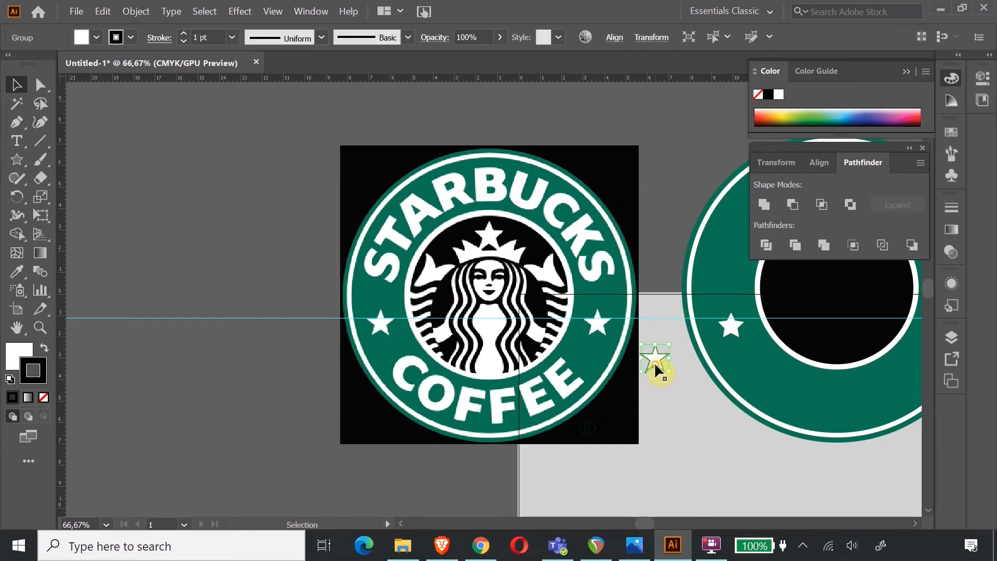
Step: Draw a large five-pointed star with the Star tool below the reference logo and move it onto the artboard
click(15, 167)
scroll(638, 367, down, 3)
drag(603, 355, 651, 430)
click(29, 92)
drag(590, 361, 685, 405)
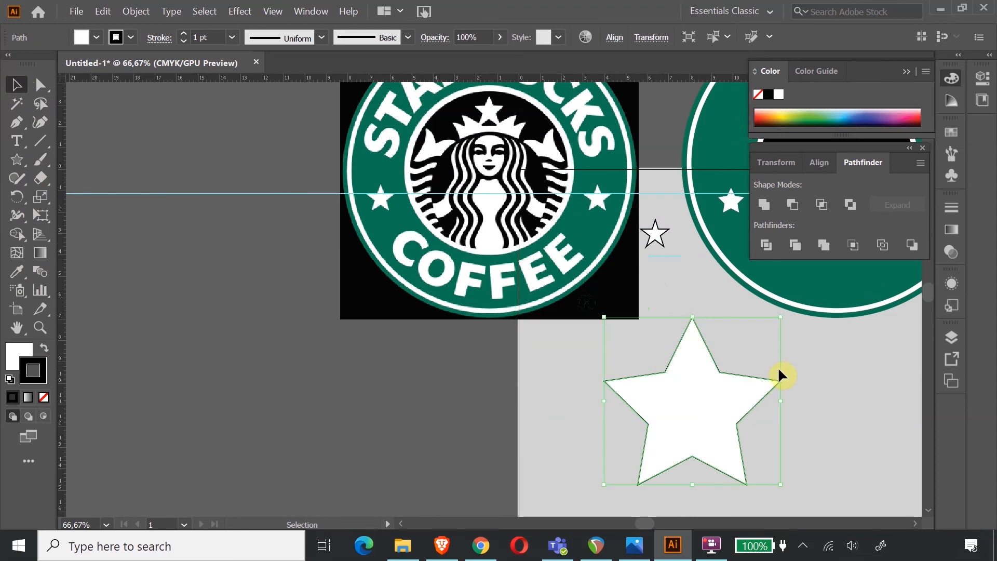
Step: Create a new layer at the top of the layer stack and name it "Coba bintang"
click(952, 338)
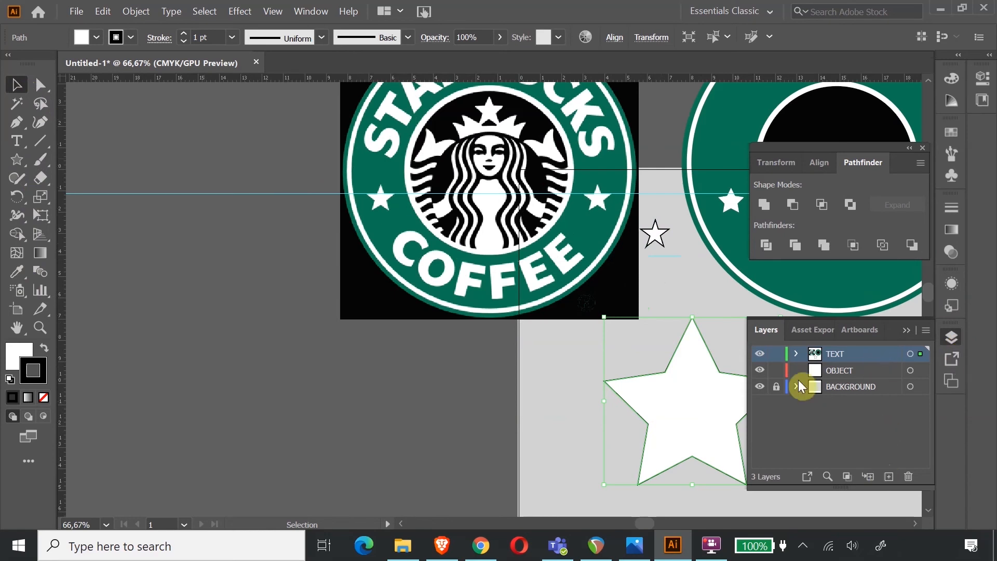
click(889, 476)
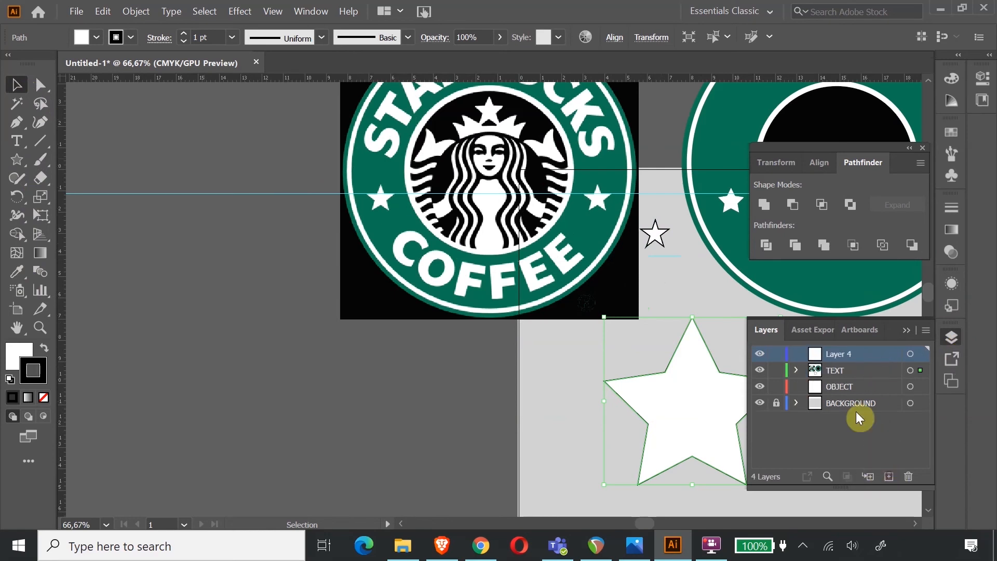
double_click(833, 353)
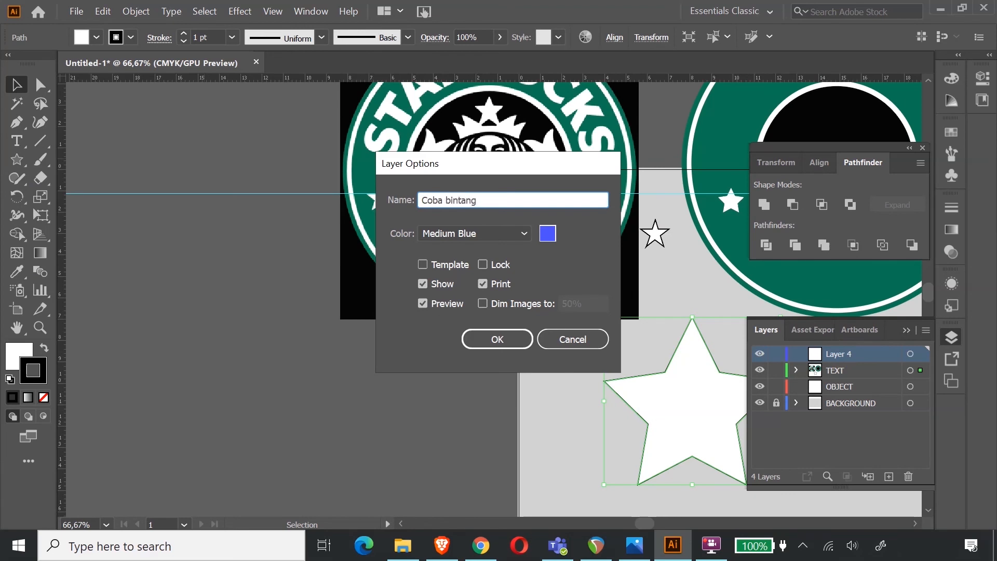
key(Return)
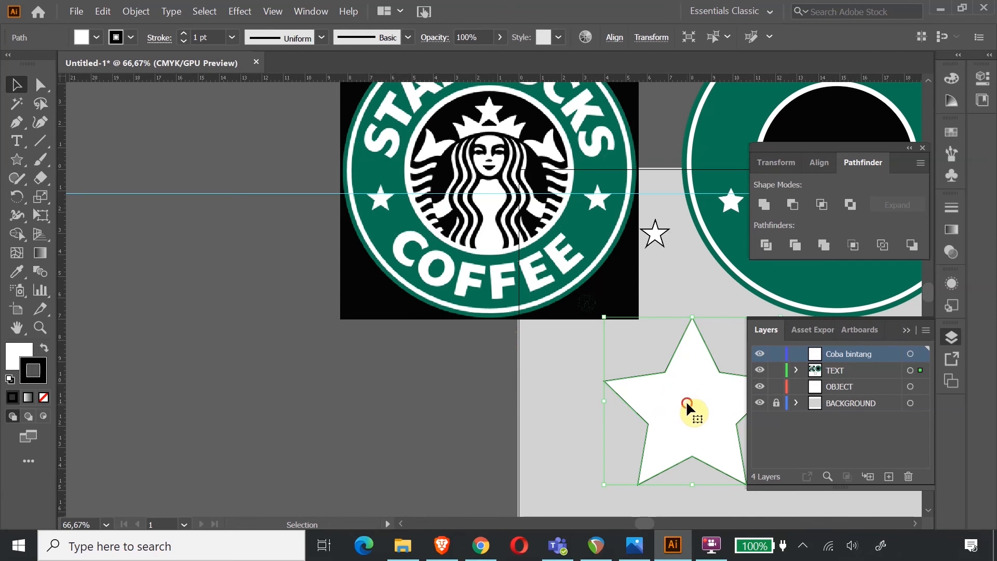
Step: Shift the large star left on the artboard and rename the TEXT layer as OBJECT
drag(687, 400, 624, 401)
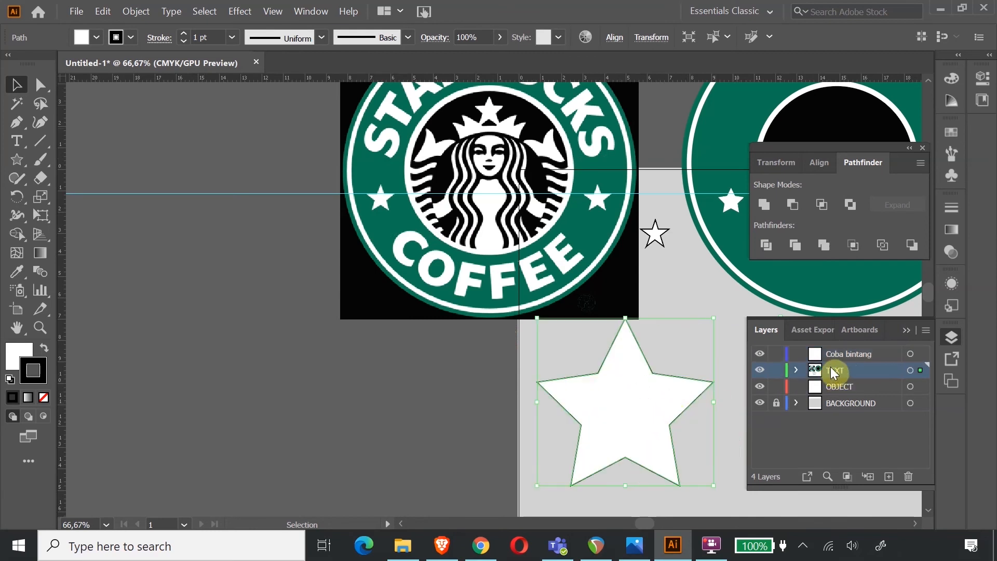
click(636, 383)
double_click(836, 370)
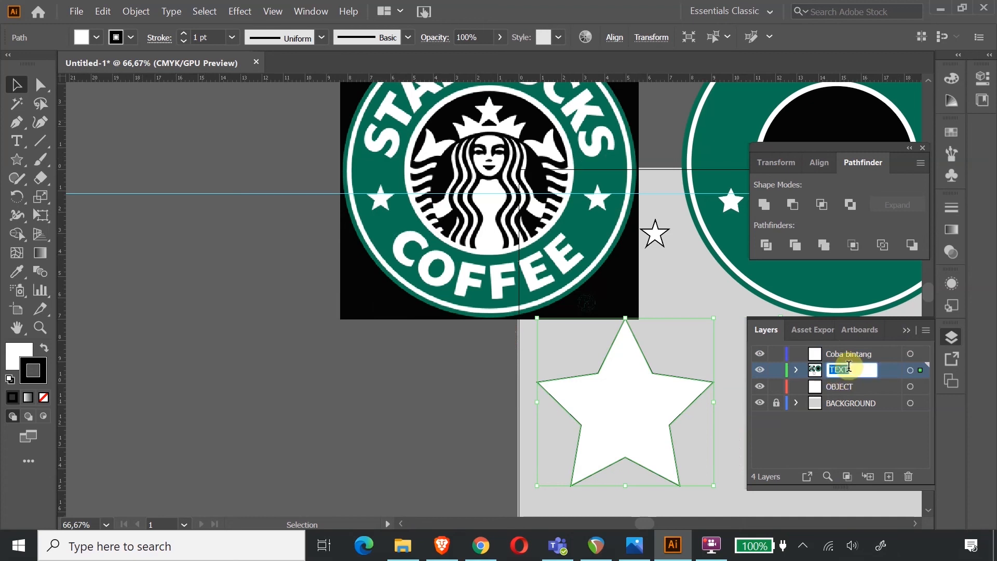
text(OBJECT)
Step: Rename the empty OBJECT layer as TEKS and place the OBJECT layer containing the artwork directly below it
click(837, 386)
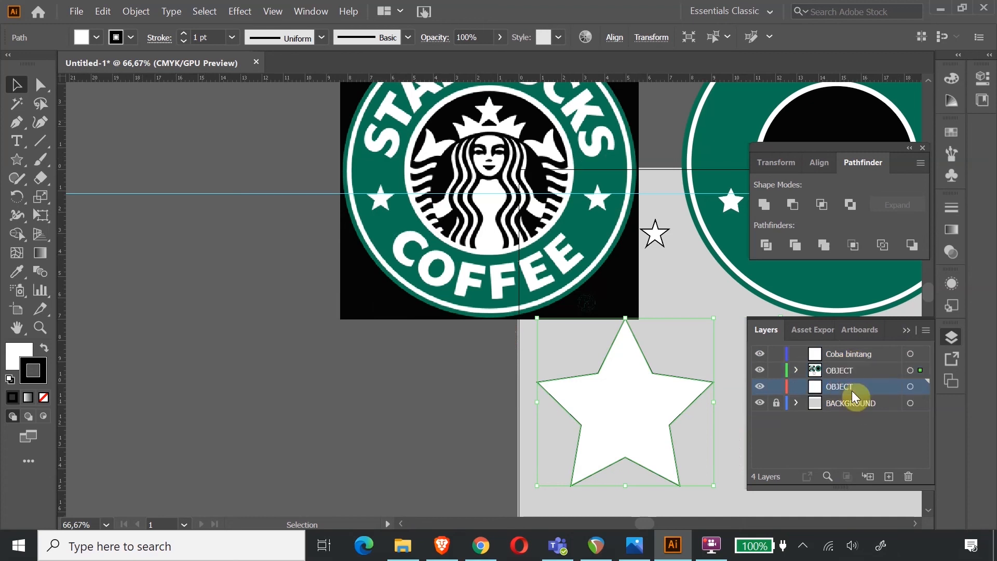
double_click(850, 387)
text(TEKS)
click(860, 434)
click(848, 374)
drag(845, 372, 848, 391)
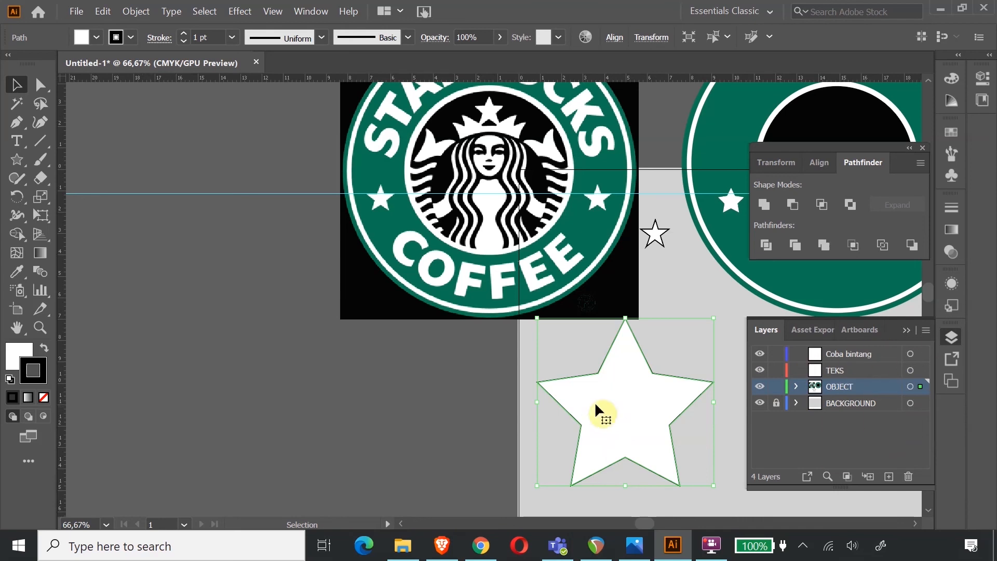
Step: Nudge the large star slightly left and up, and lock the OBJECT layer
click(283, 341)
drag(664, 421, 622, 409)
click(756, 390)
click(756, 393)
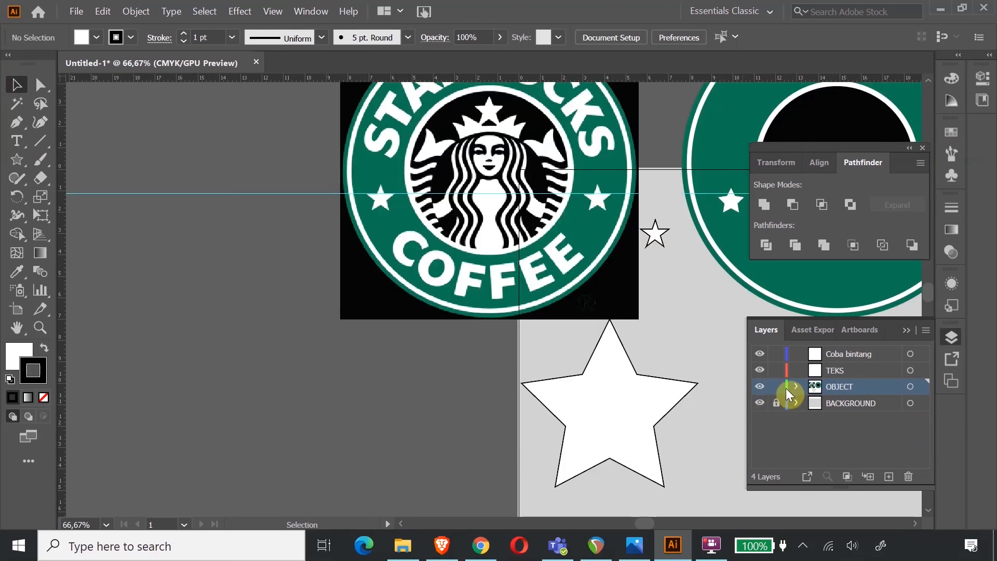
click(774, 389)
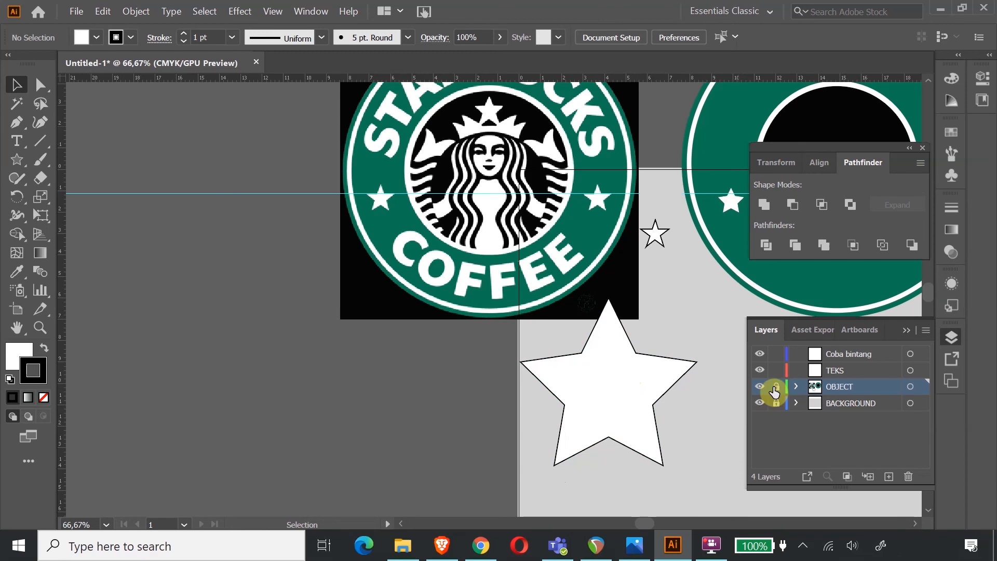
Step: Unlock the OBJECT layer, move the reference logo image left clear of the artboard, and lock the layer again
click(857, 353)
click(40, 327)
drag(574, 301, 584, 303)
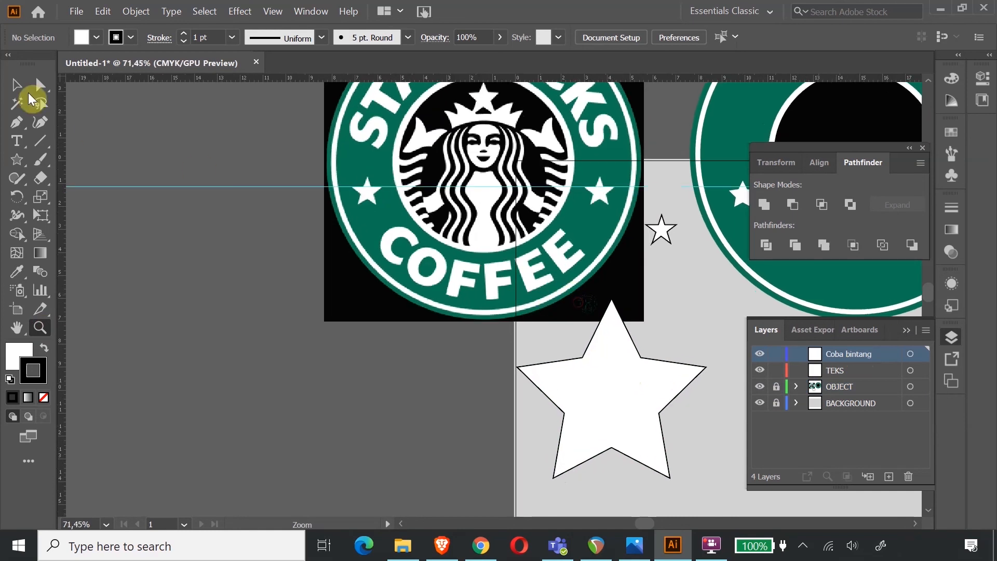
click(23, 89)
click(776, 387)
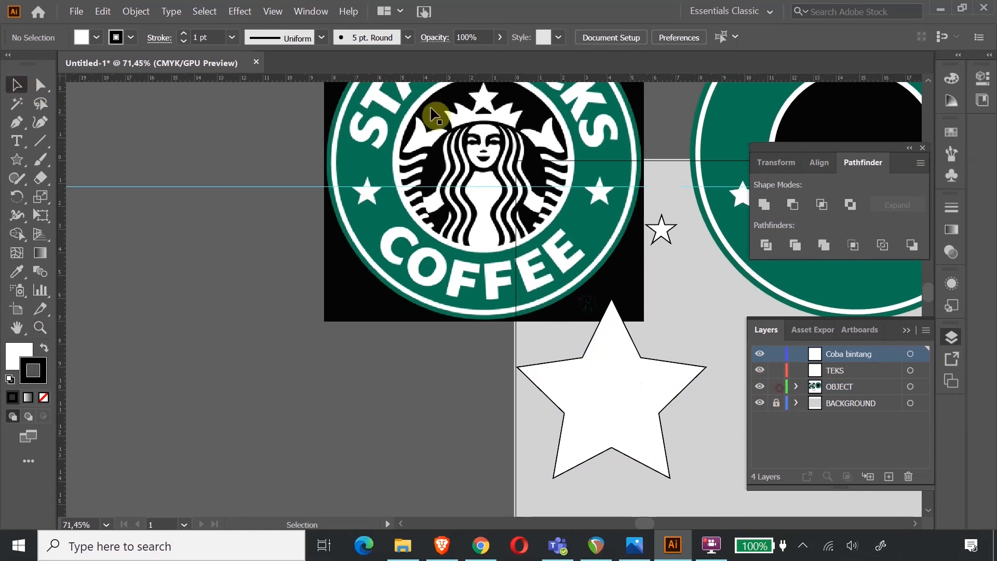
click(511, 148)
drag(512, 148, 278, 159)
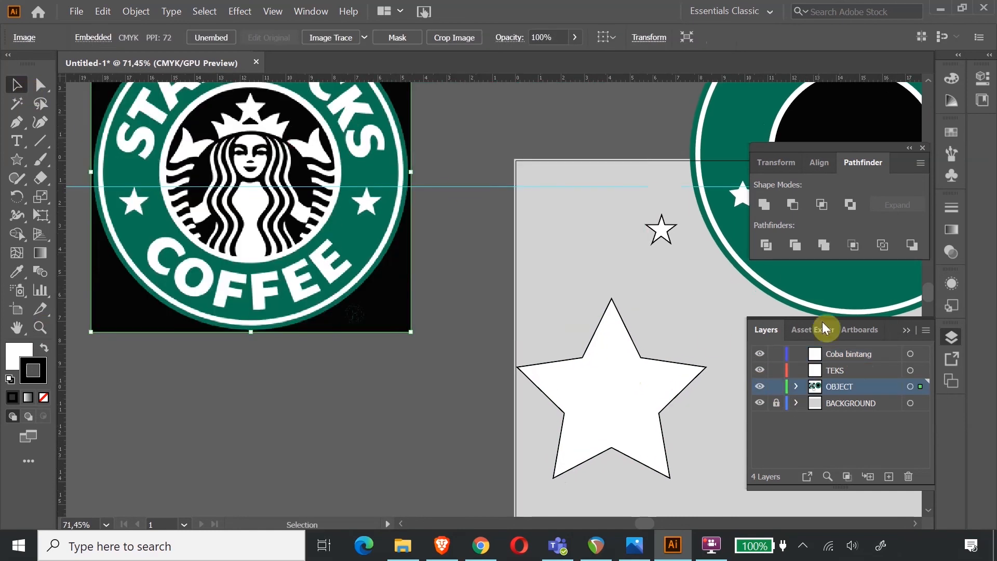
click(776, 387)
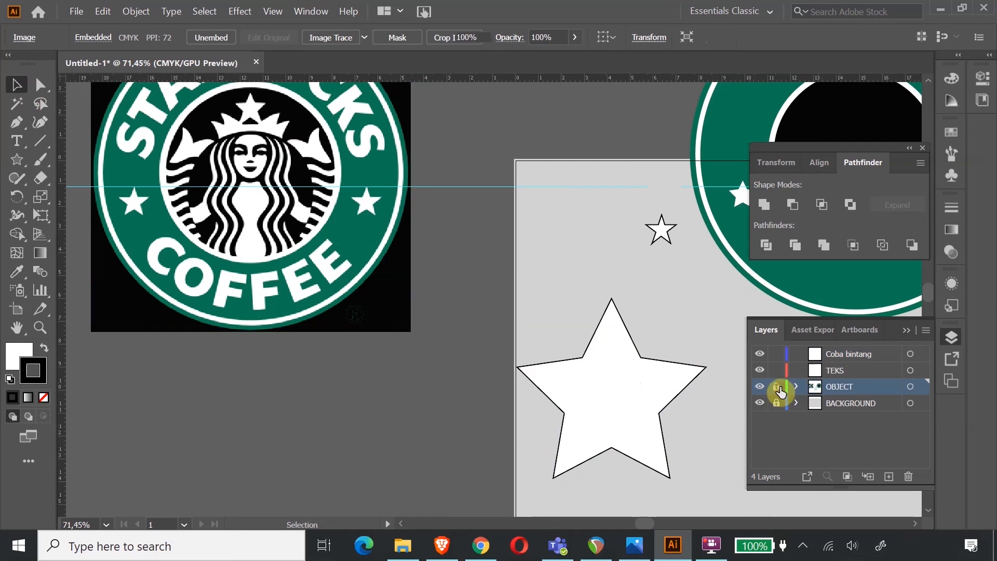
Step: On the Coba bintang layer, trace a strokeless five-pointed star with the Pen tool, joining the large star's tips with crossing lines
click(849, 357)
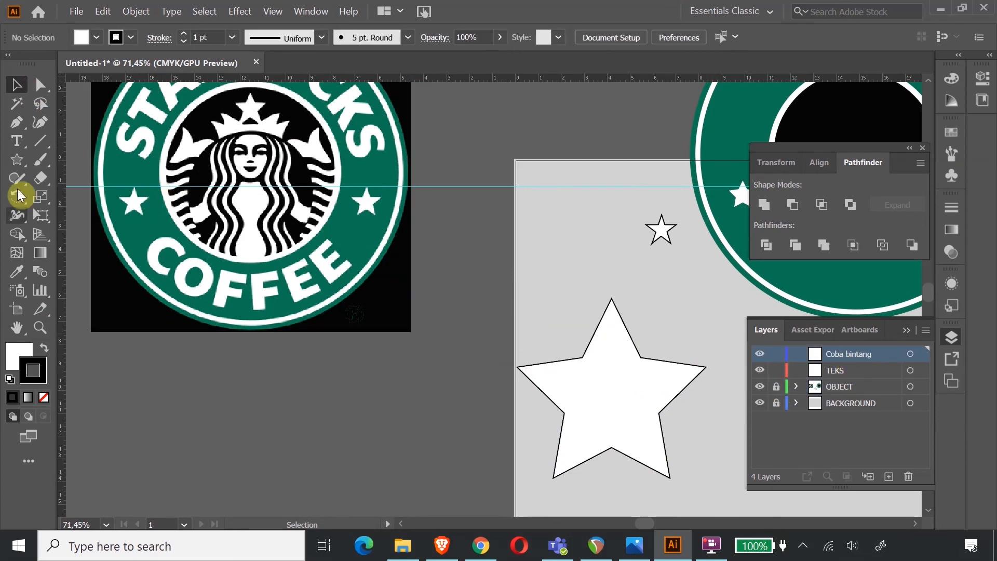
click(21, 127)
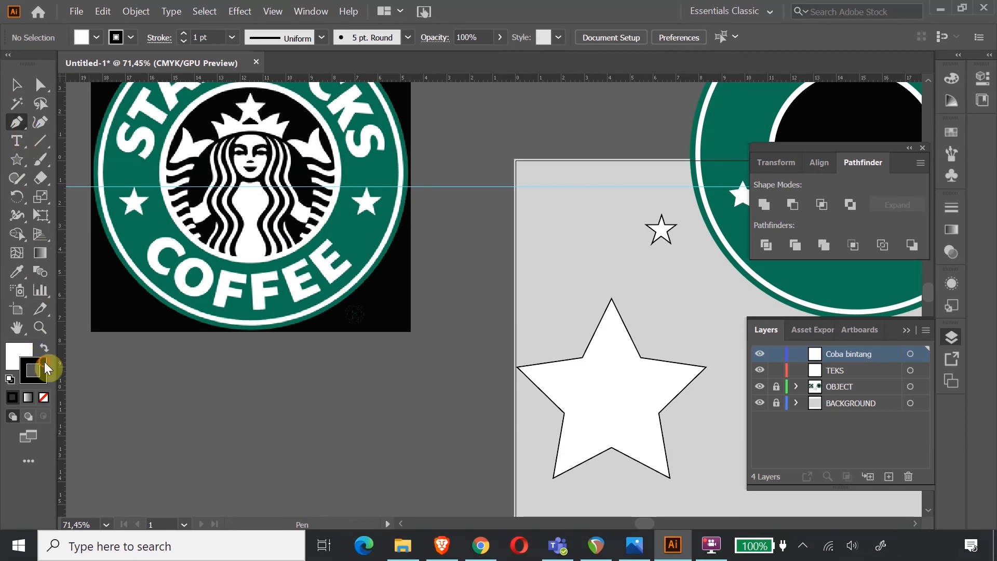
click(44, 398)
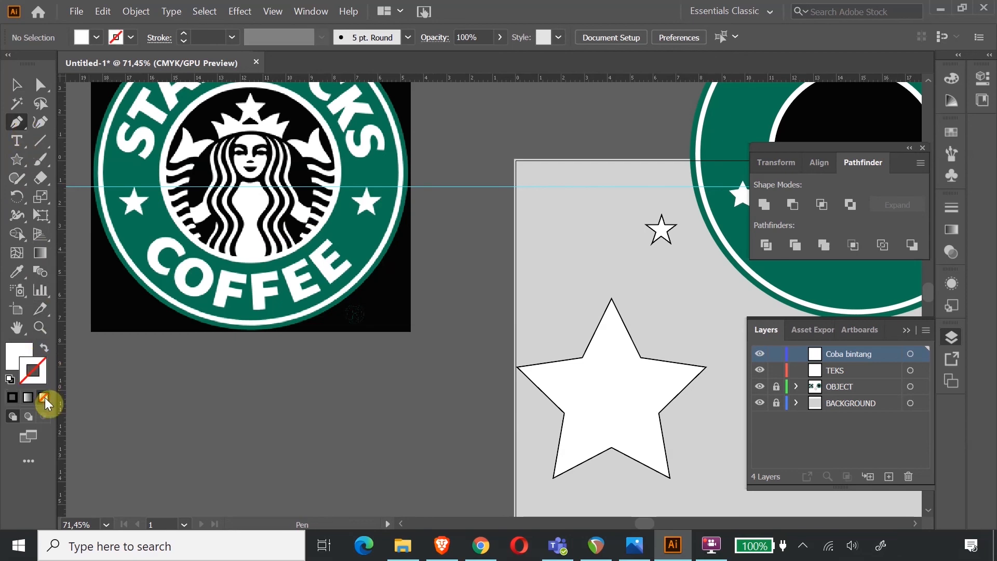
click(40, 327)
drag(493, 302, 525, 316)
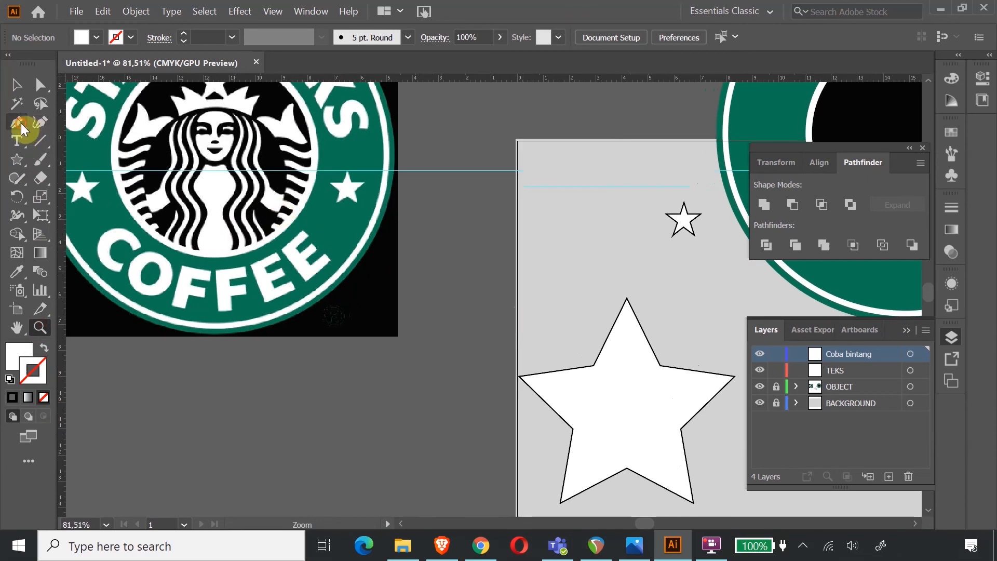
click(627, 298)
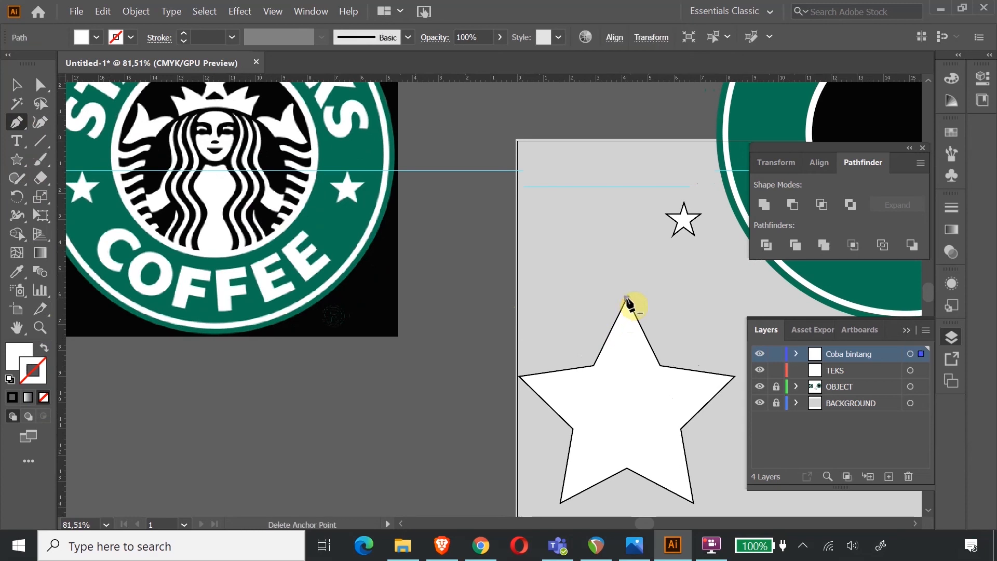
click(560, 502)
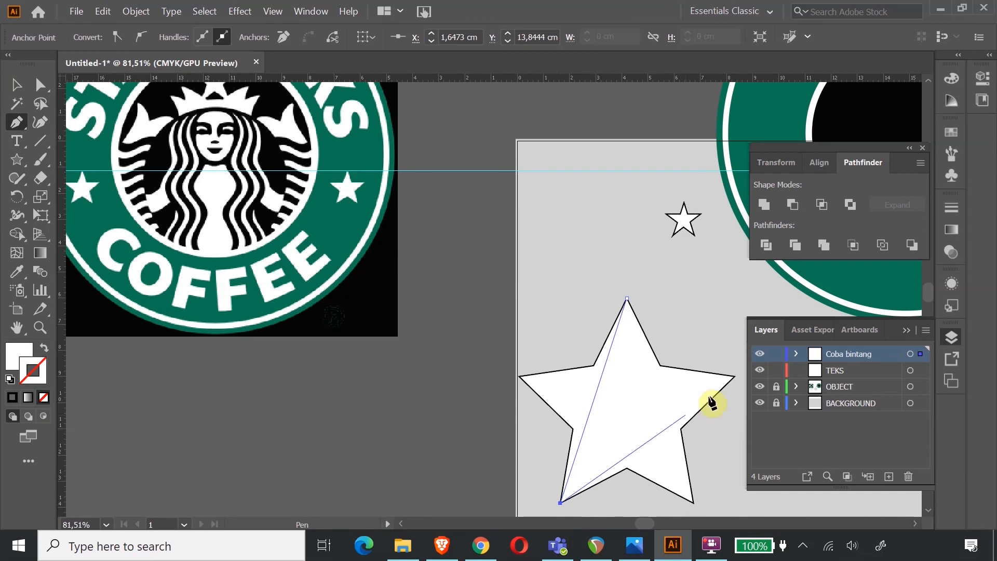
click(735, 375)
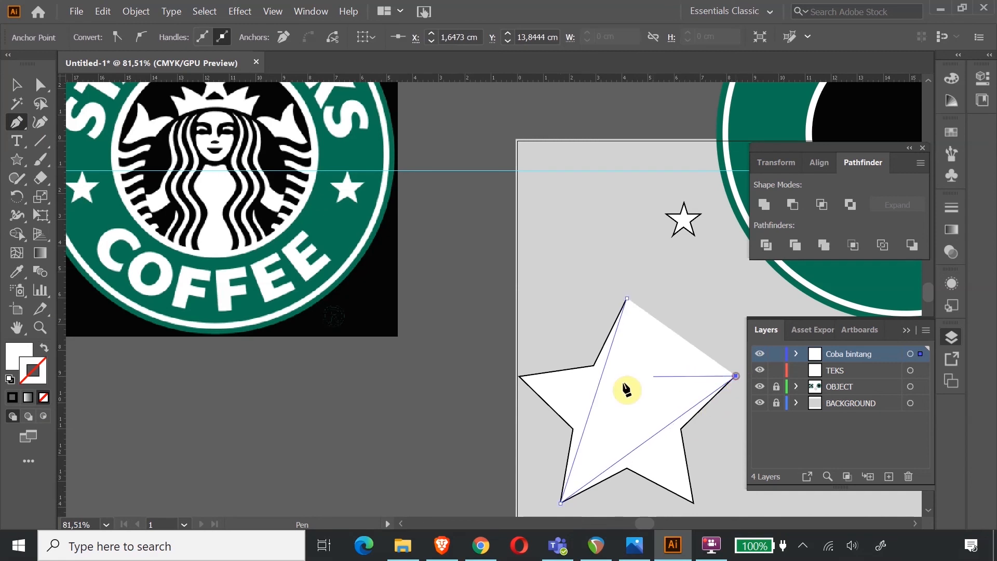
click(518, 376)
click(693, 502)
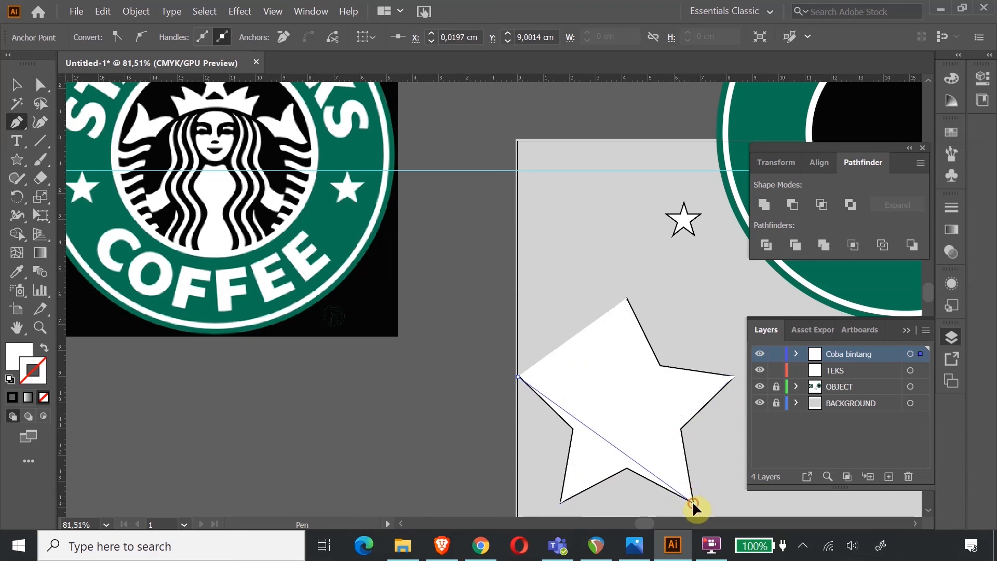
click(627, 298)
click(16, 85)
Step: Move the traced star left off the artboard to just below the reference logo
click(628, 234)
drag(631, 404, 369, 406)
click(368, 183)
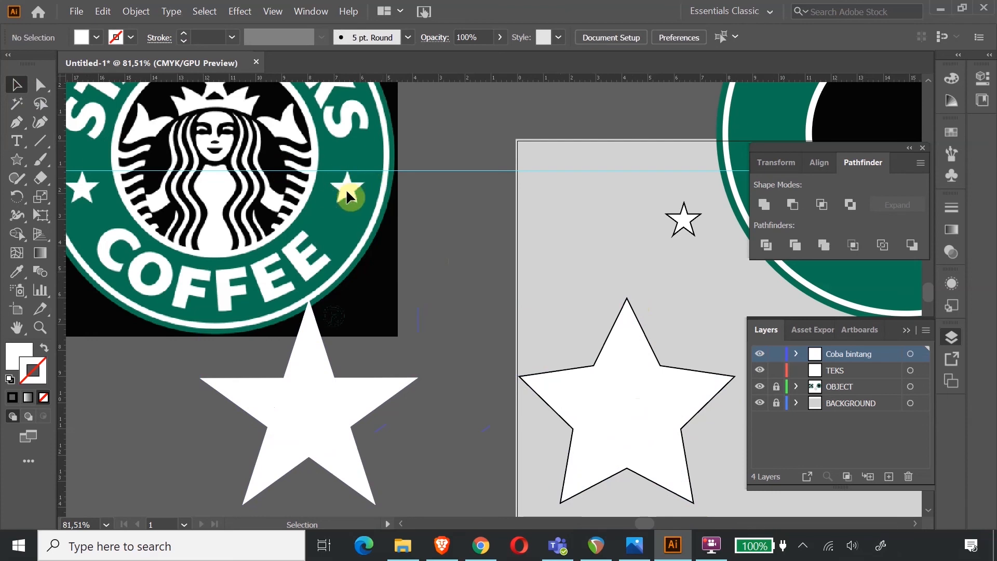
key(z)
drag(331, 170, 73, 156)
click(23, 92)
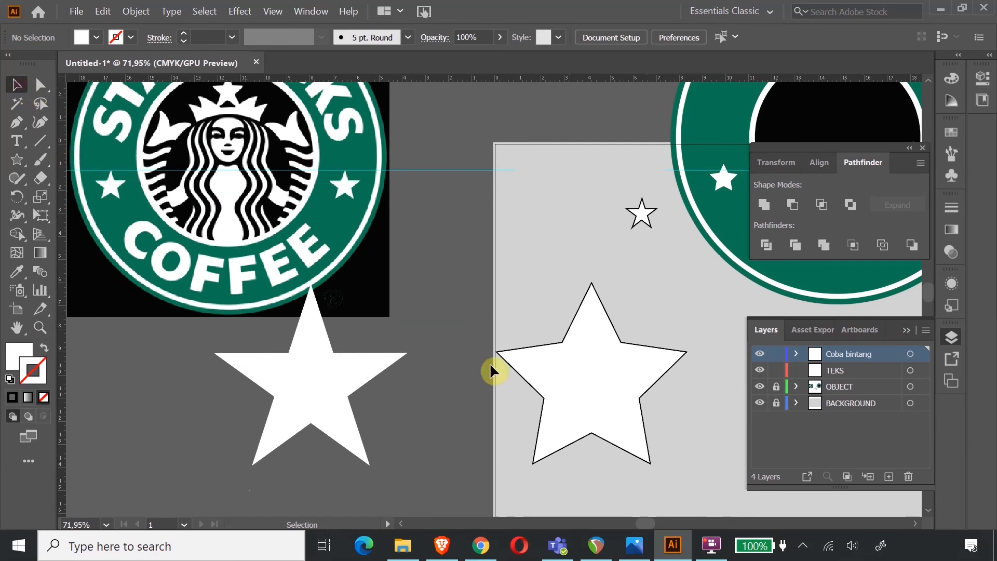
Step: Apply the default white fill and black stroke to the traced star and unite it into a single outline
click(309, 379)
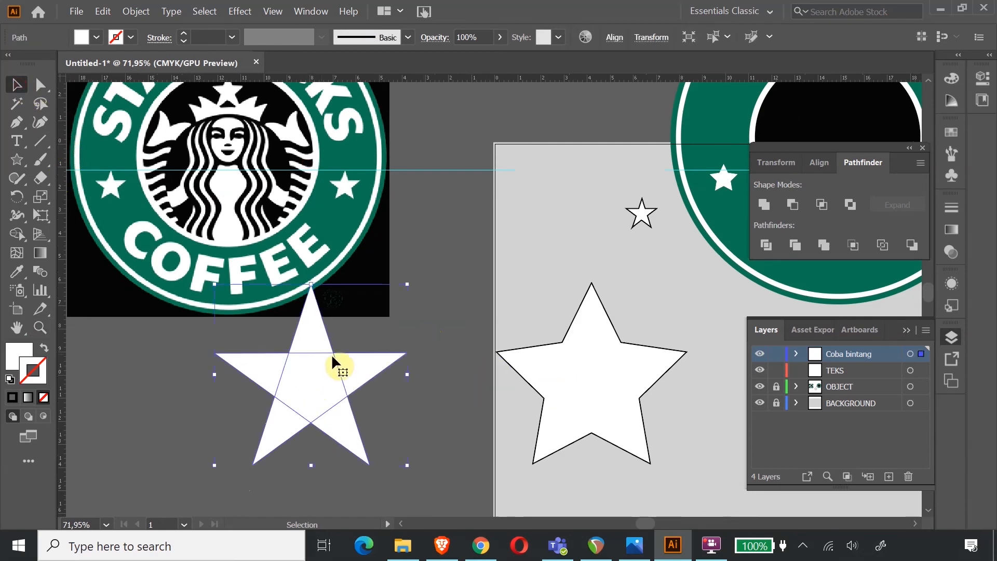
click(9, 378)
click(429, 385)
click(321, 383)
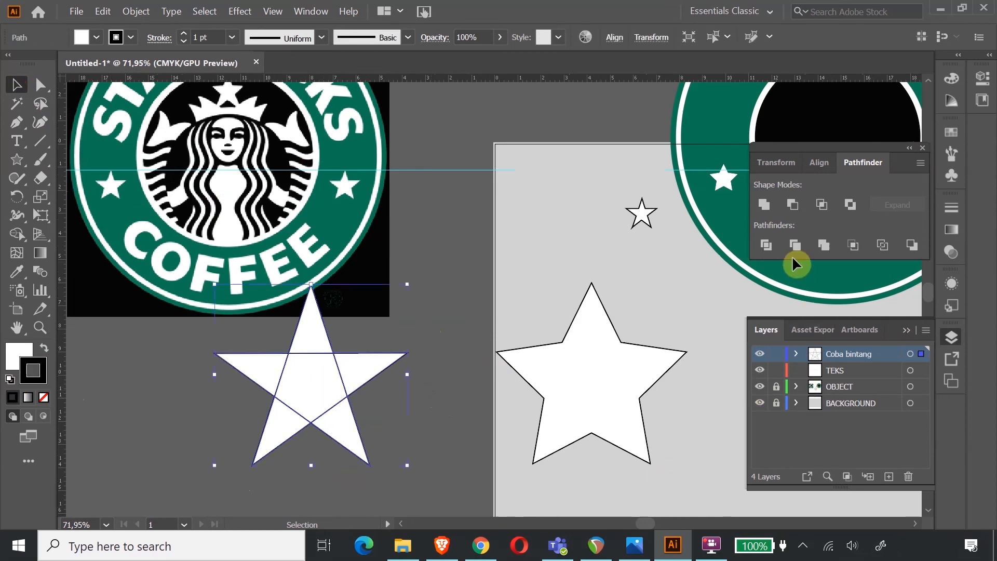
click(766, 207)
click(485, 302)
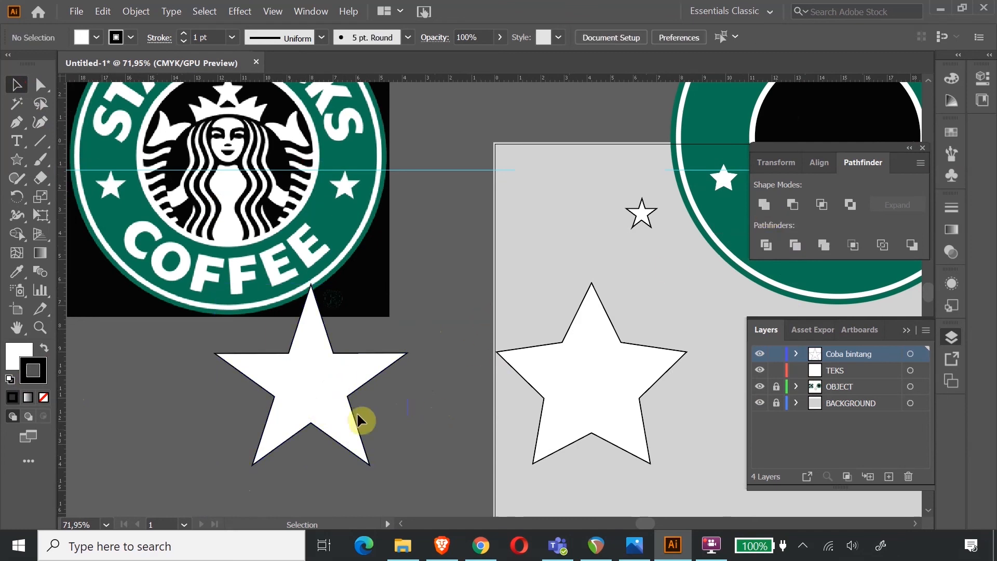
Step: Remove the stroke from the united star
click(340, 373)
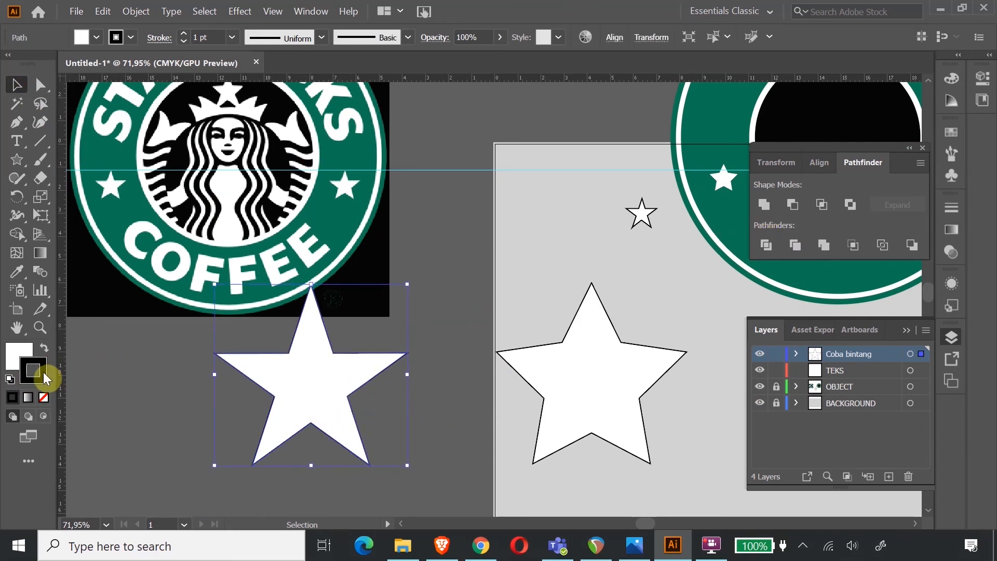
click(44, 398)
click(446, 416)
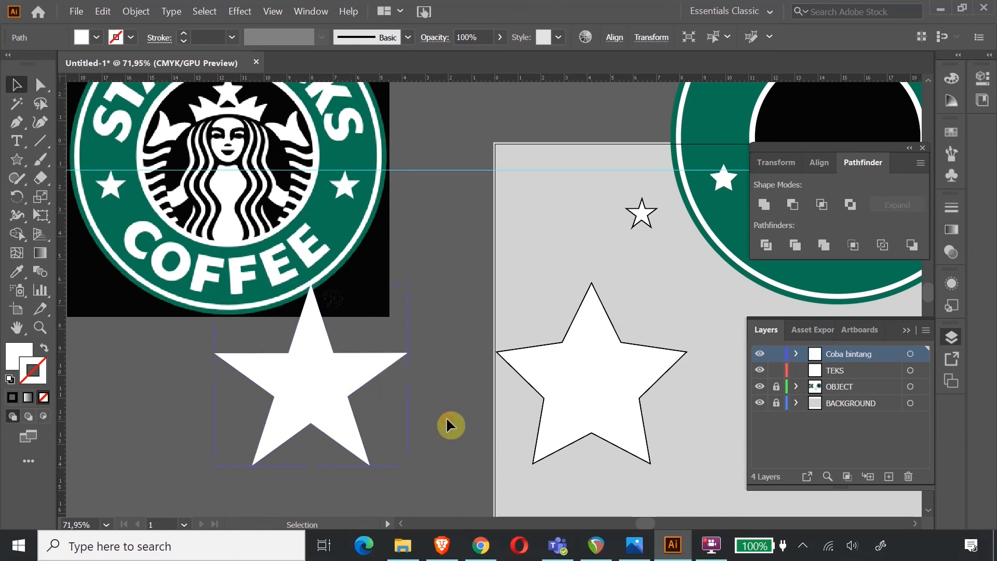
Step: Scale the united star down with Free Transform and place it on the green ring beneath the existing left star
scroll(648, 523, right, 2)
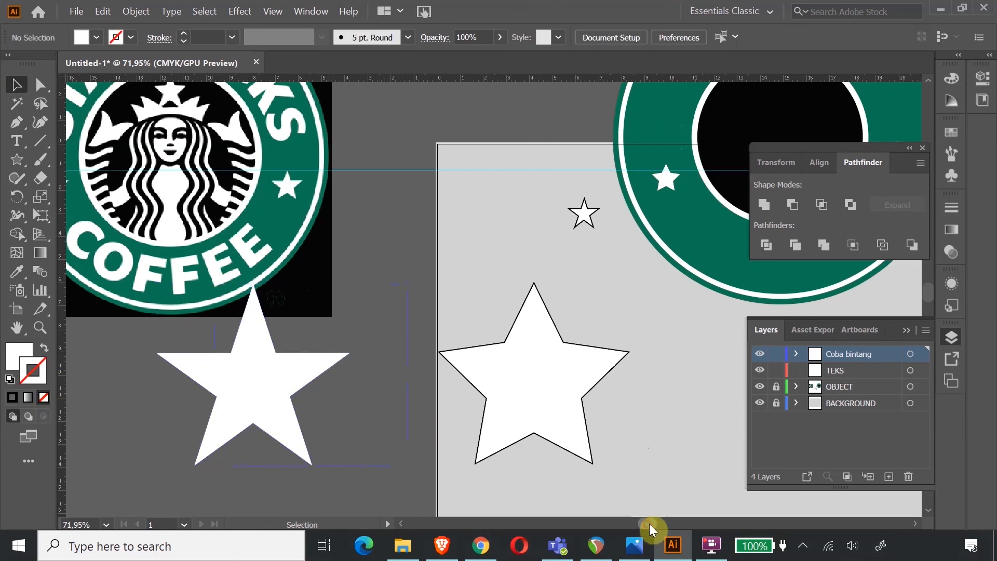
drag(276, 389, 606, 302)
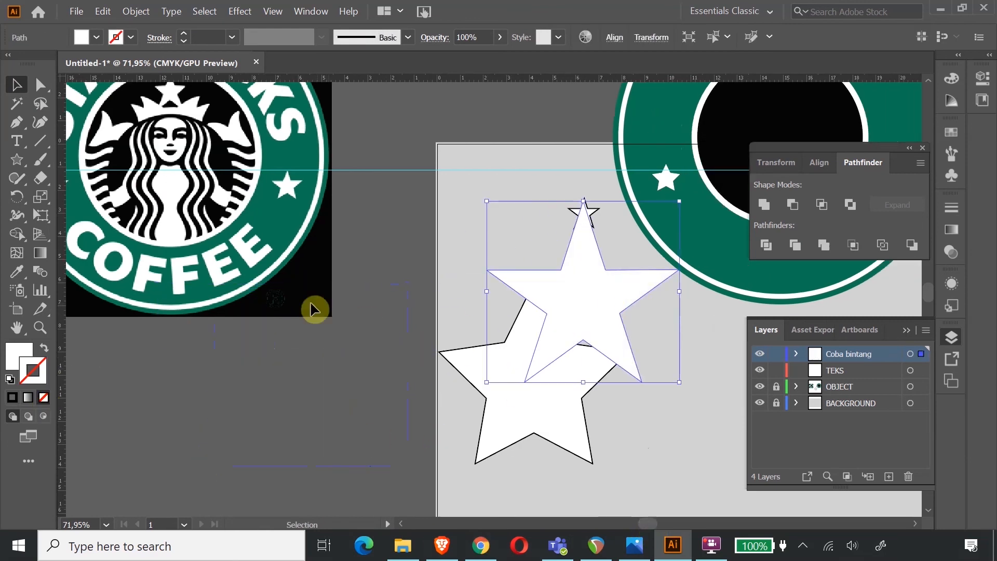
click(41, 215)
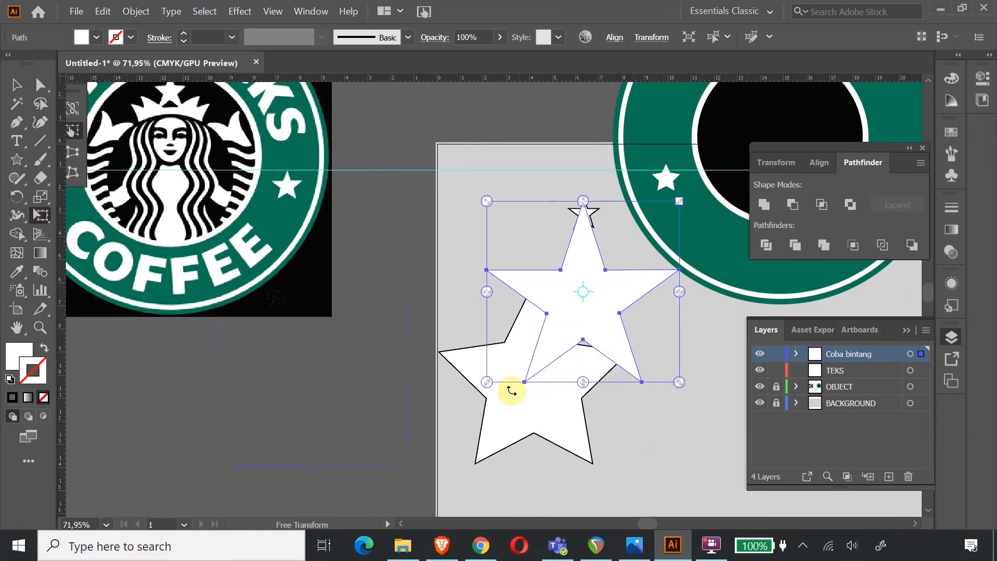
drag(486, 380, 660, 233)
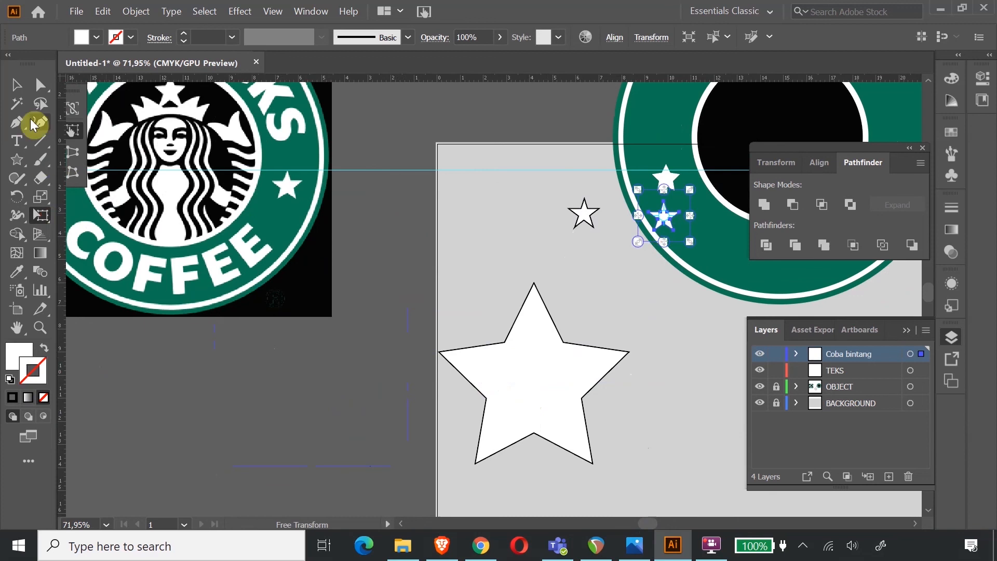
click(16, 84)
Step: Duplicate the small united star and place the copy beneath the right star on the green ring
click(17, 332)
drag(657, 350, 441, 379)
click(16, 91)
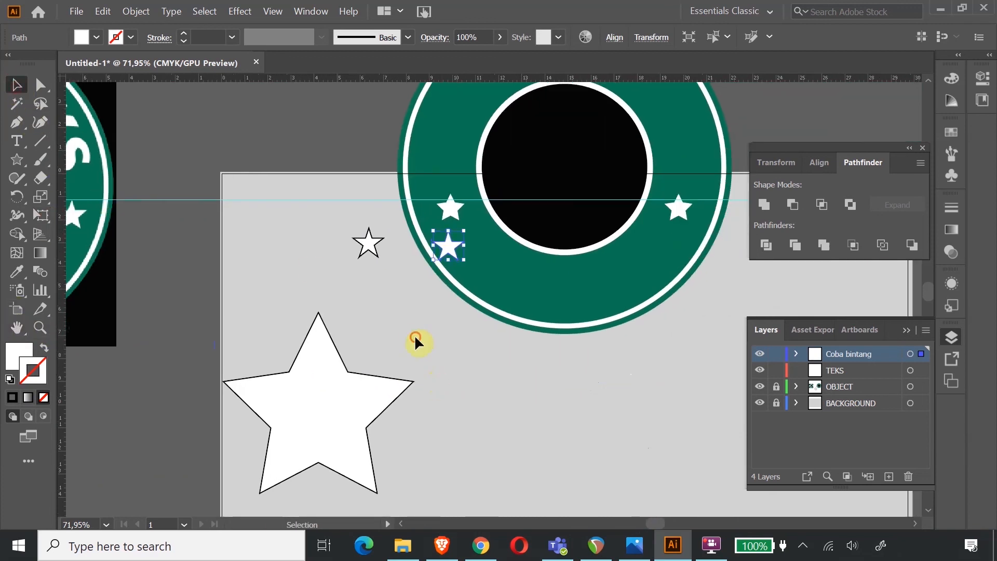
click(415, 335)
click(453, 245)
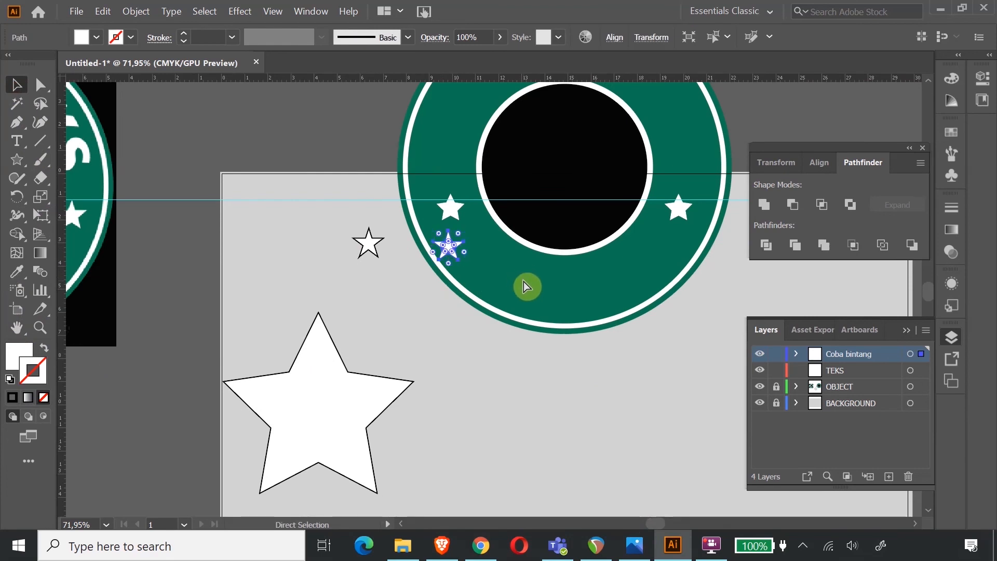
key(ctrl+v)
drag(500, 300, 678, 239)
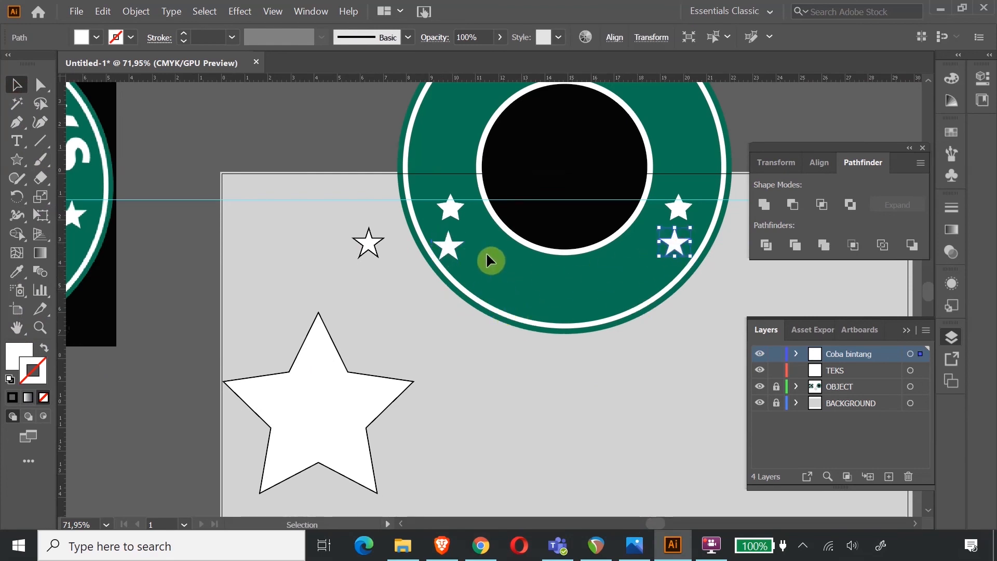
Step: Align the two lower white stars on the green ring by their vertical centers and group them
click(453, 253)
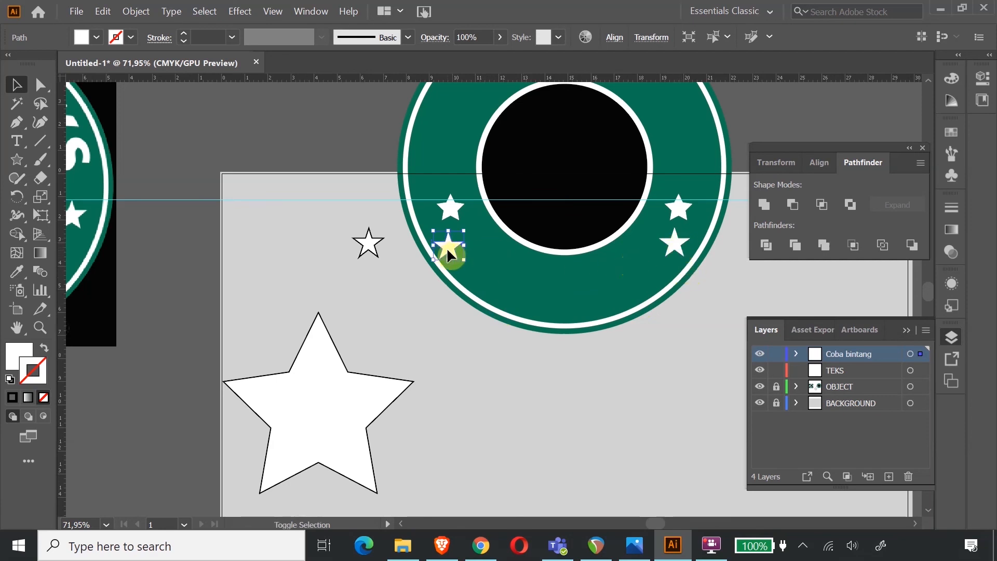
shift+click(675, 247)
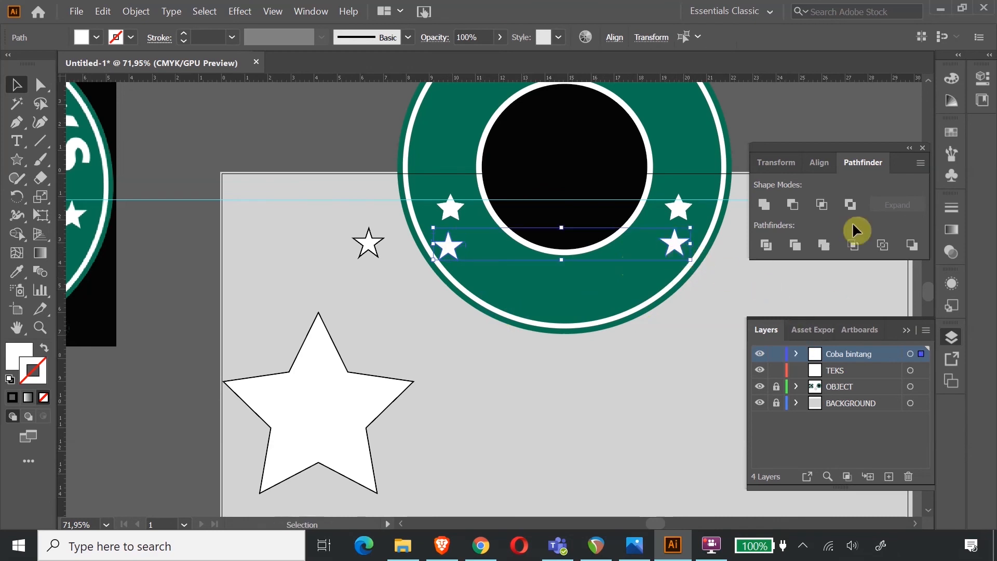
click(818, 163)
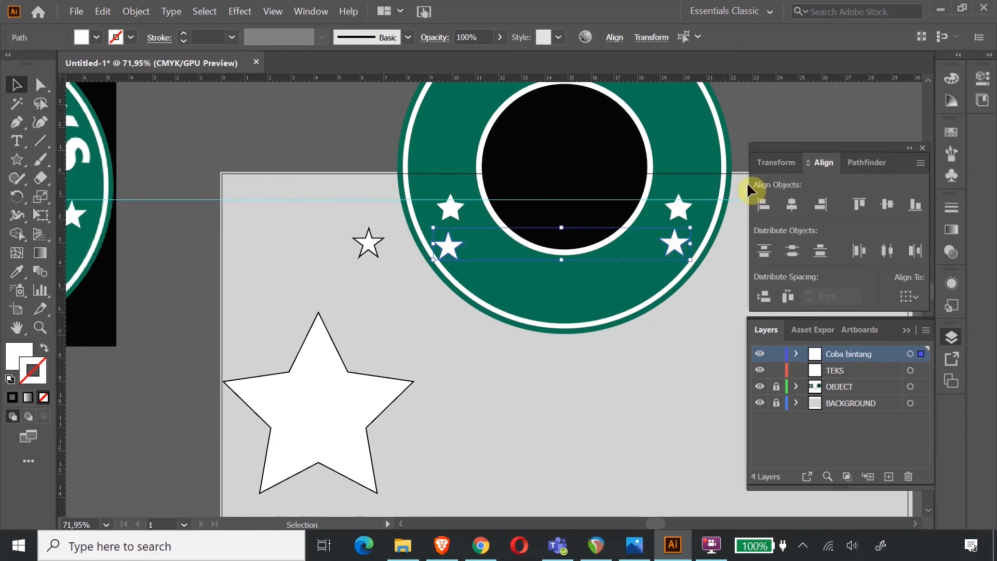
click(889, 207)
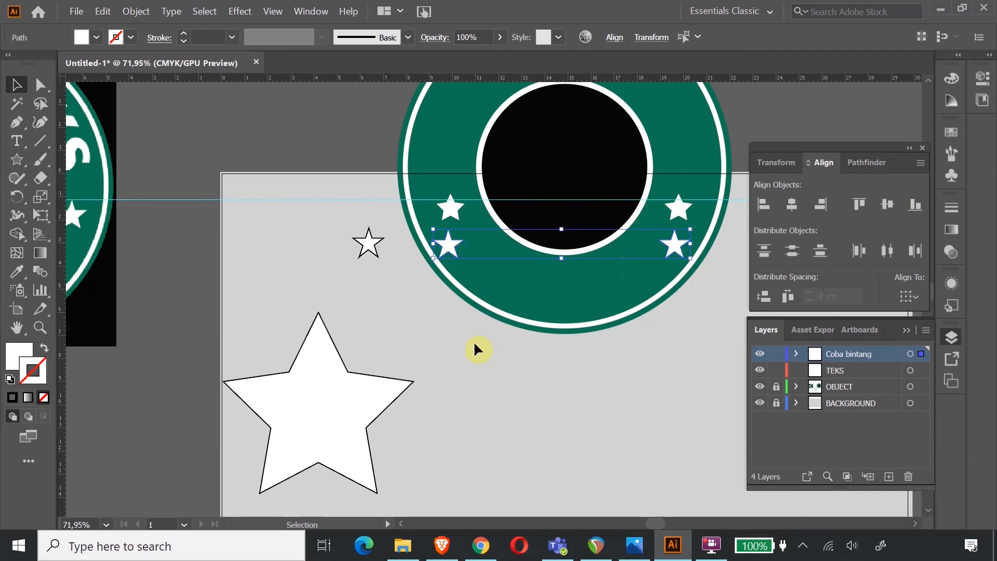
right_click(674, 245)
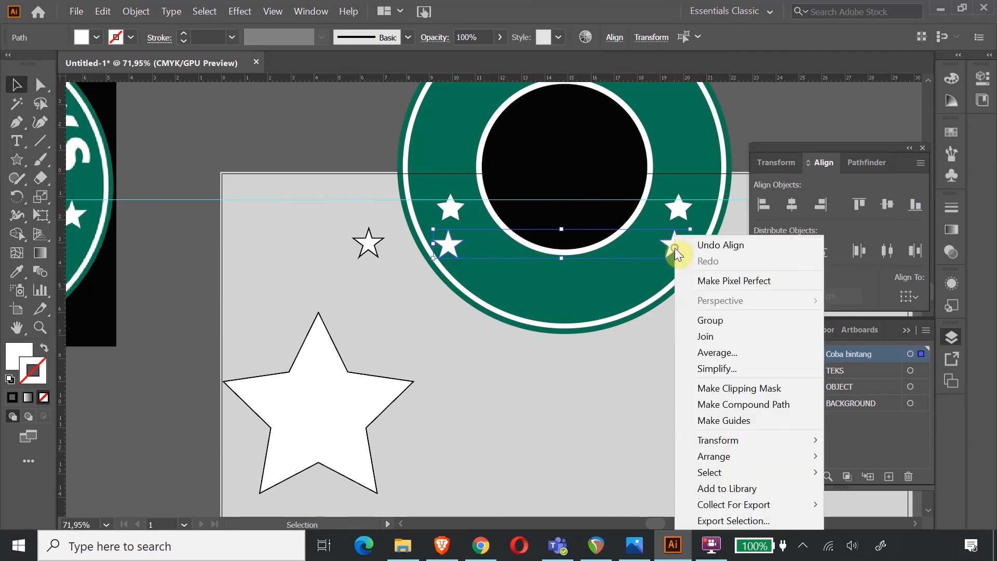
click(715, 320)
click(507, 494)
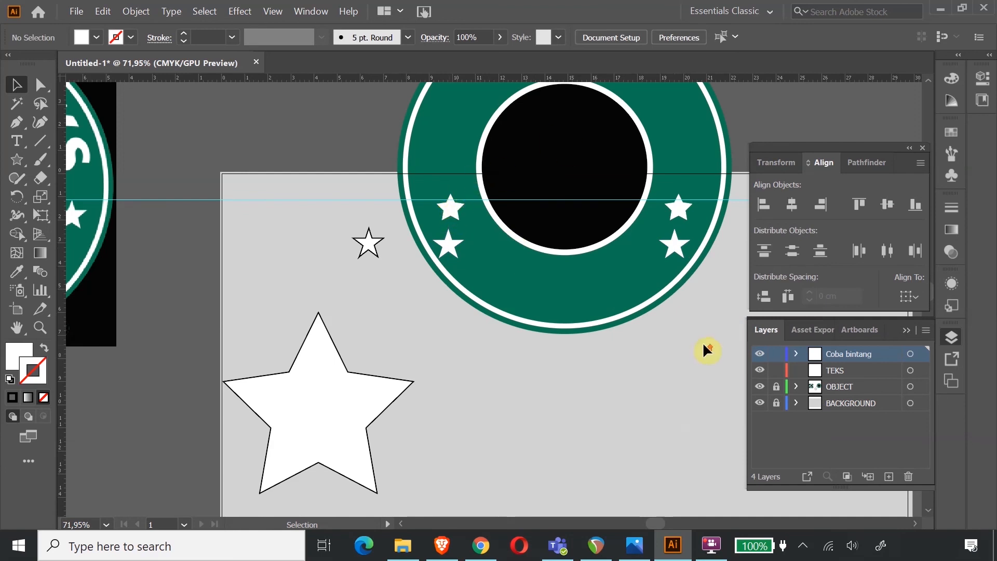
Step: Unlock the OBJECT layer, then shift the logo group slightly upward and ungroup it
scroll(706, 349, up, 2)
click(776, 387)
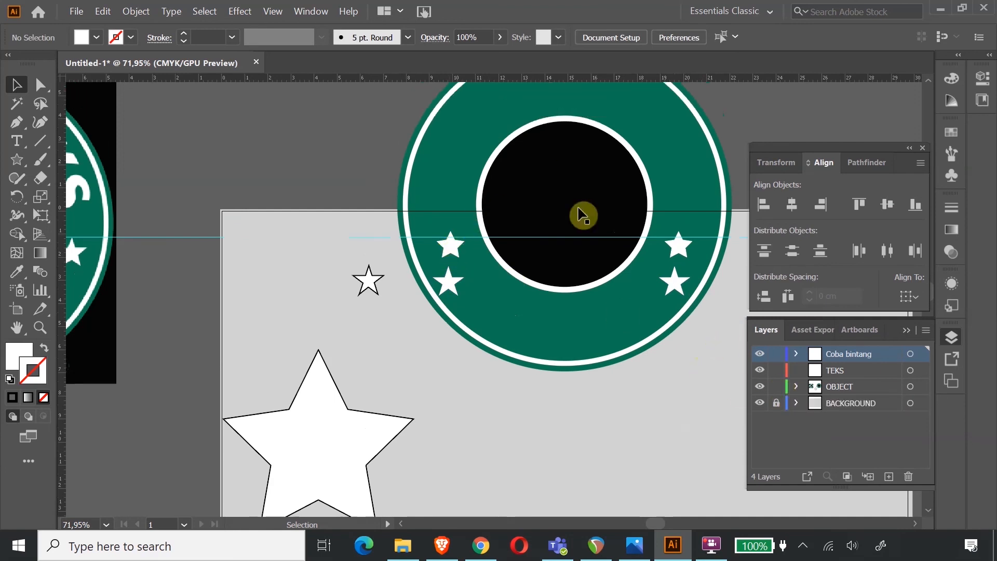
click(677, 158)
drag(688, 184, 689, 154)
right_click(683, 160)
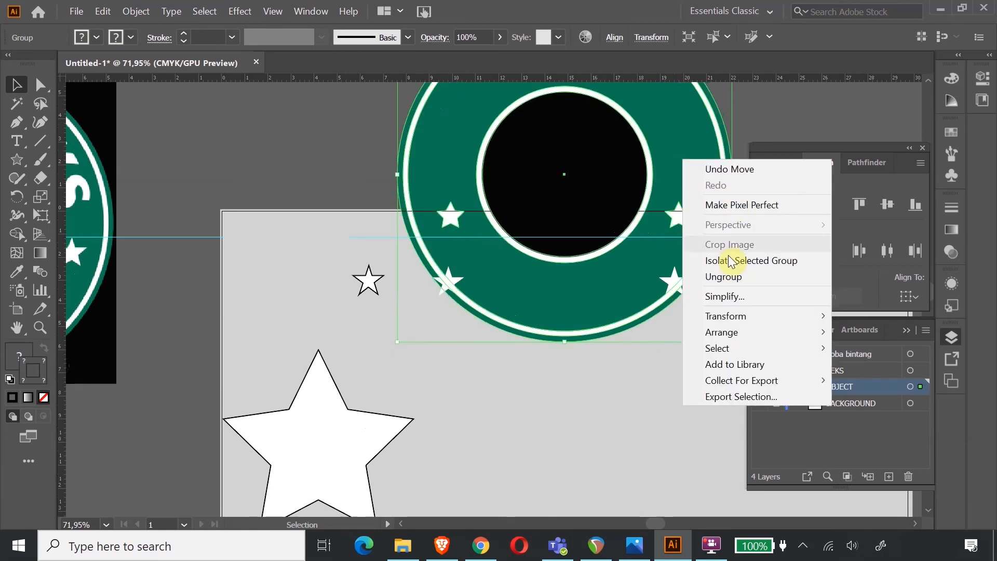
click(724, 276)
Step: Delete the old upper pair of stars from the green ring
click(395, 156)
click(446, 216)
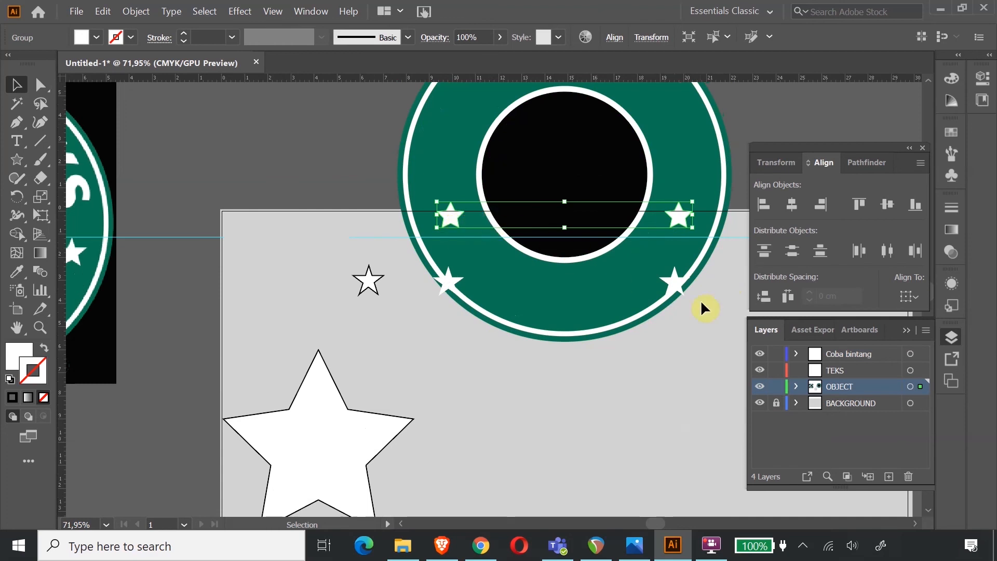
key(Delete)
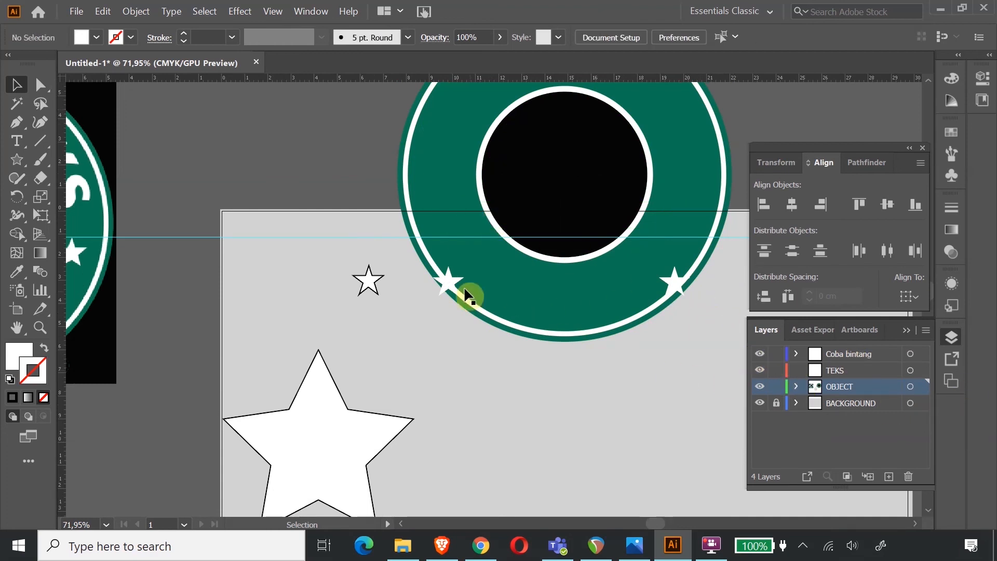
Step: Cut the remaining grouped star pair from the Coba bintang layer and delete that layer
click(853, 354)
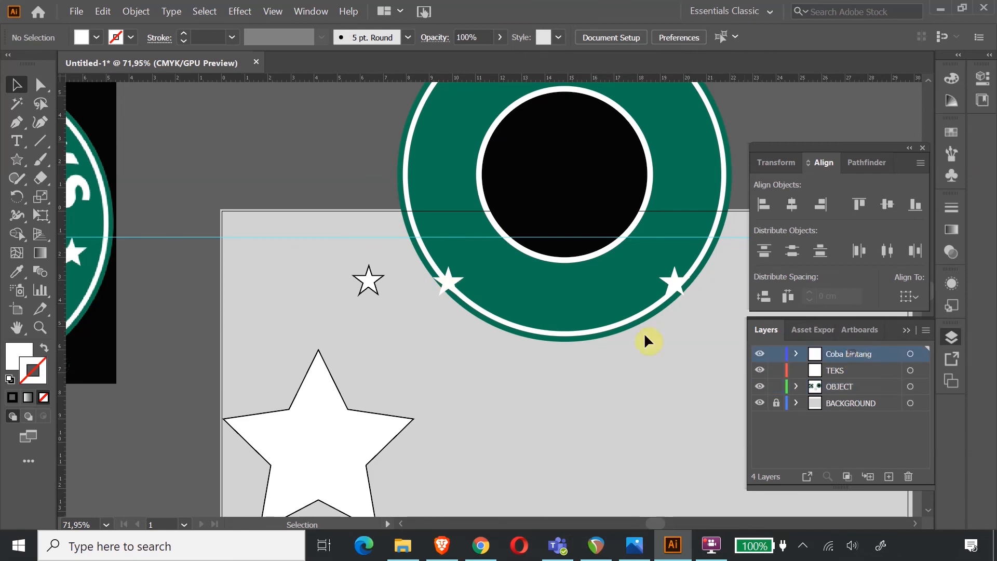
click(451, 282)
shift+click(681, 278)
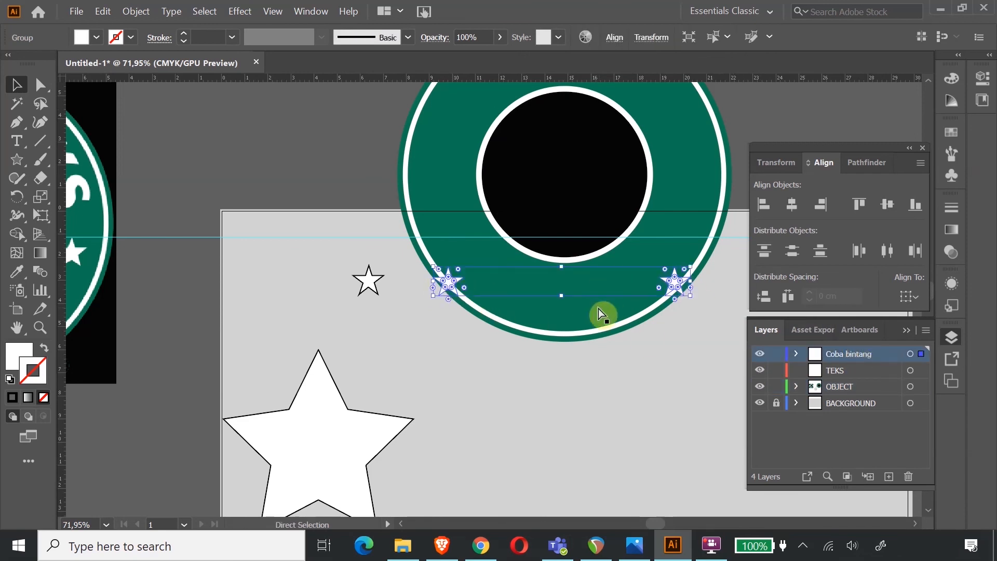
key(Delete)
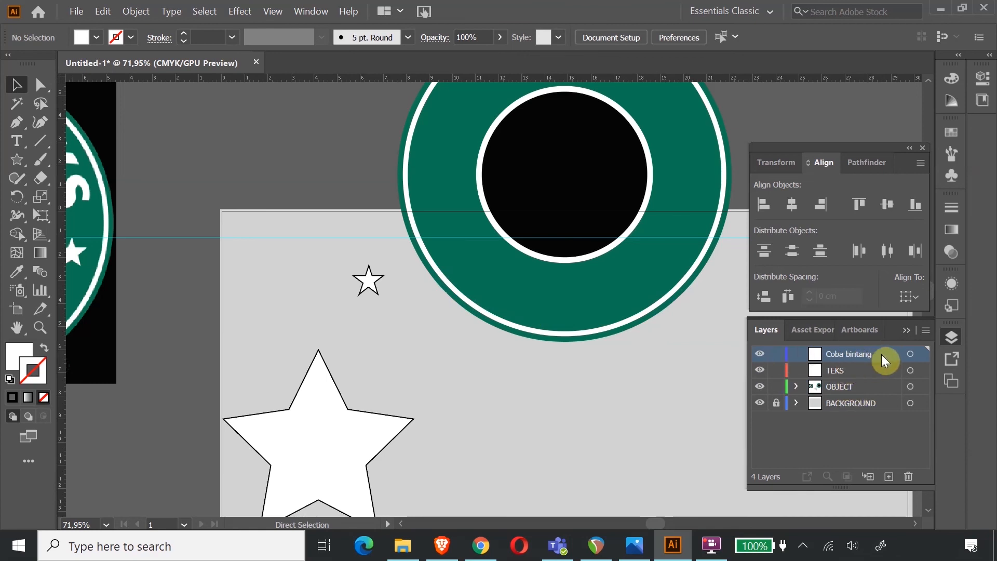
drag(885, 360, 912, 480)
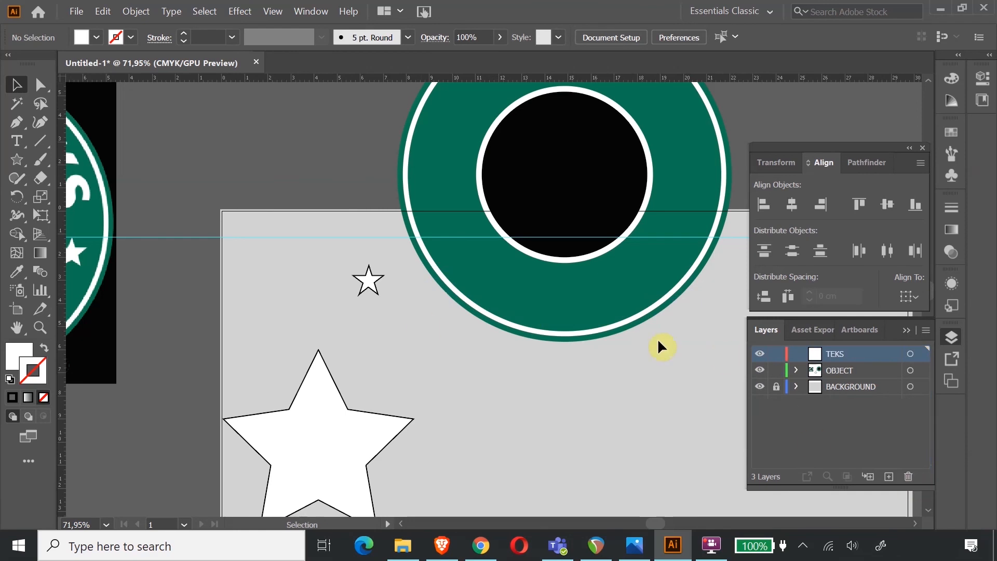
Step: Paste the star pair into the OBJECT layer and place it on both sides of the green ring
click(859, 369)
click(493, 283)
key(ctrl+v)
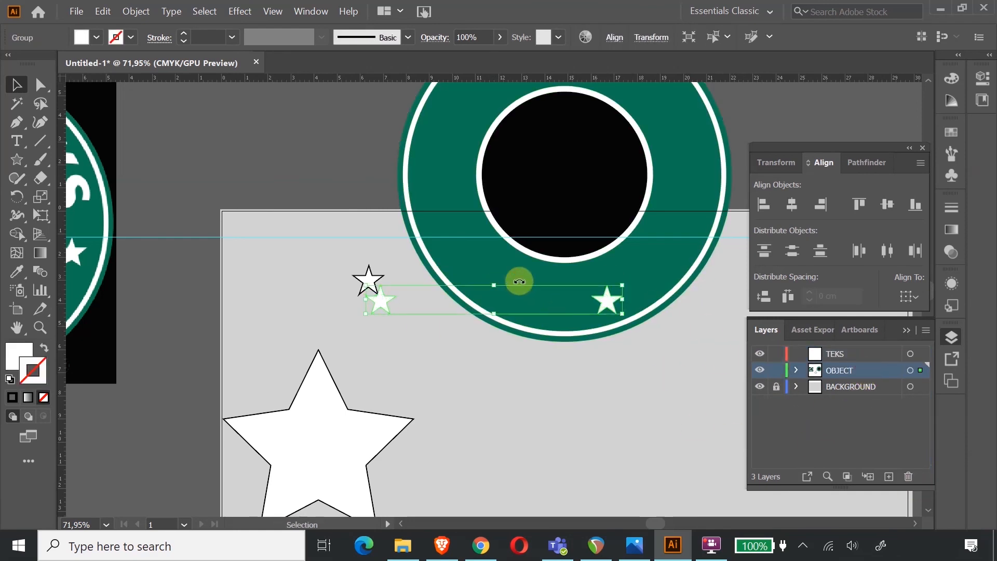
drag(605, 304, 678, 216)
click(667, 360)
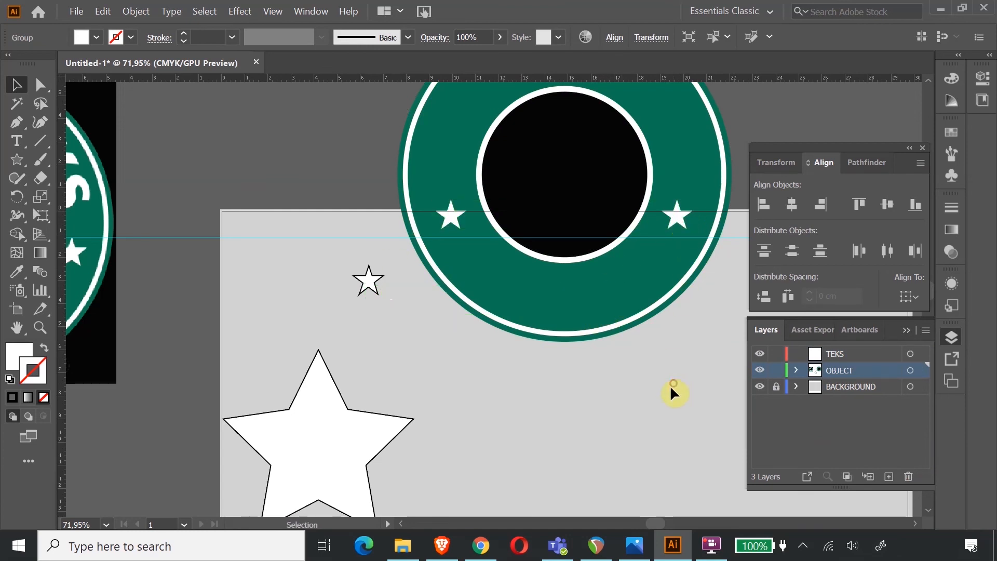
Step: Align the star pair and the circles by their horizontal centers and group them
scroll(563, 309, up, 2)
drag(385, 158, 469, 277)
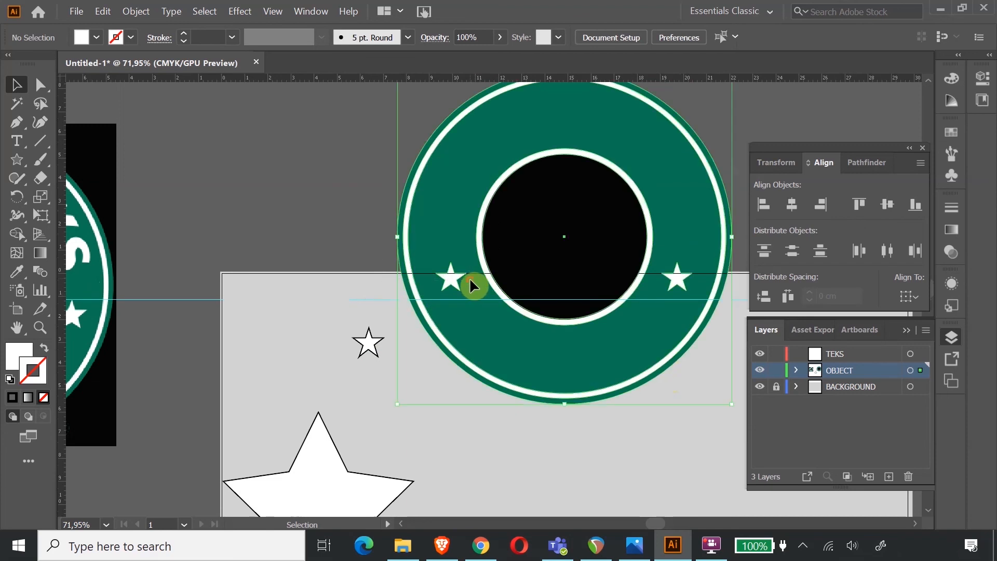
click(795, 208)
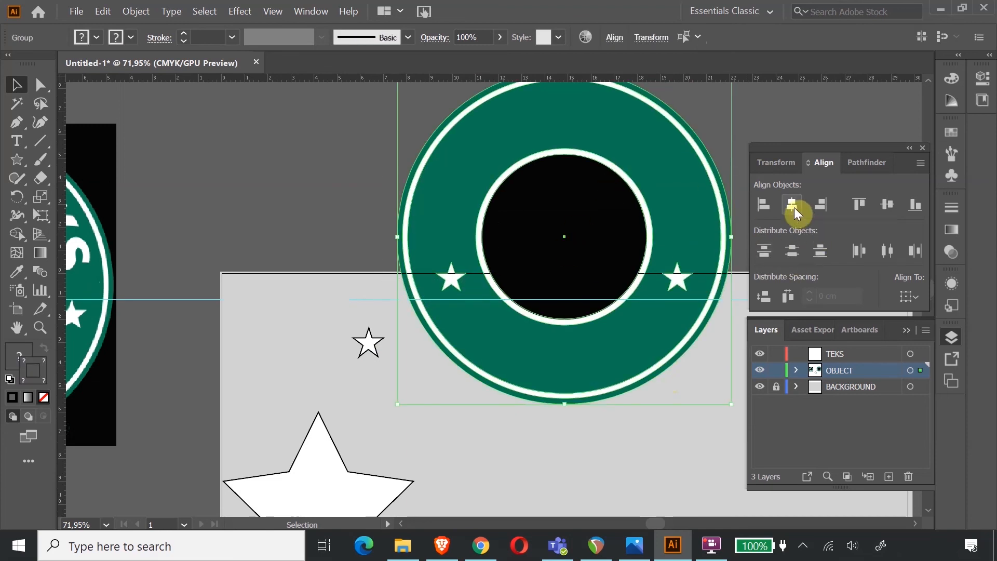
right_click(436, 206)
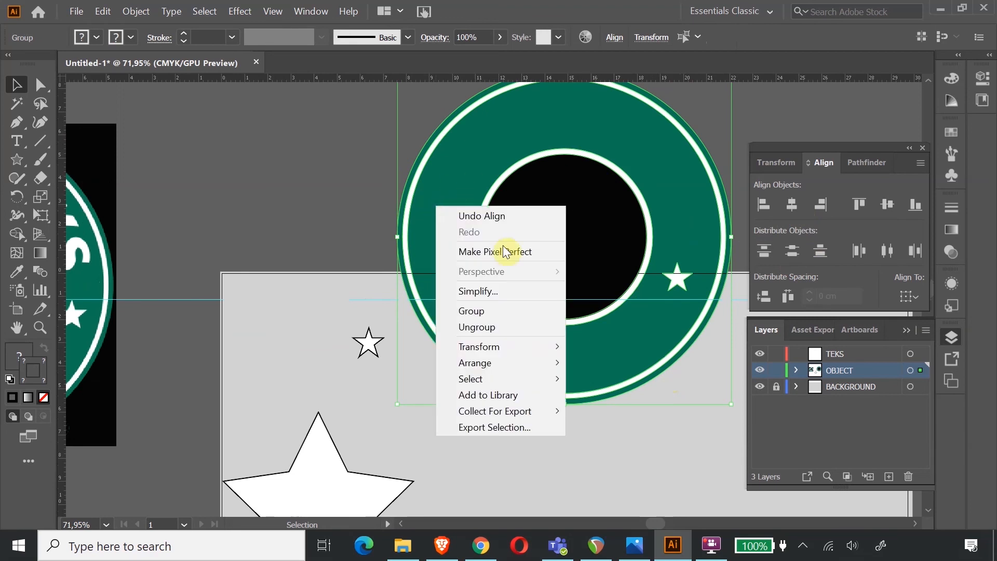
click(499, 312)
Step: Delete the leftover small outlined star and the large practice star beside the logo
key(a)
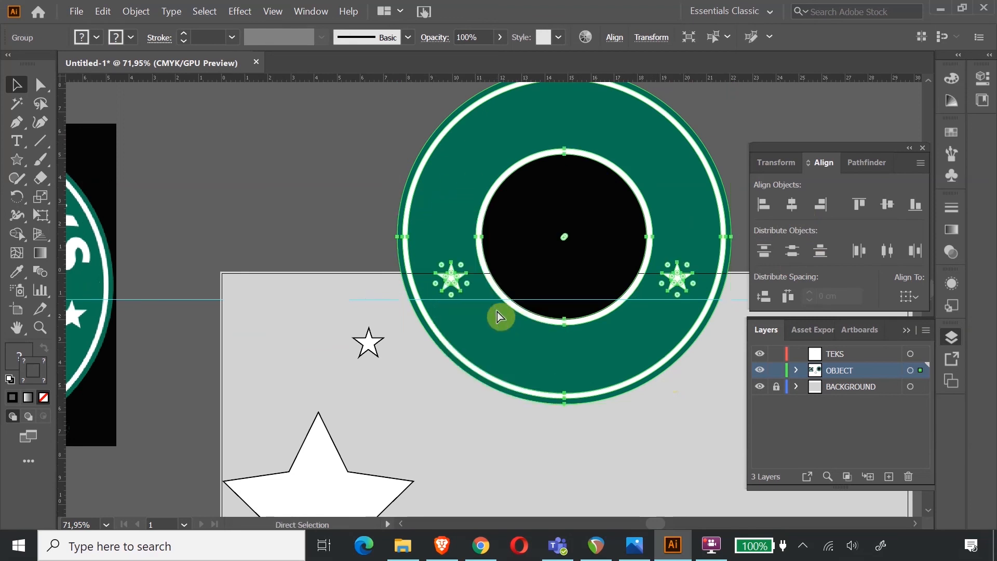
key(ctrl+plus)
key(v)
key(ctrl+minus)
key(ctrl+minus)
key(ctrl+minus)
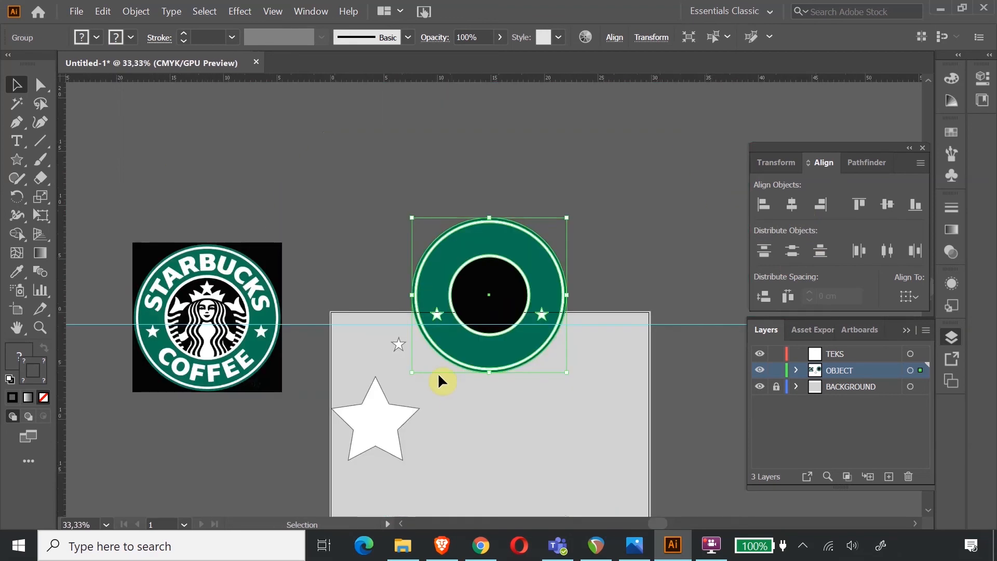
click(402, 339)
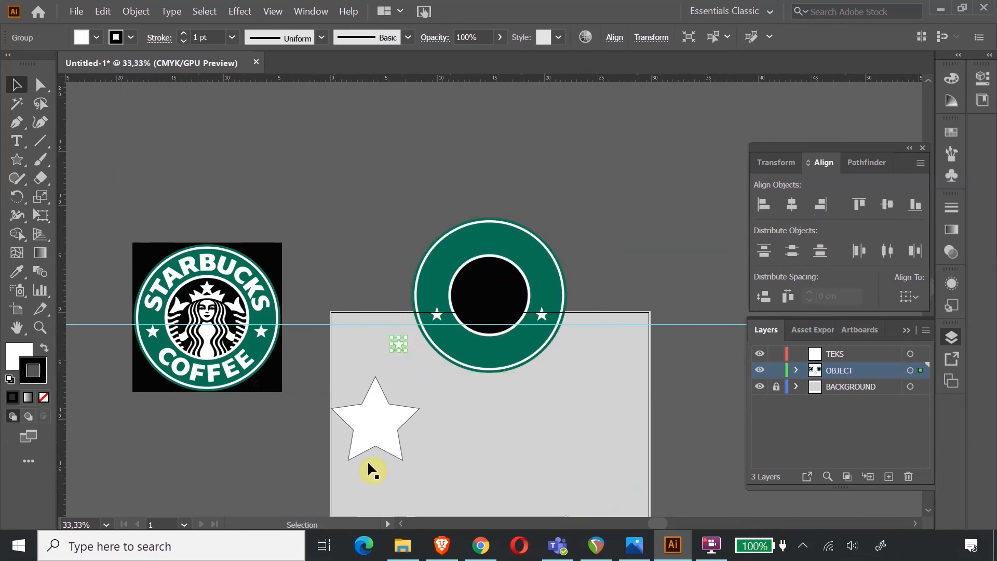
click(365, 425)
key(Delete)
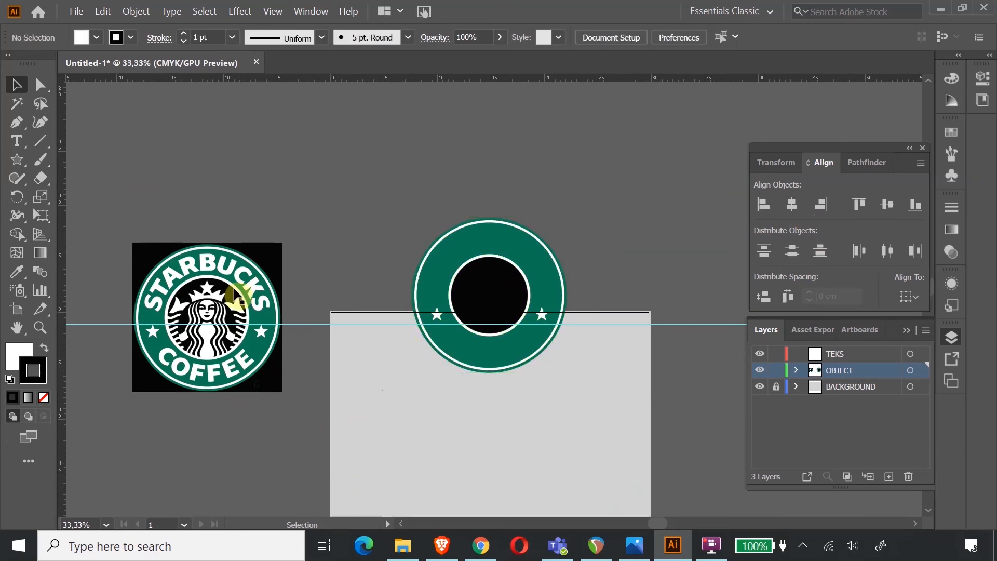
mouse_move(434, 558)
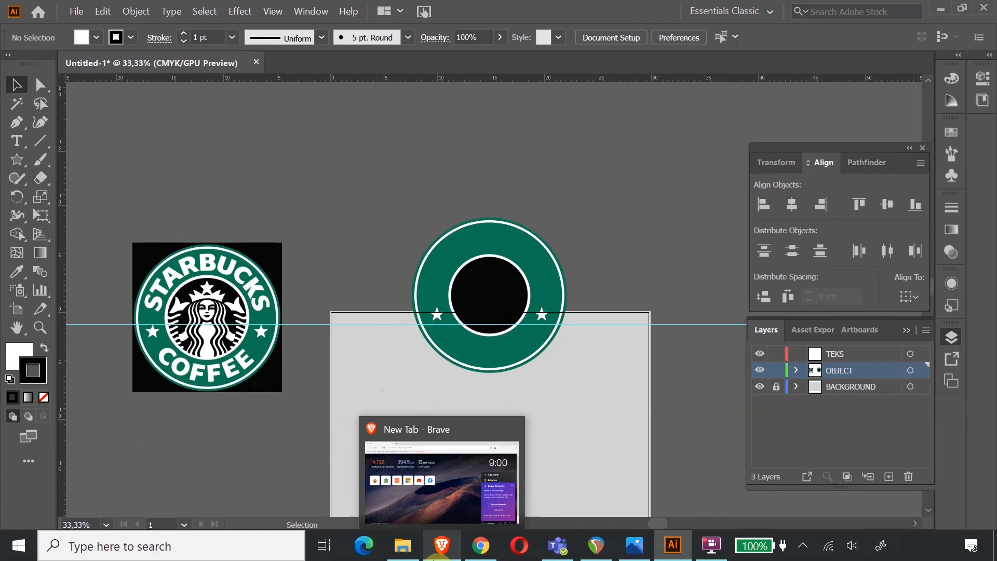